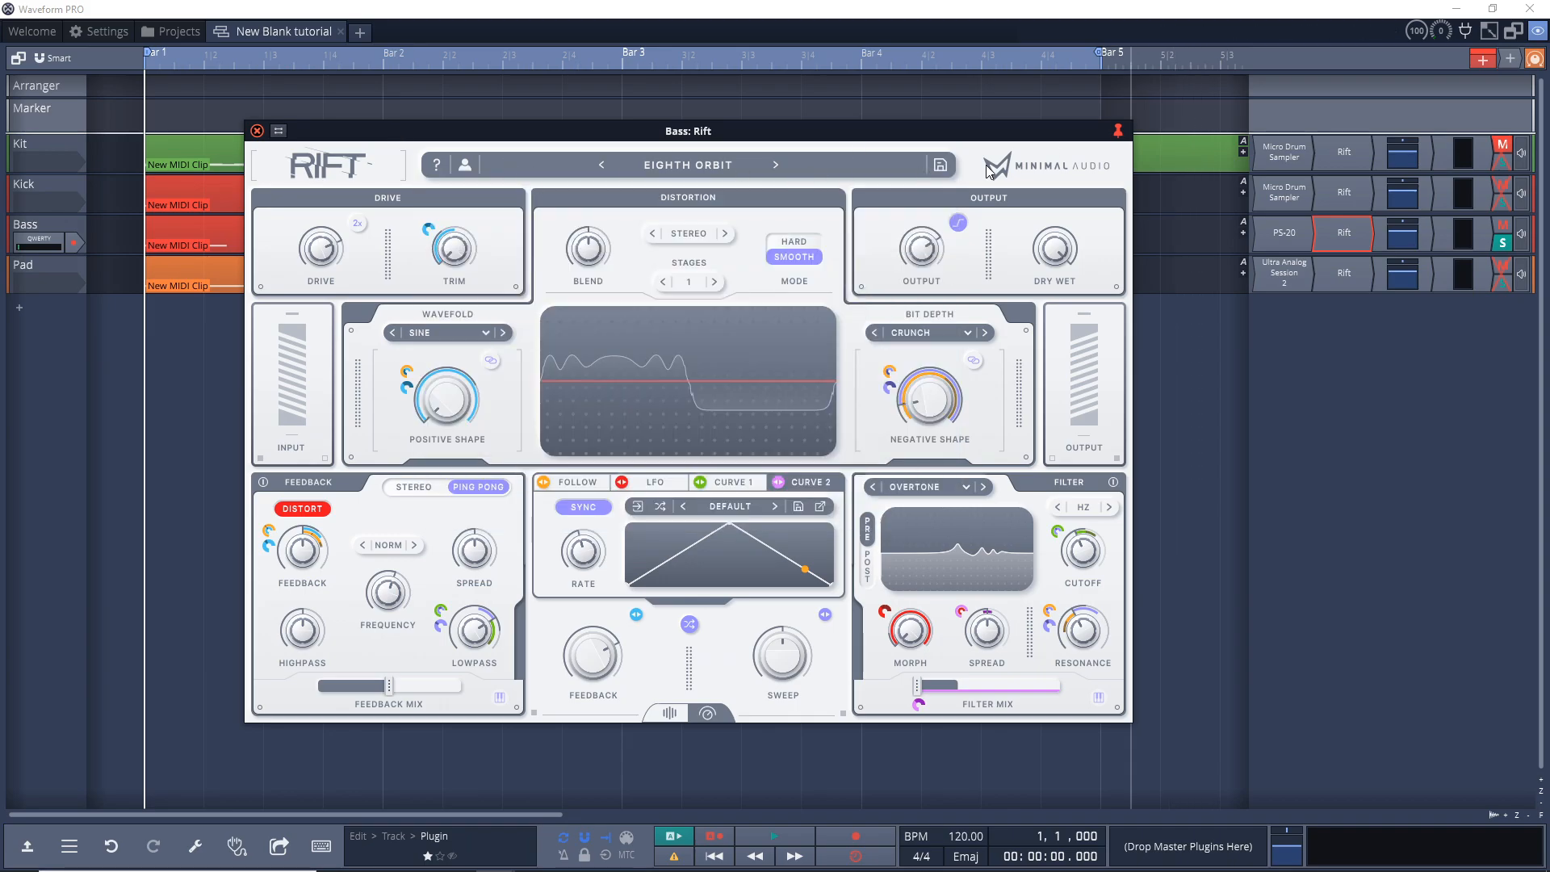
Step: Audition the Eighth Orbit preset on the bass loop while sweeping the Negative Shape and Positive Shape amounts
{"action": "key", "text": "space"}
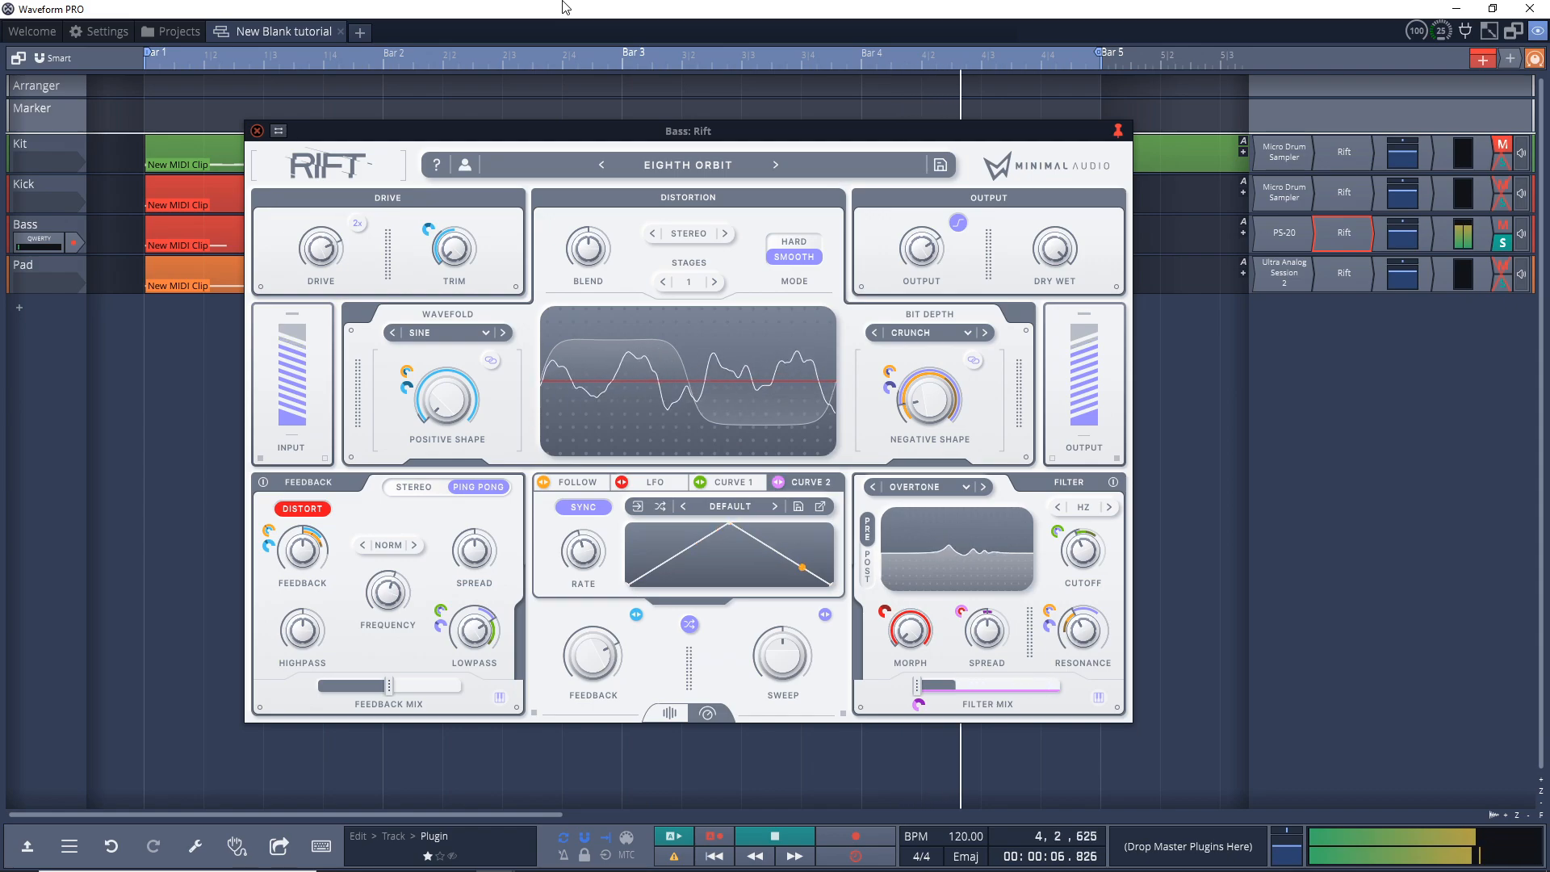
{"action": "left_click_drag", "start_coordinate": [919, 406], "coordinate": [915, 319]}
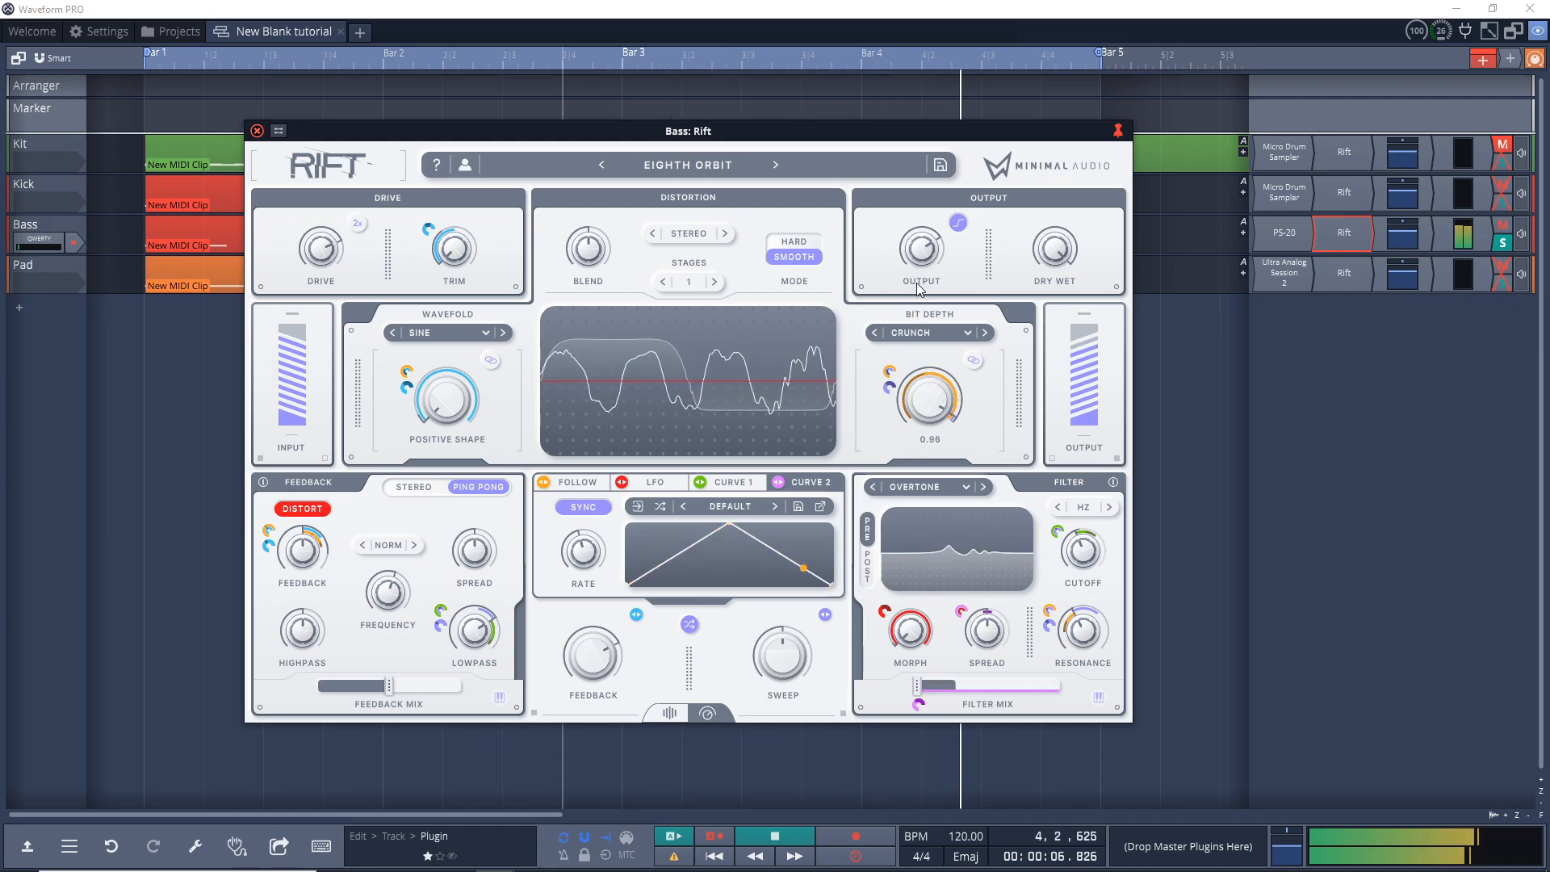
{"action": "left_click_drag", "start_coordinate": [917, 311], "coordinate": [917, 391]}
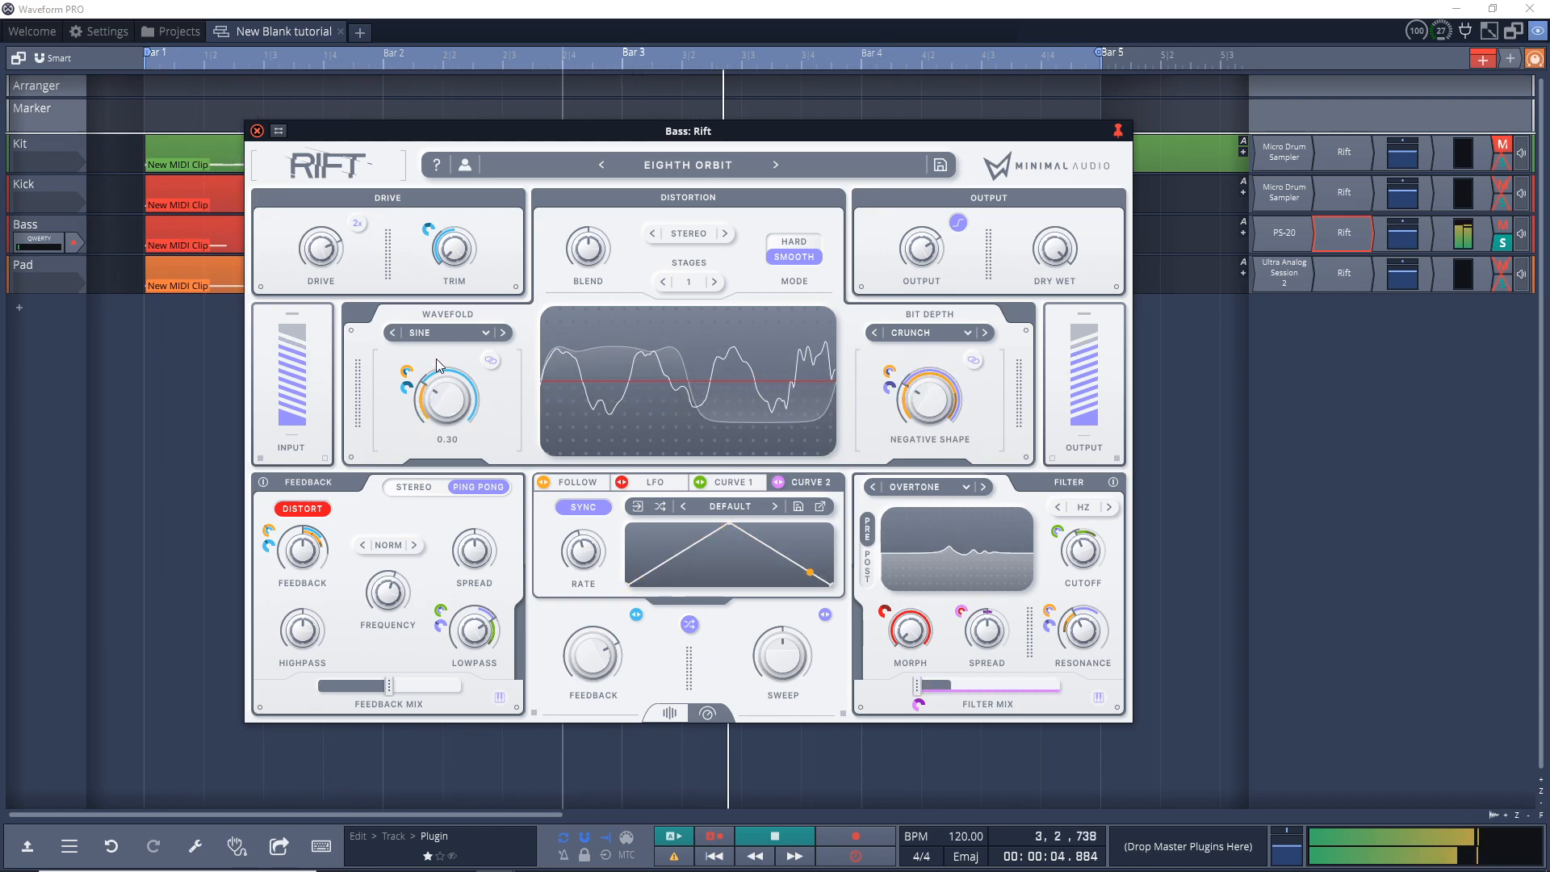
{"action": "left_click_drag", "start_coordinate": [442, 339], "coordinate": [462, 374]}
{"action": "key", "text": "space"}
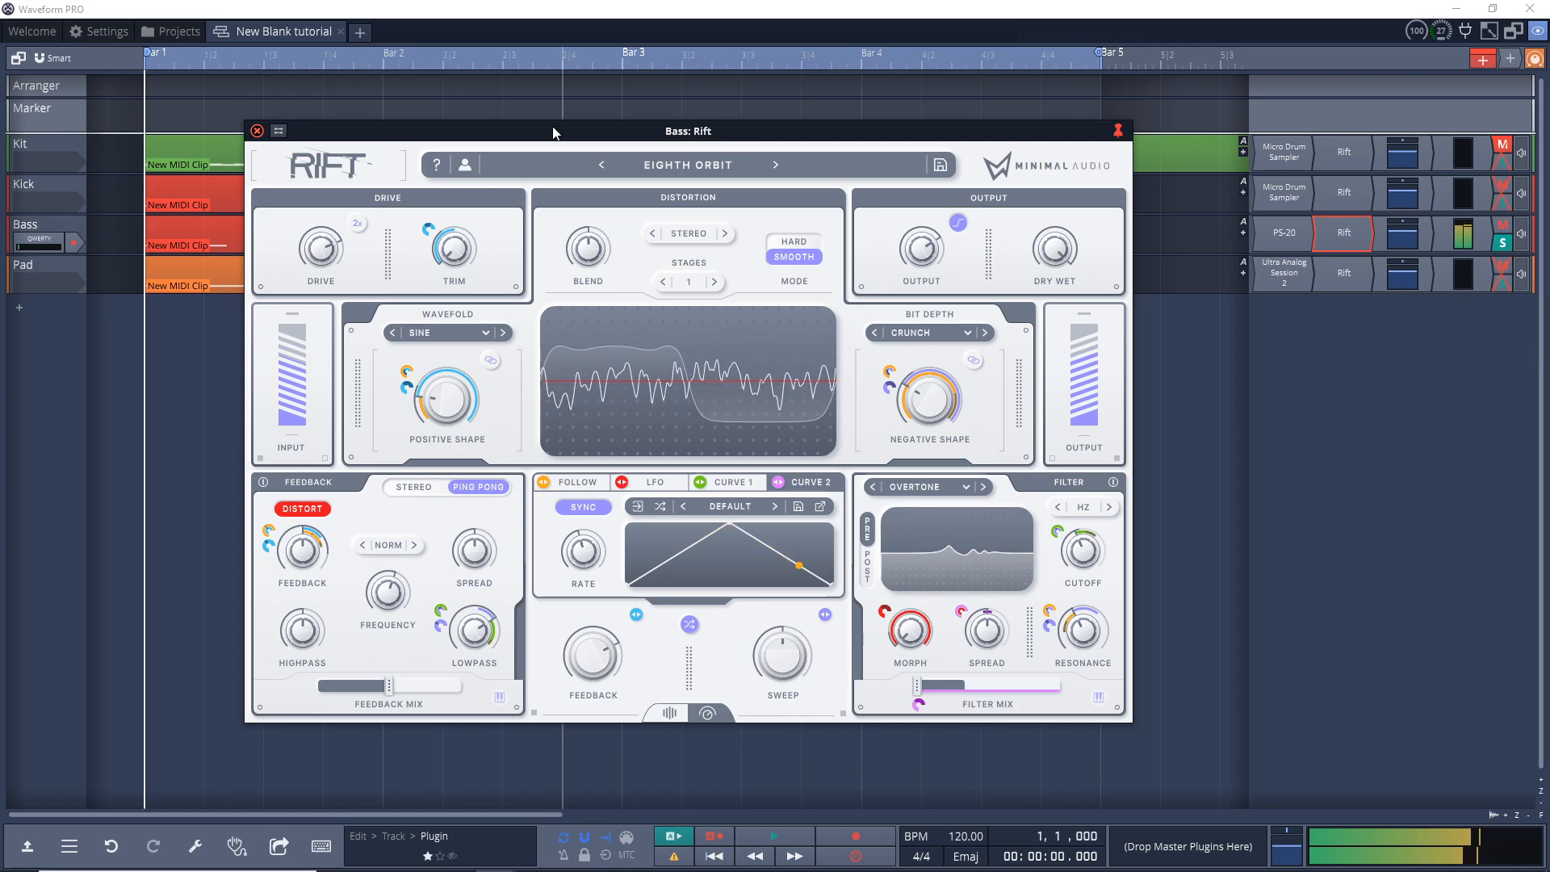
Step: Load the Data Punk preset from the Growl Bass pack into the Bass track's Rift
{"action": "left_click", "coordinate": [1499, 241]}
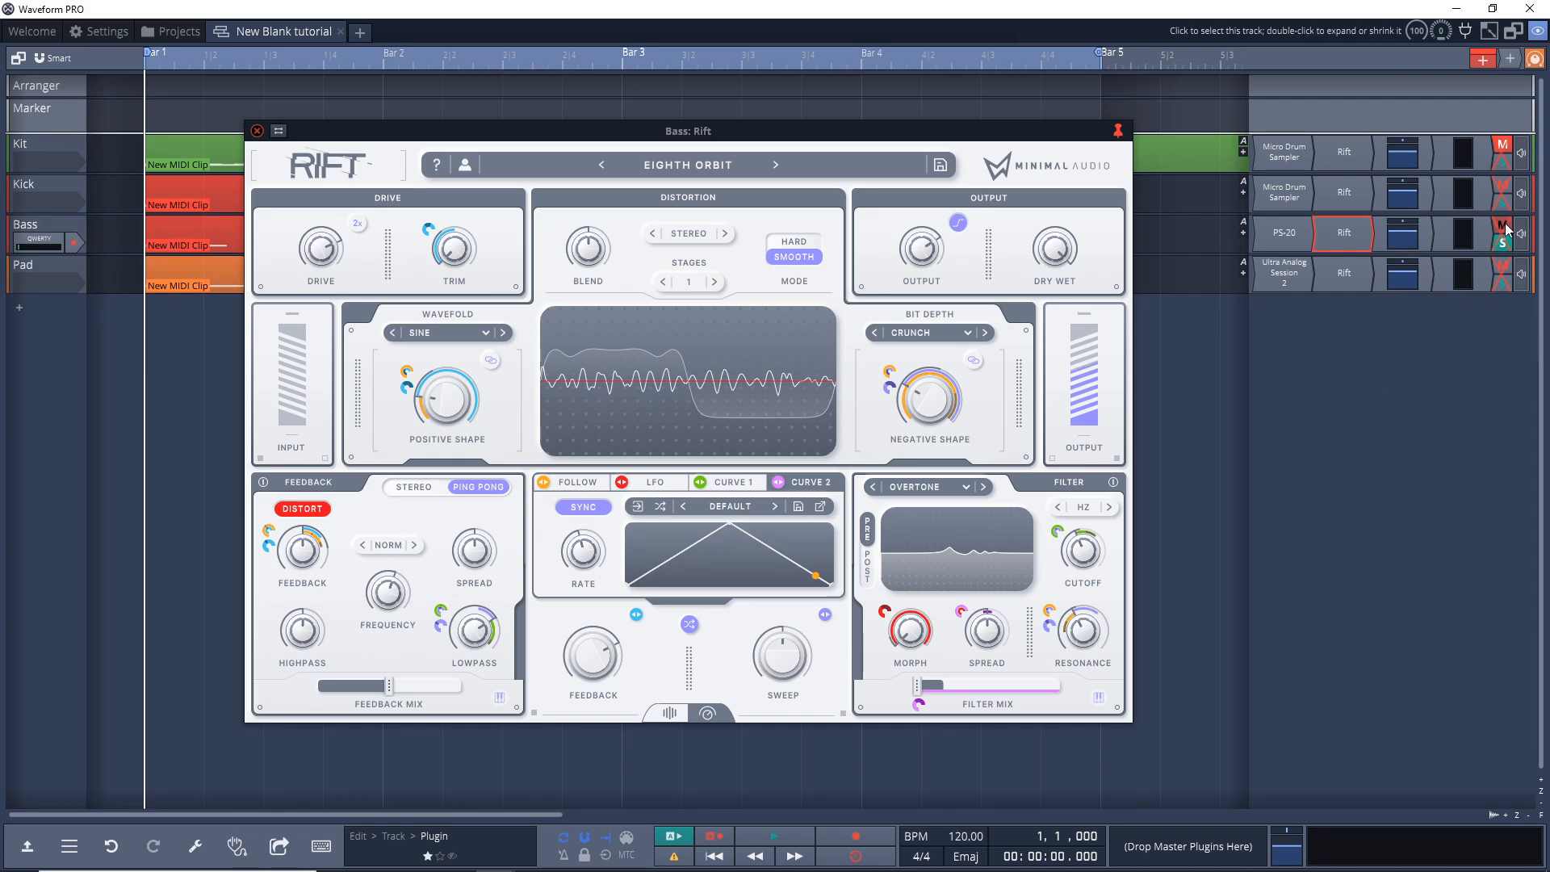
{"action": "left_click", "coordinate": [600, 375]}
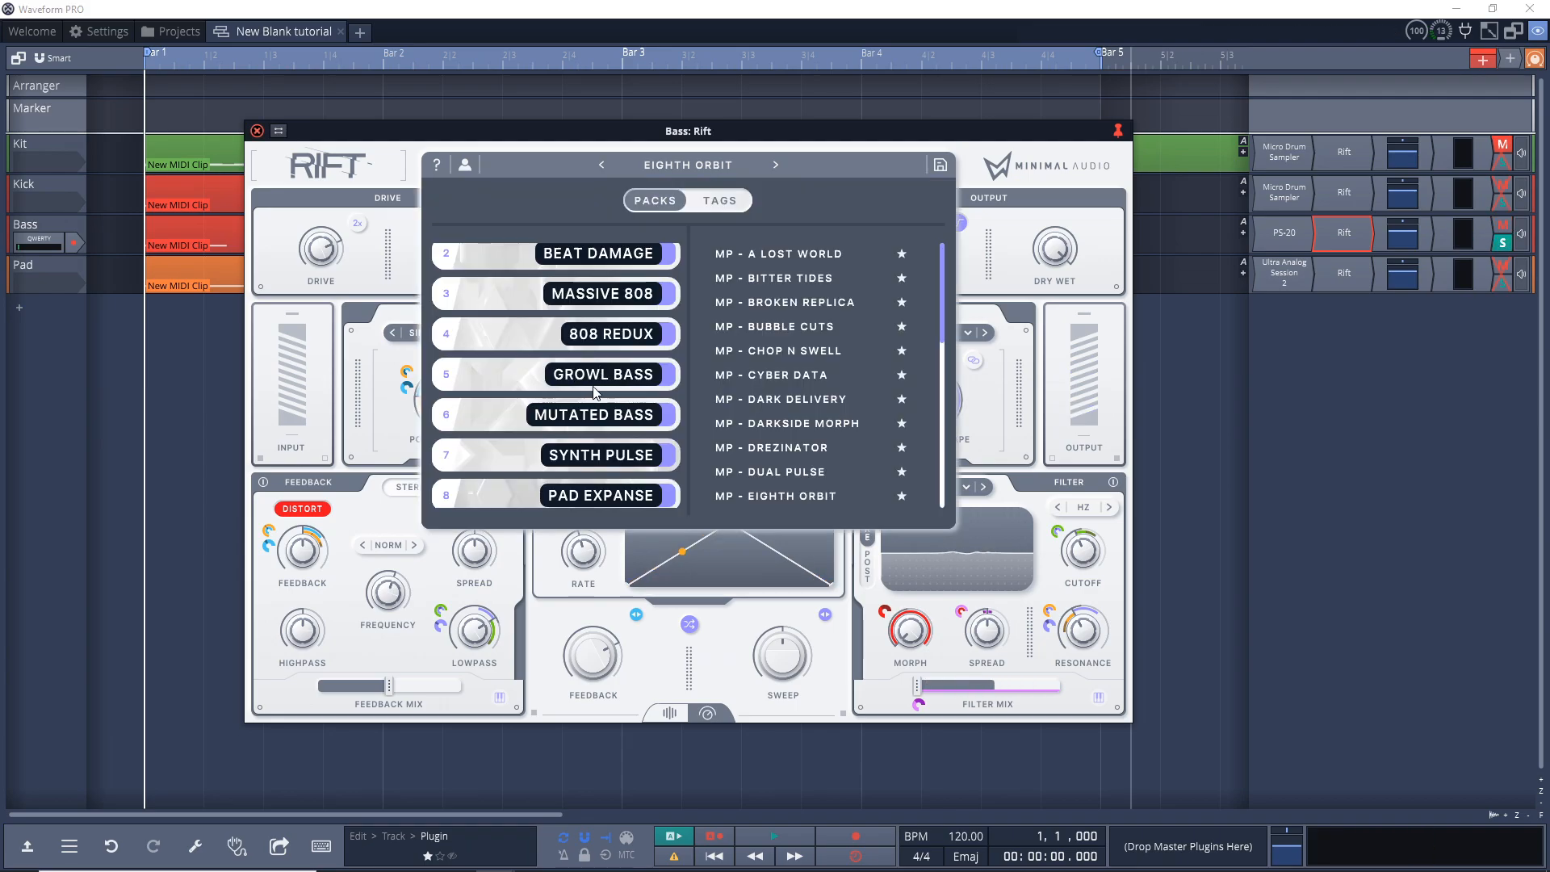
{"action": "left_click", "coordinate": [612, 383]}
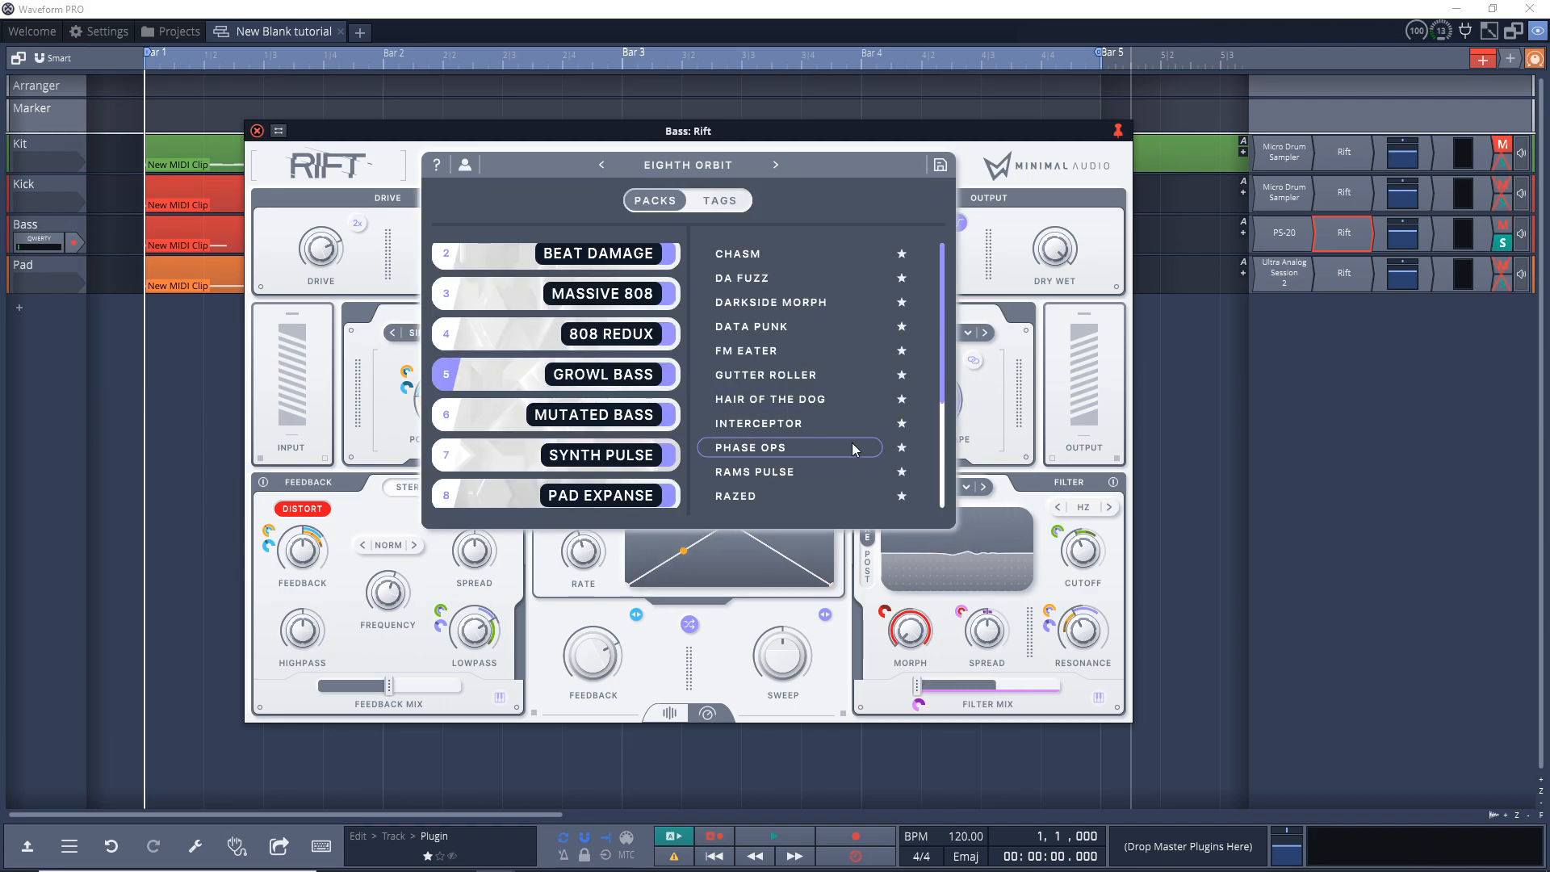
{"action": "left_click", "coordinate": [778, 328]}
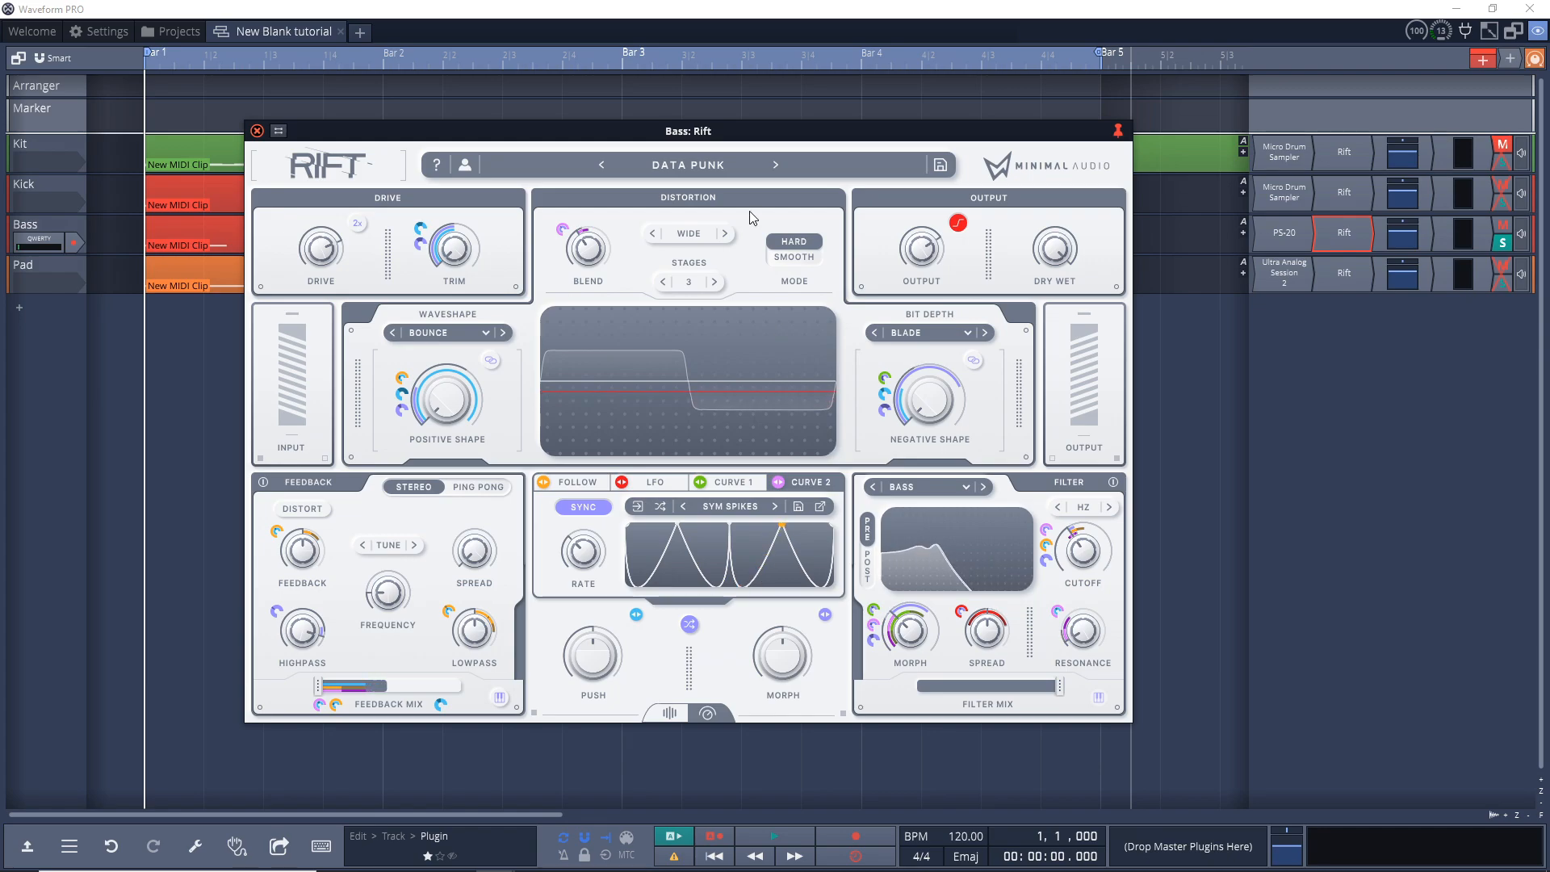
Step: Play the bass loop through Data Punk and turn up the Morph macro in Rift's simplified view
{"action": "key", "text": "space"}
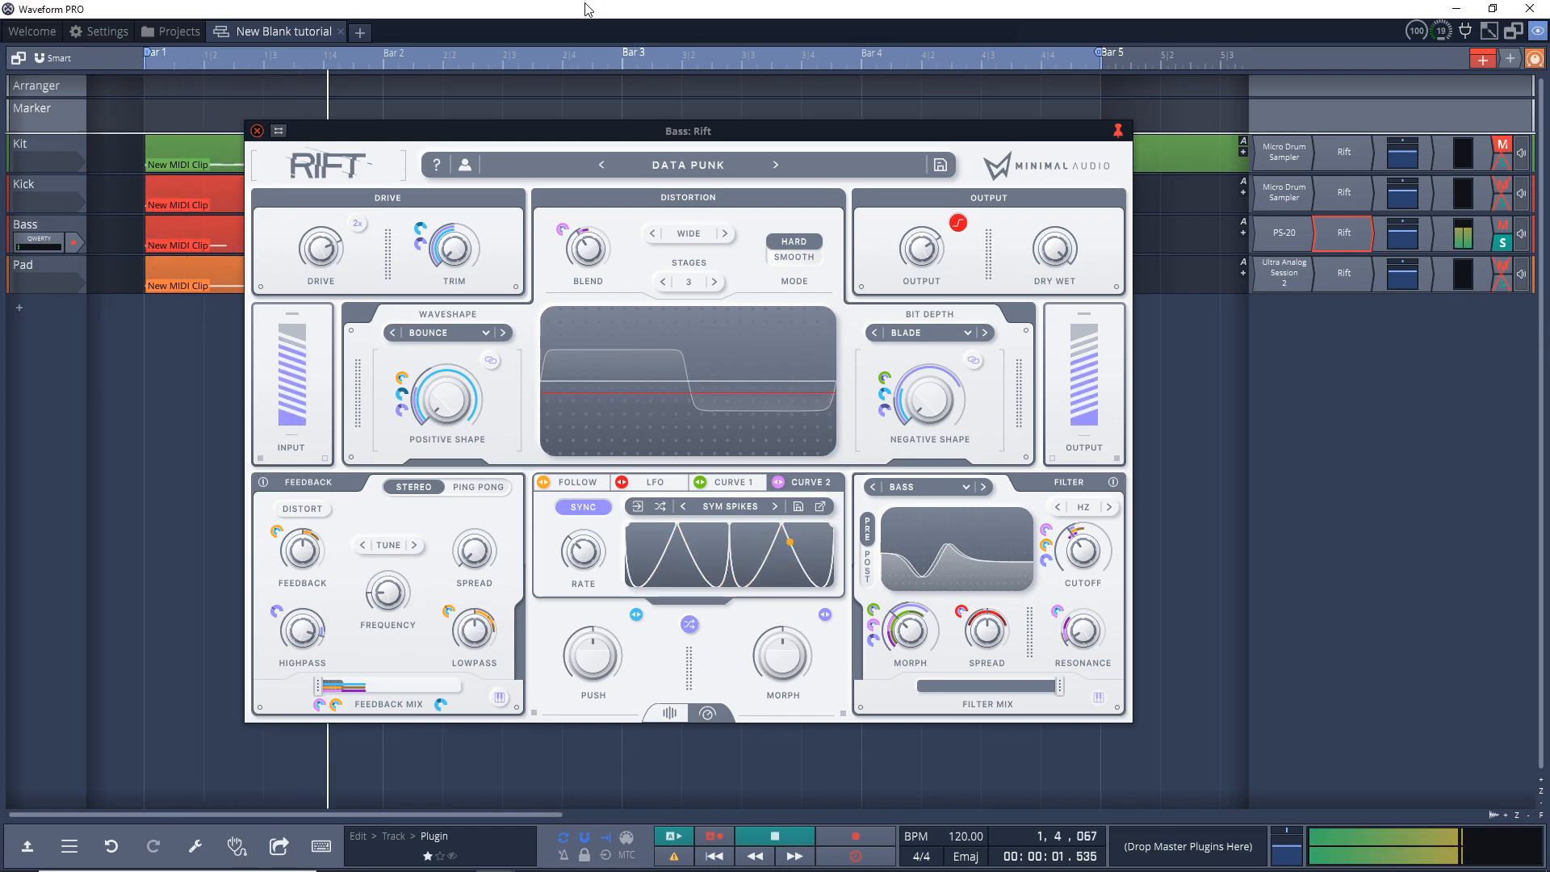
{"action": "mouse_move", "coordinate": [927, 410]}
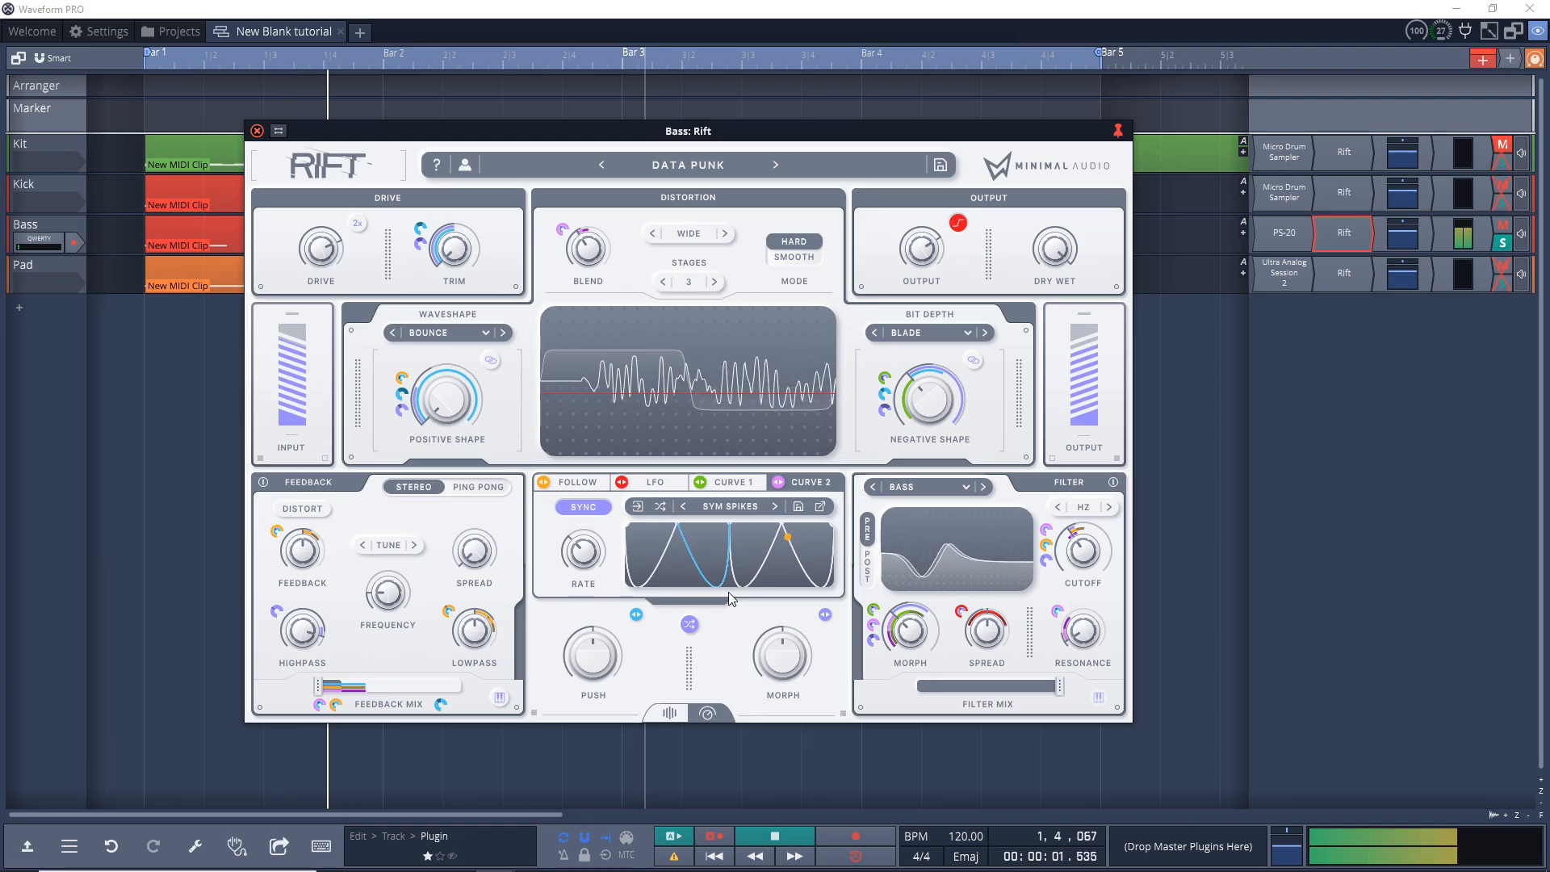
{"action": "left_click", "coordinate": [670, 714]}
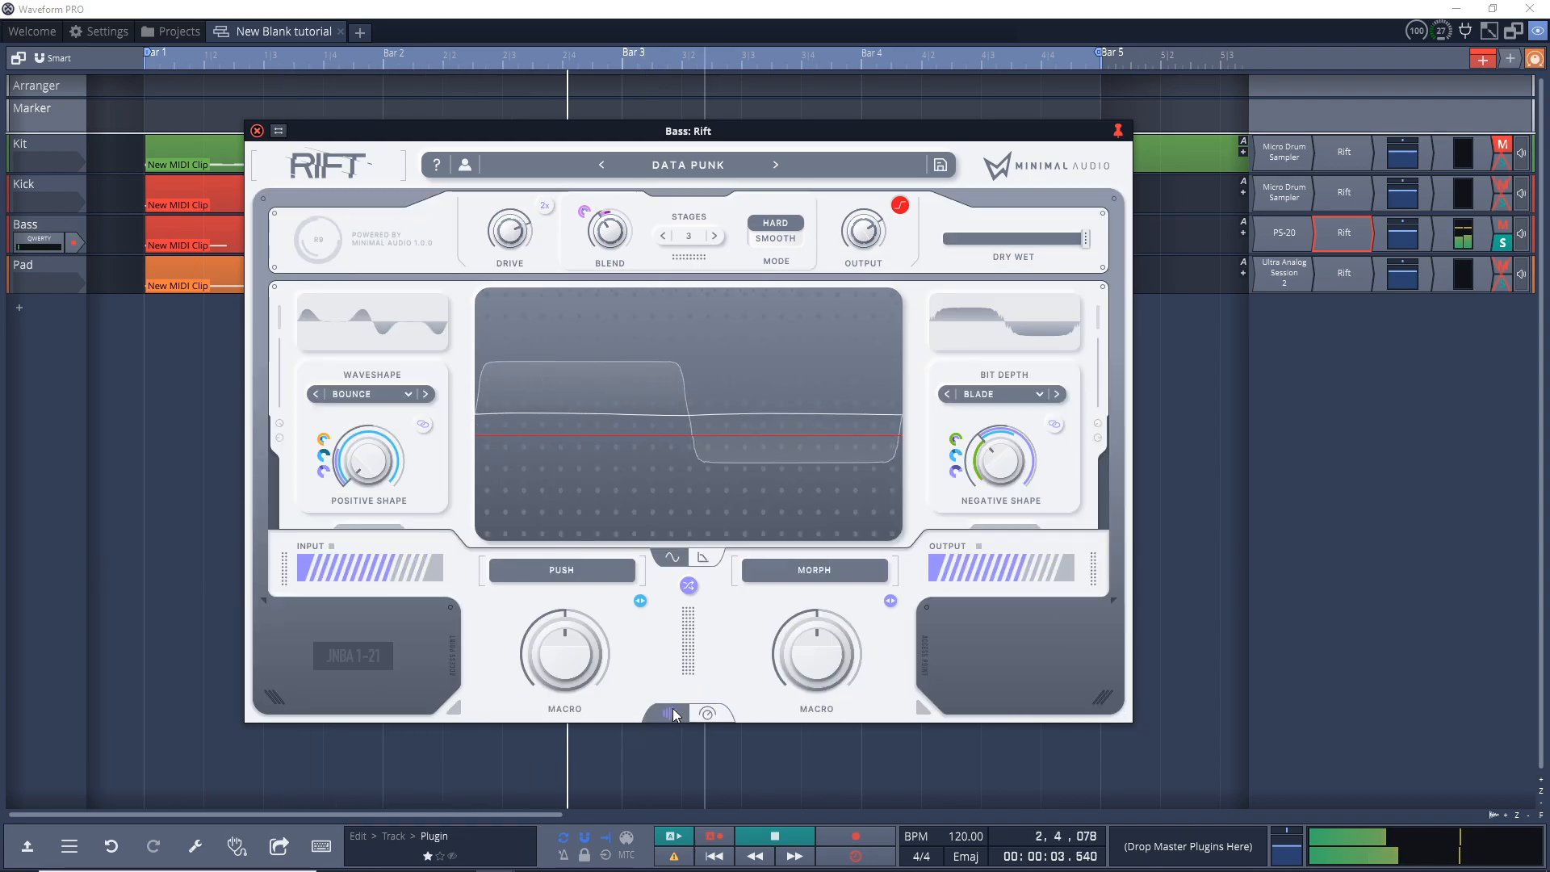
{"action": "left_click_drag", "start_coordinate": [797, 662], "coordinate": [792, 615]}
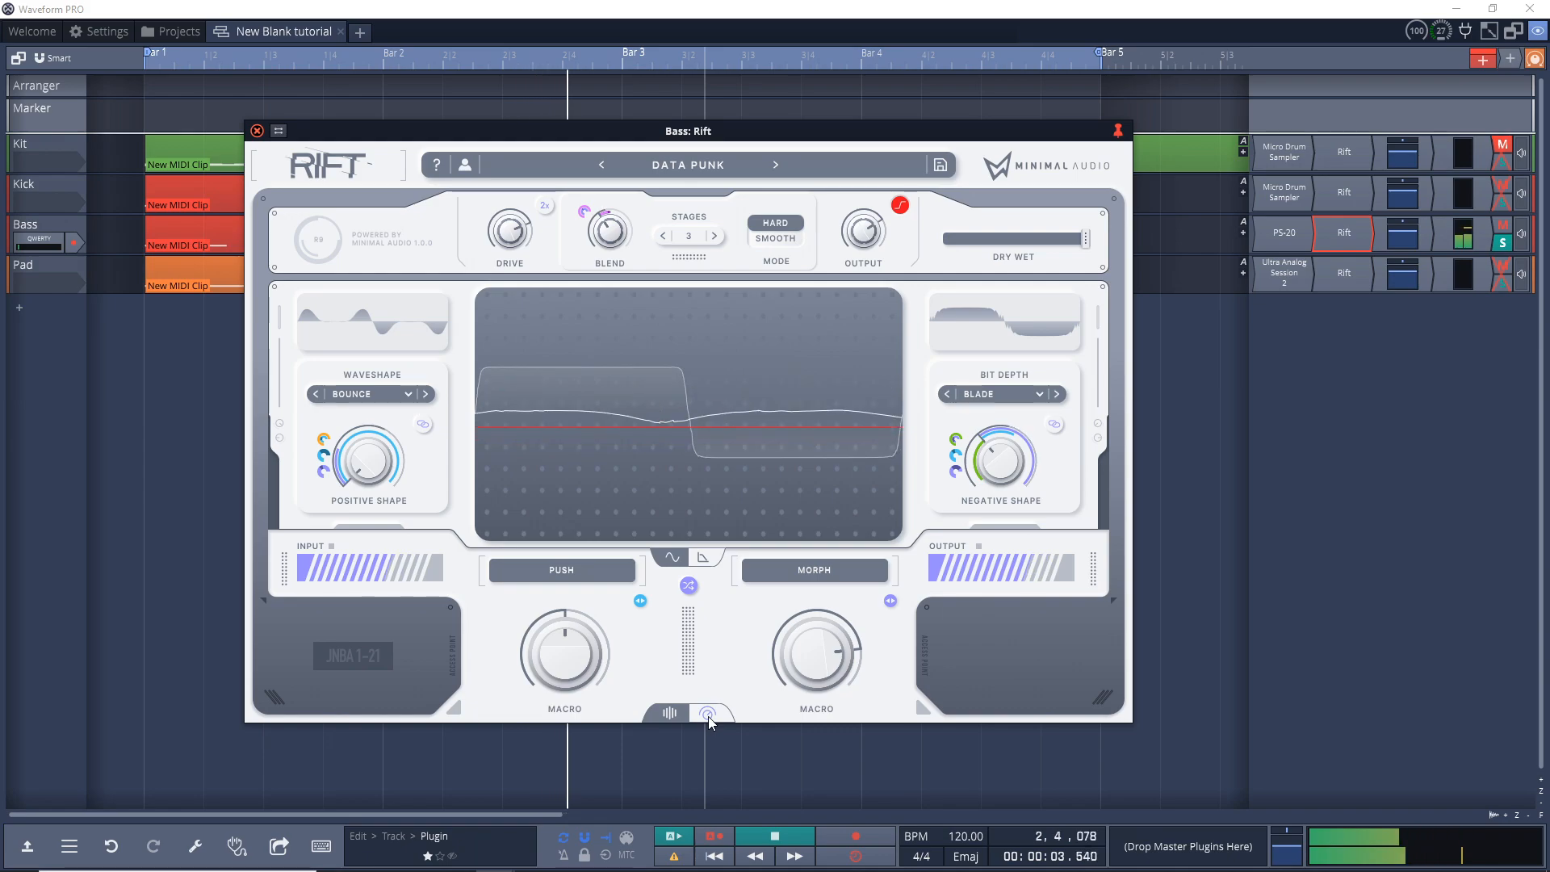
{"action": "key", "text": "space"}
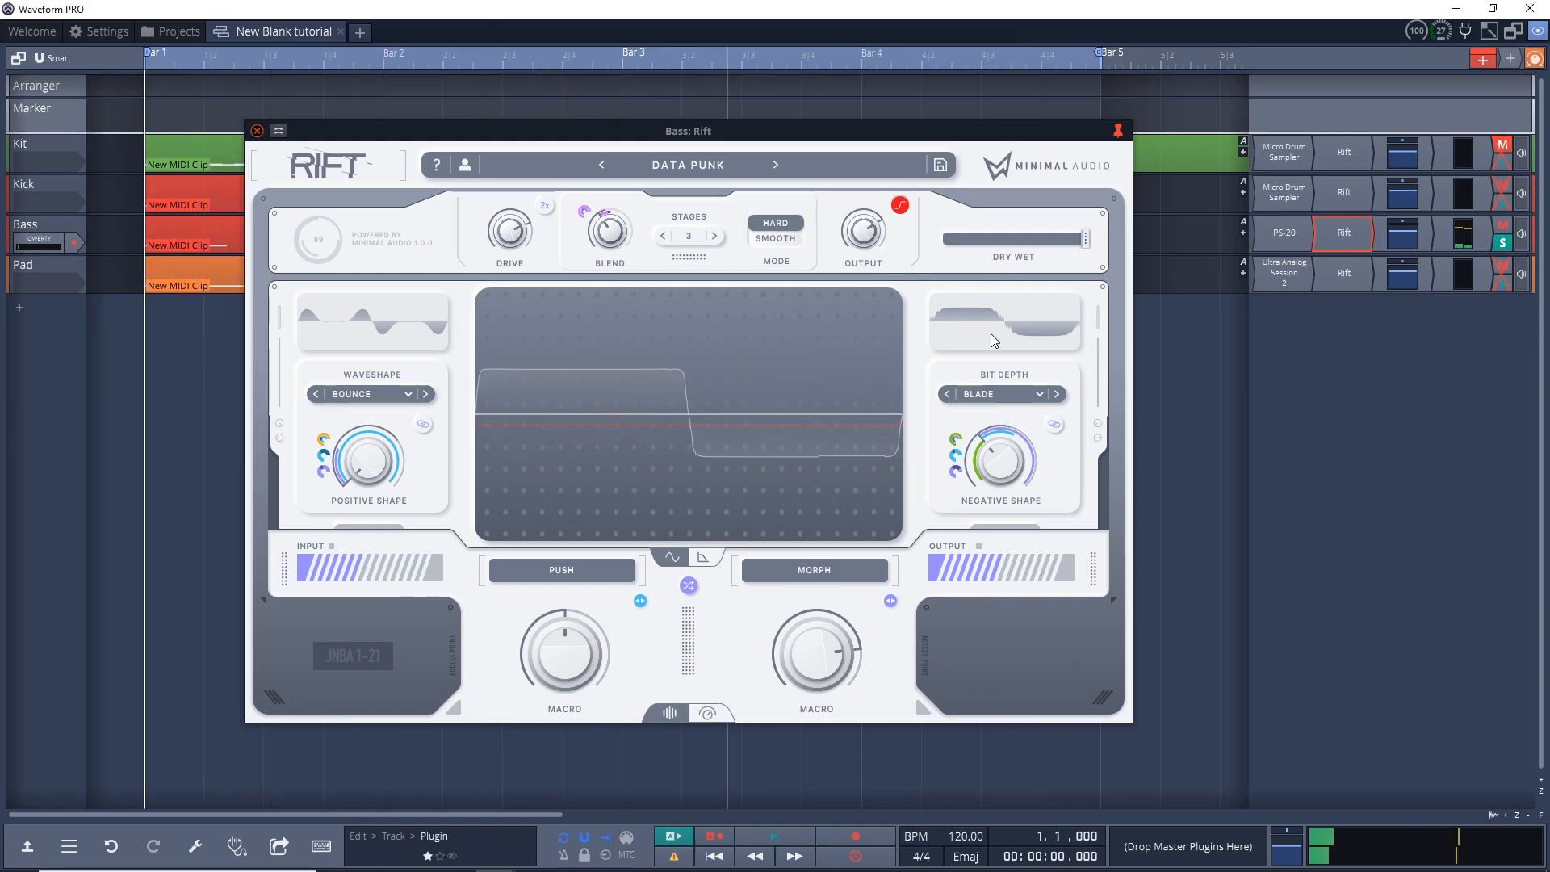
Step: Compare Rift's full parameter view with its simplified macro view, finishing on the simplified one
{"action": "left_click", "coordinate": [709, 715]}
{"action": "left_click", "coordinate": [671, 715]}
{"action": "left_click", "coordinate": [713, 717]}
{"action": "left_click", "coordinate": [663, 718]}
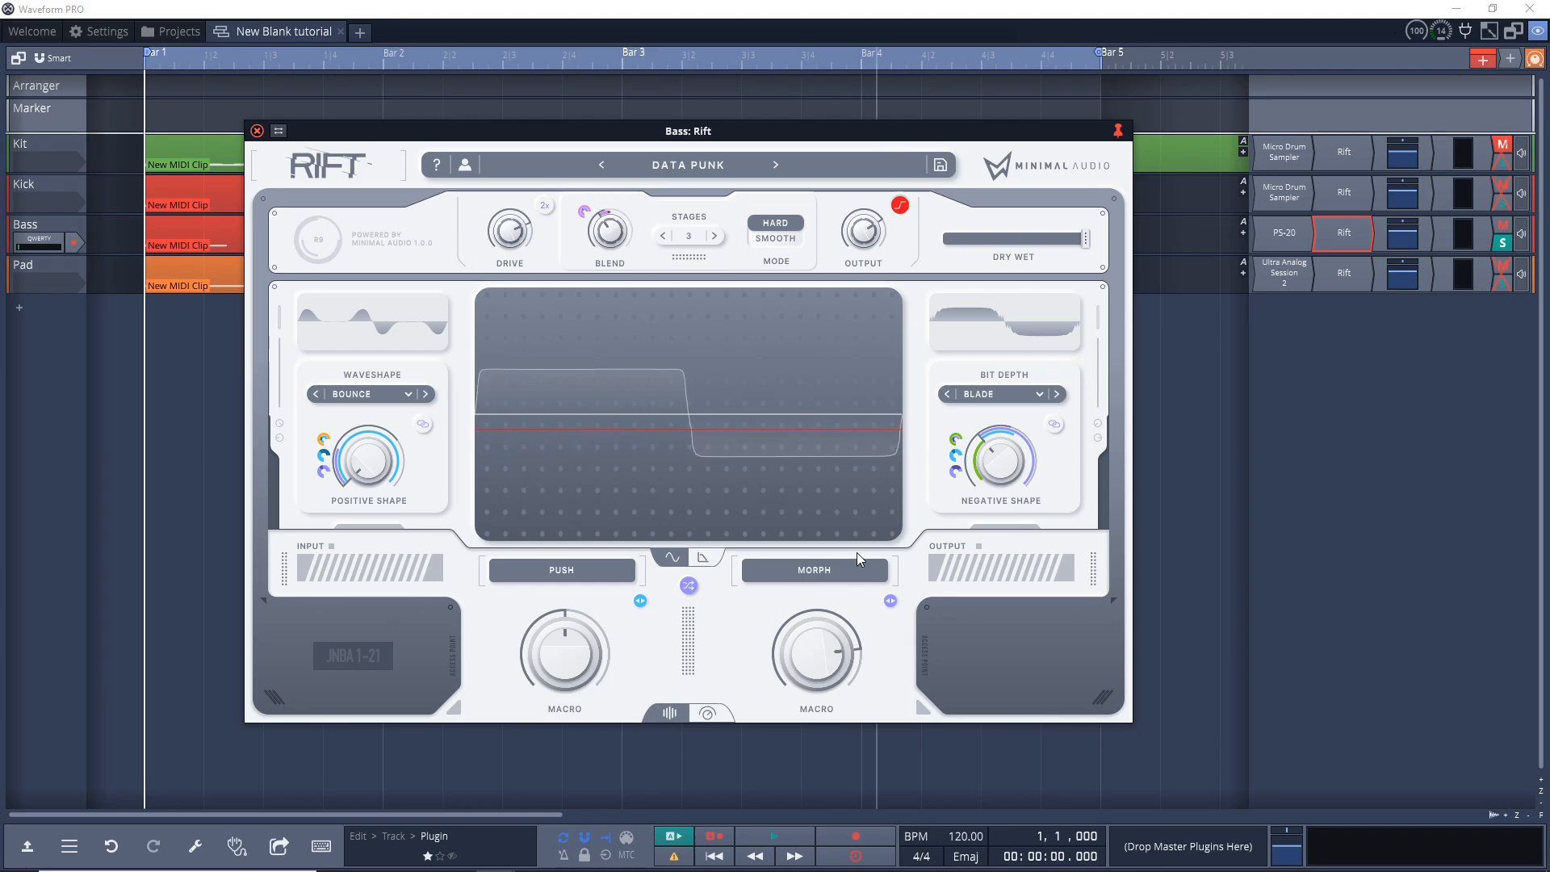
{"action": "left_click", "coordinate": [709, 714]}
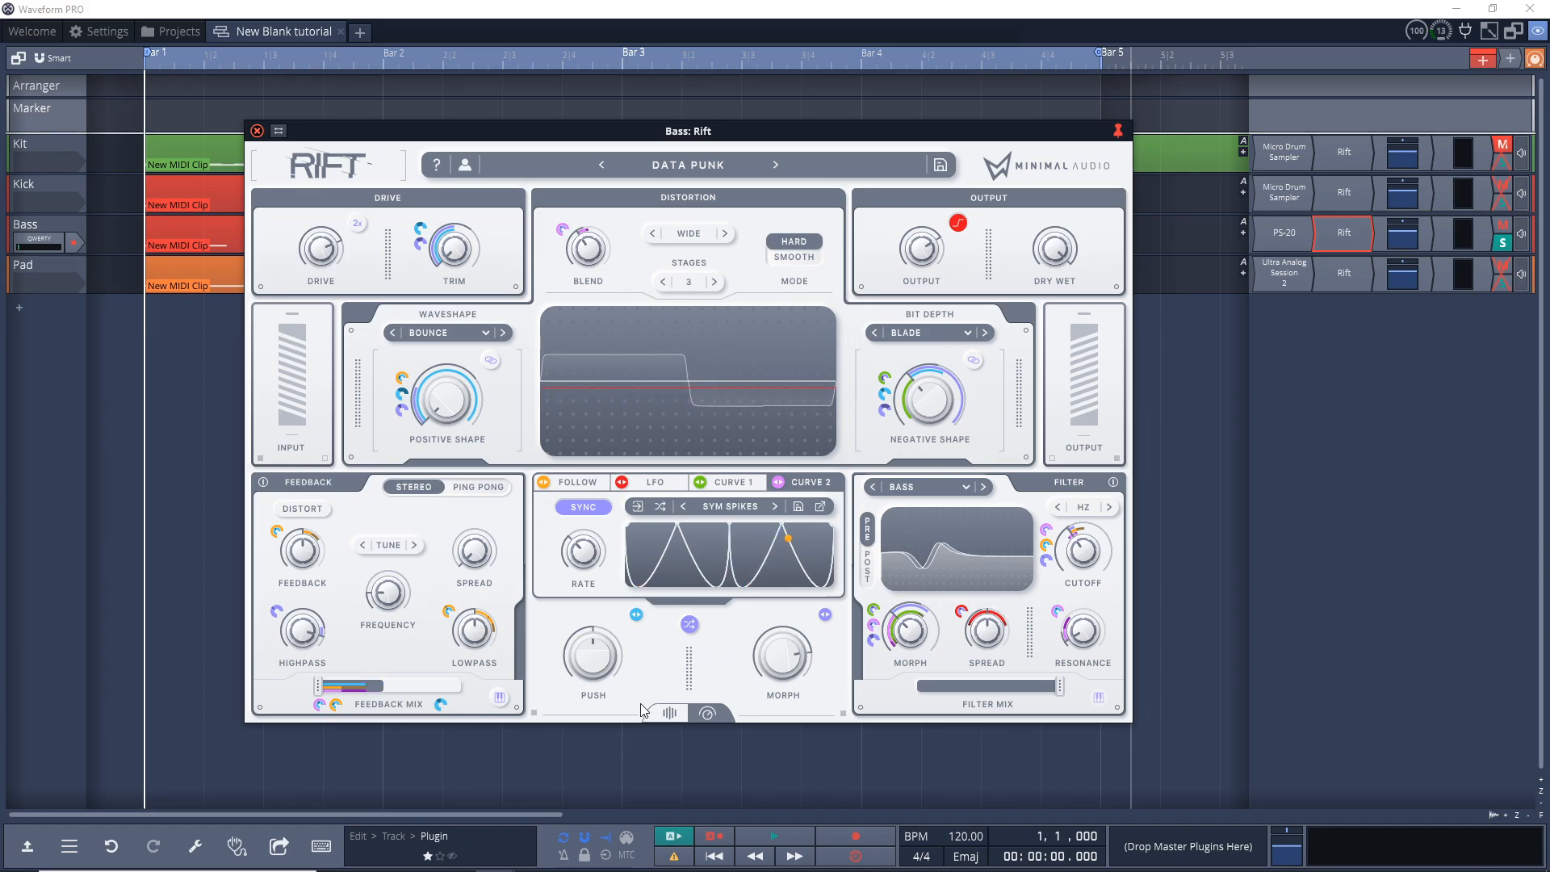
{"action": "left_click", "coordinate": [670, 714]}
Step: Load the Funk Talk - G Minor preset from the Mutated Bass pack and play the bass loop
{"action": "left_click", "coordinate": [687, 163]}
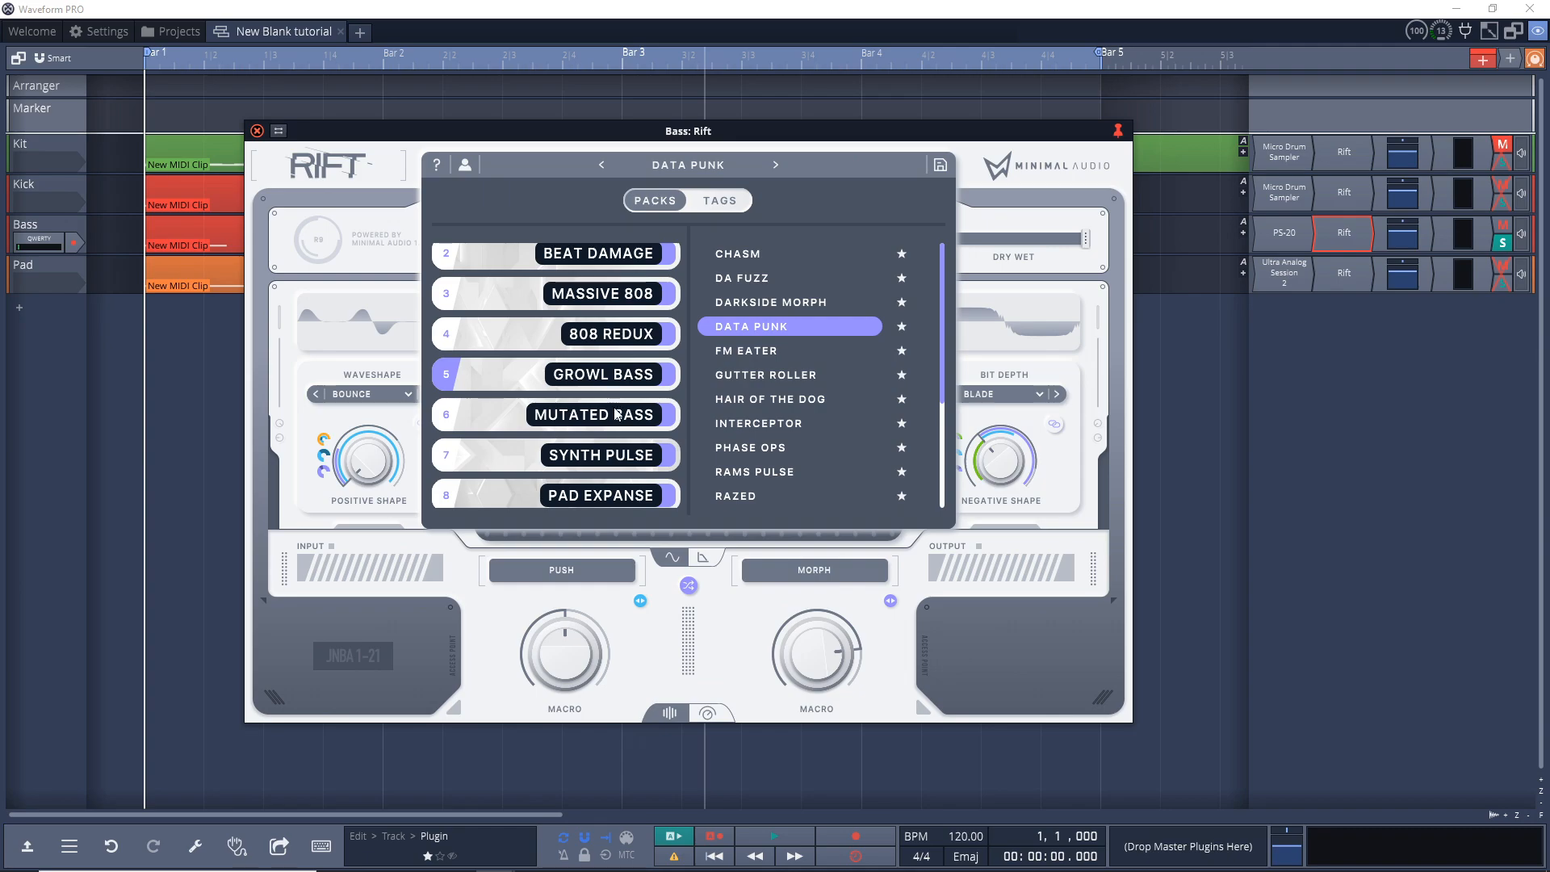
{"action": "left_click", "coordinate": [630, 416]}
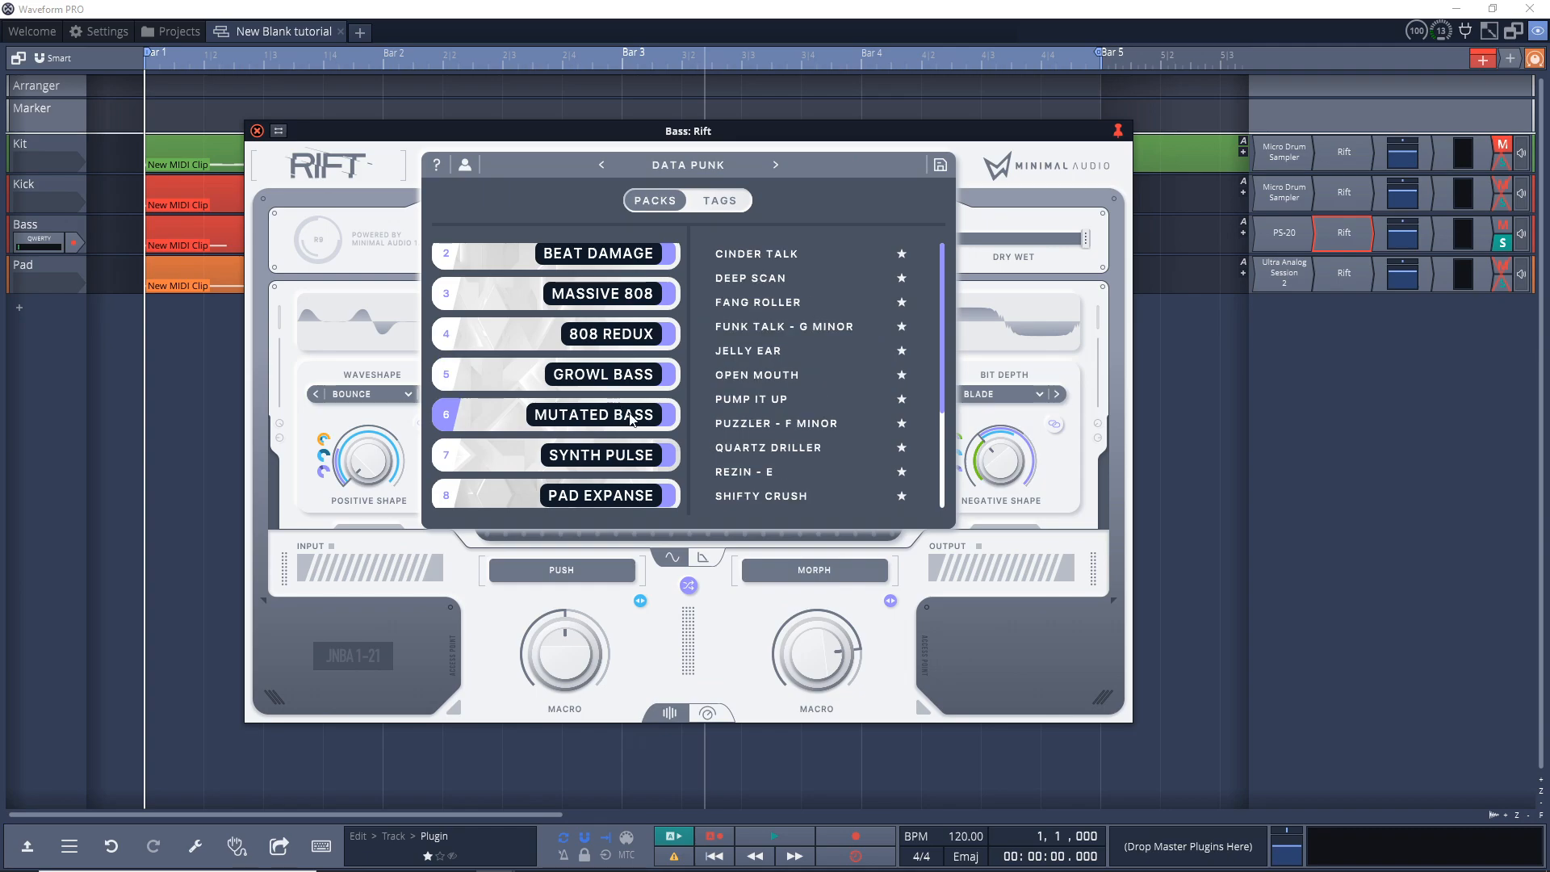
{"action": "left_click", "coordinate": [771, 325]}
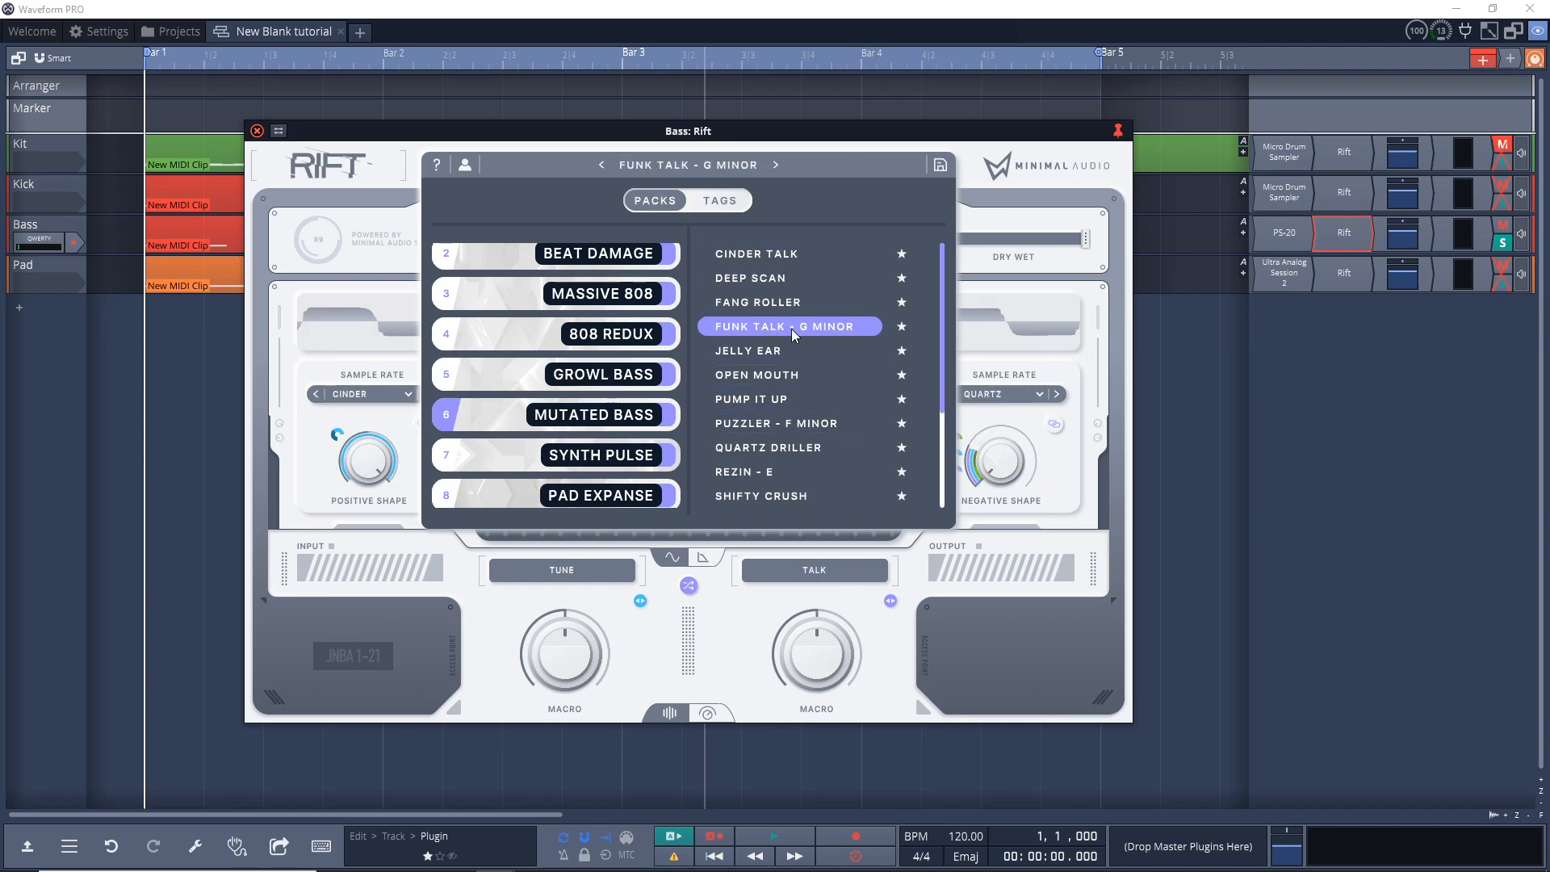
{"action": "left_click", "coordinate": [356, 163]}
{"action": "key", "text": "space"}
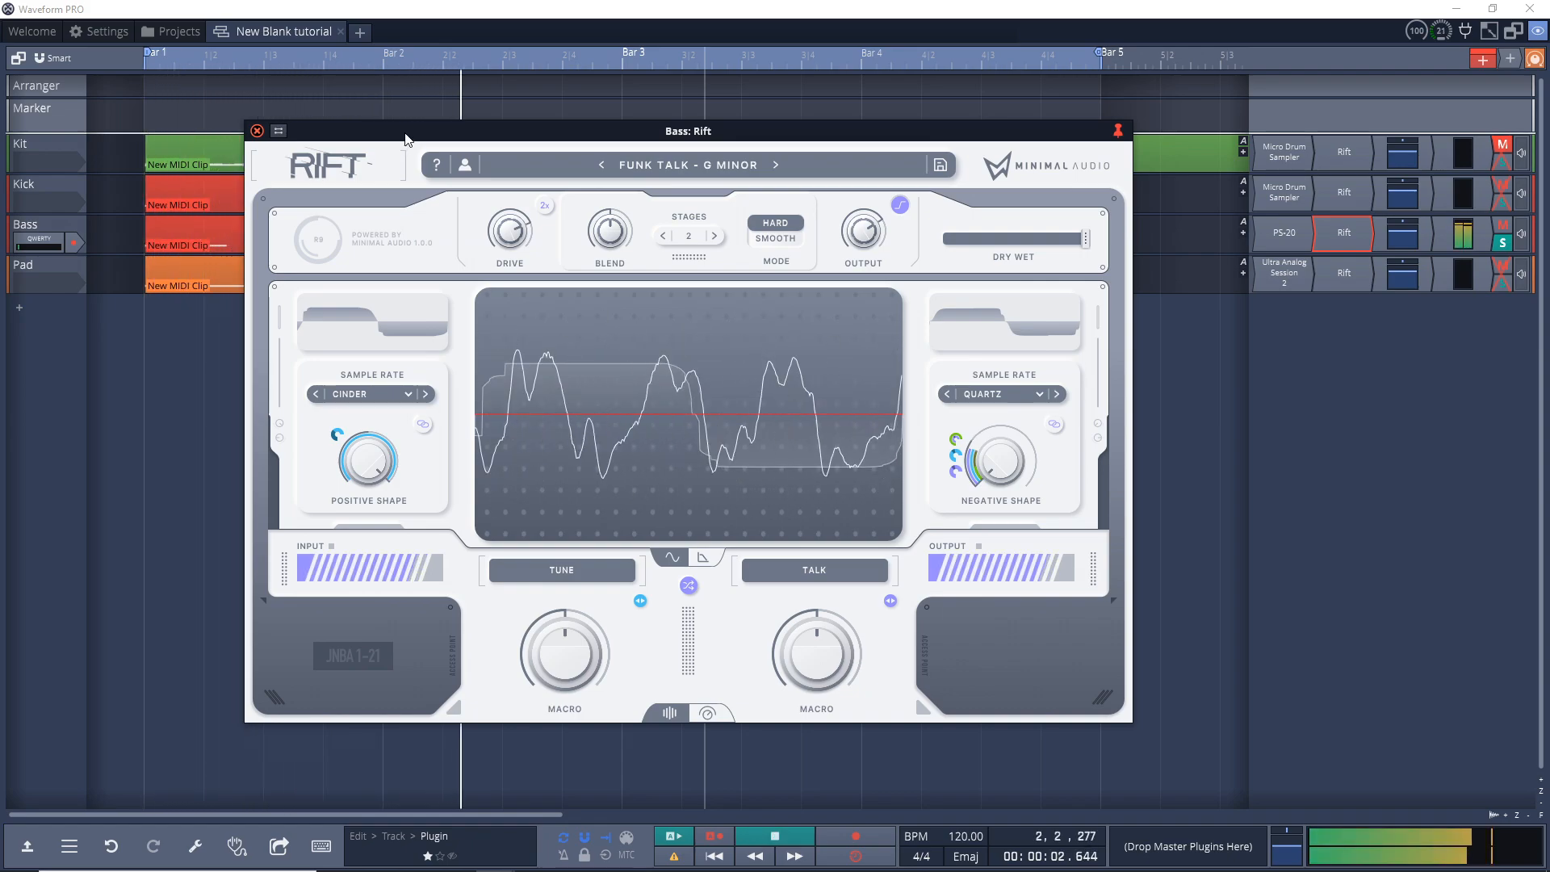
Step: Audition the following presets Jelly Ear, Open Mouth and Pump It Up, sweeping Negative Shape on Open Mouth, and stop playback
{"action": "left_click", "coordinate": [773, 164]}
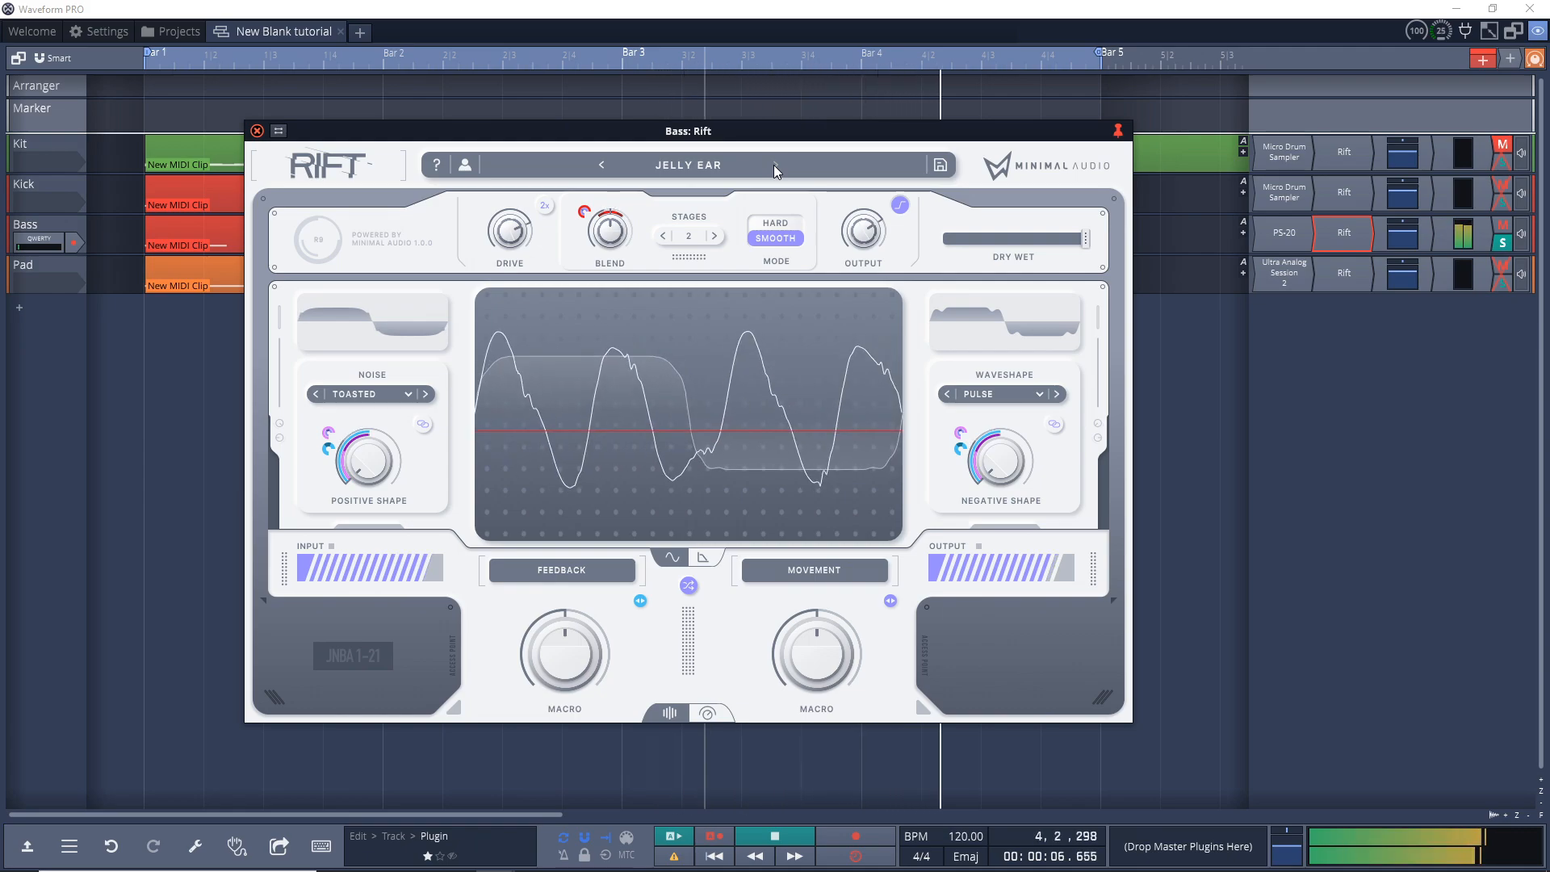
{"action": "left_click", "coordinate": [773, 164]}
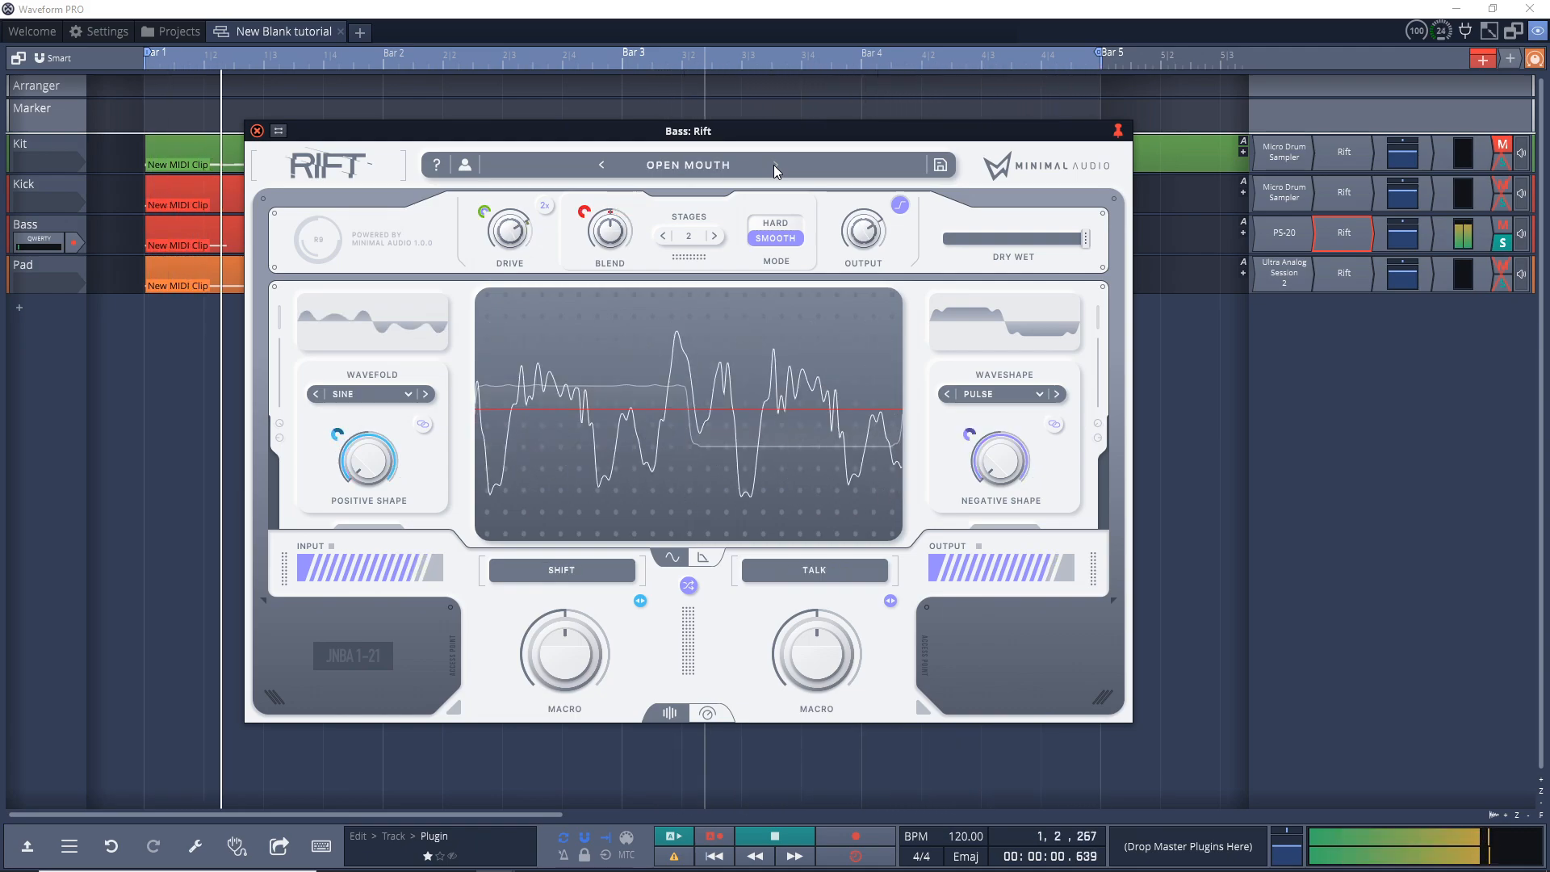
{"action": "mouse_move", "coordinate": [981, 490]}
{"action": "left_click_drag", "start_coordinate": [978, 485], "coordinate": [973, 373]}
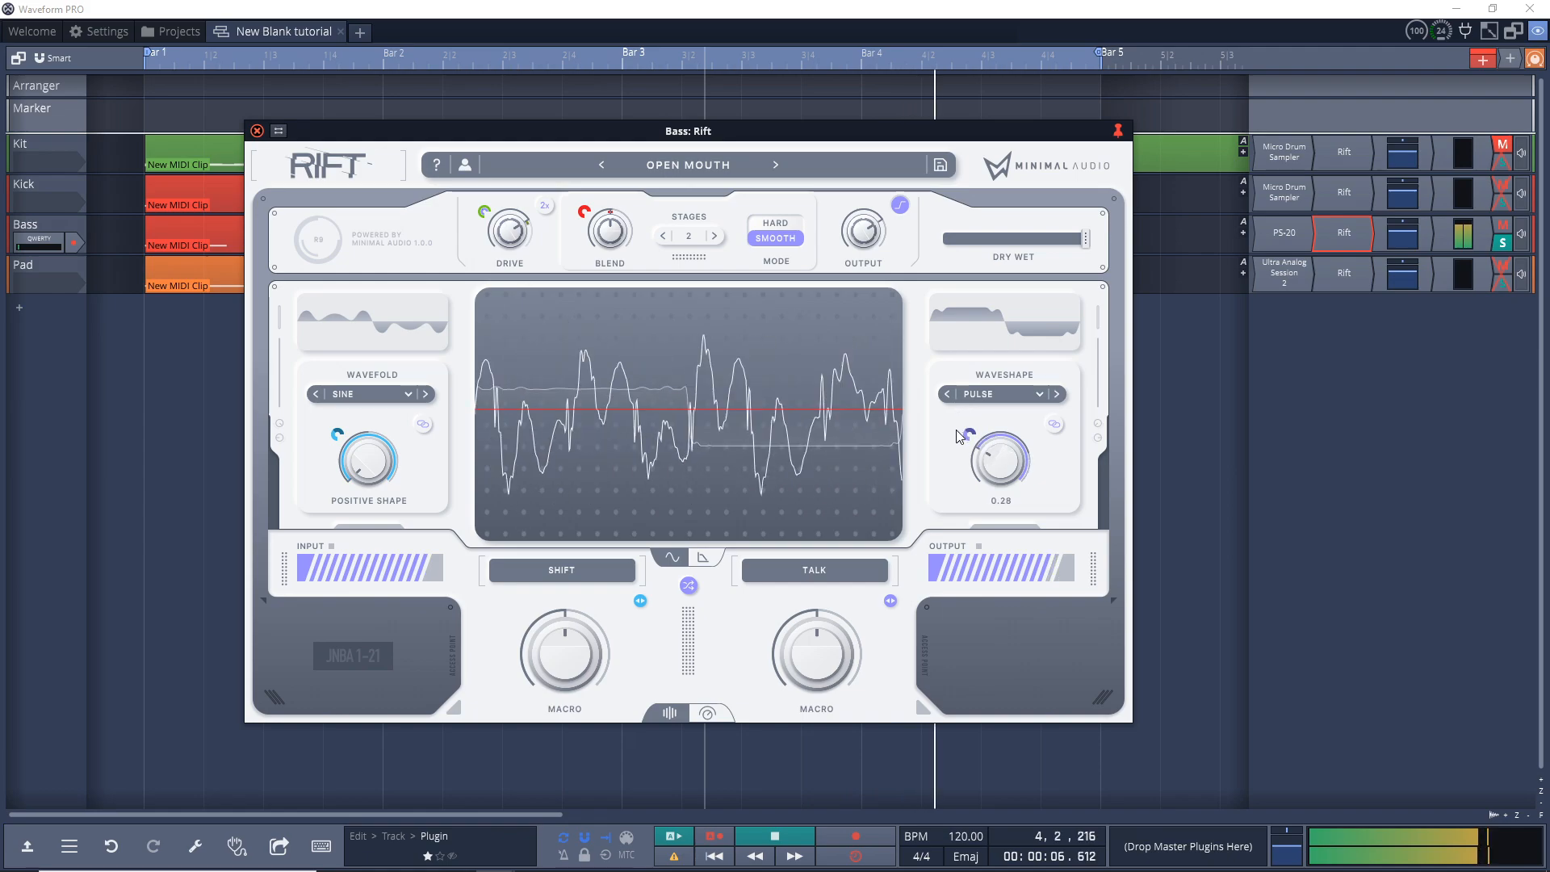
{"action": "left_click", "coordinate": [780, 168]}
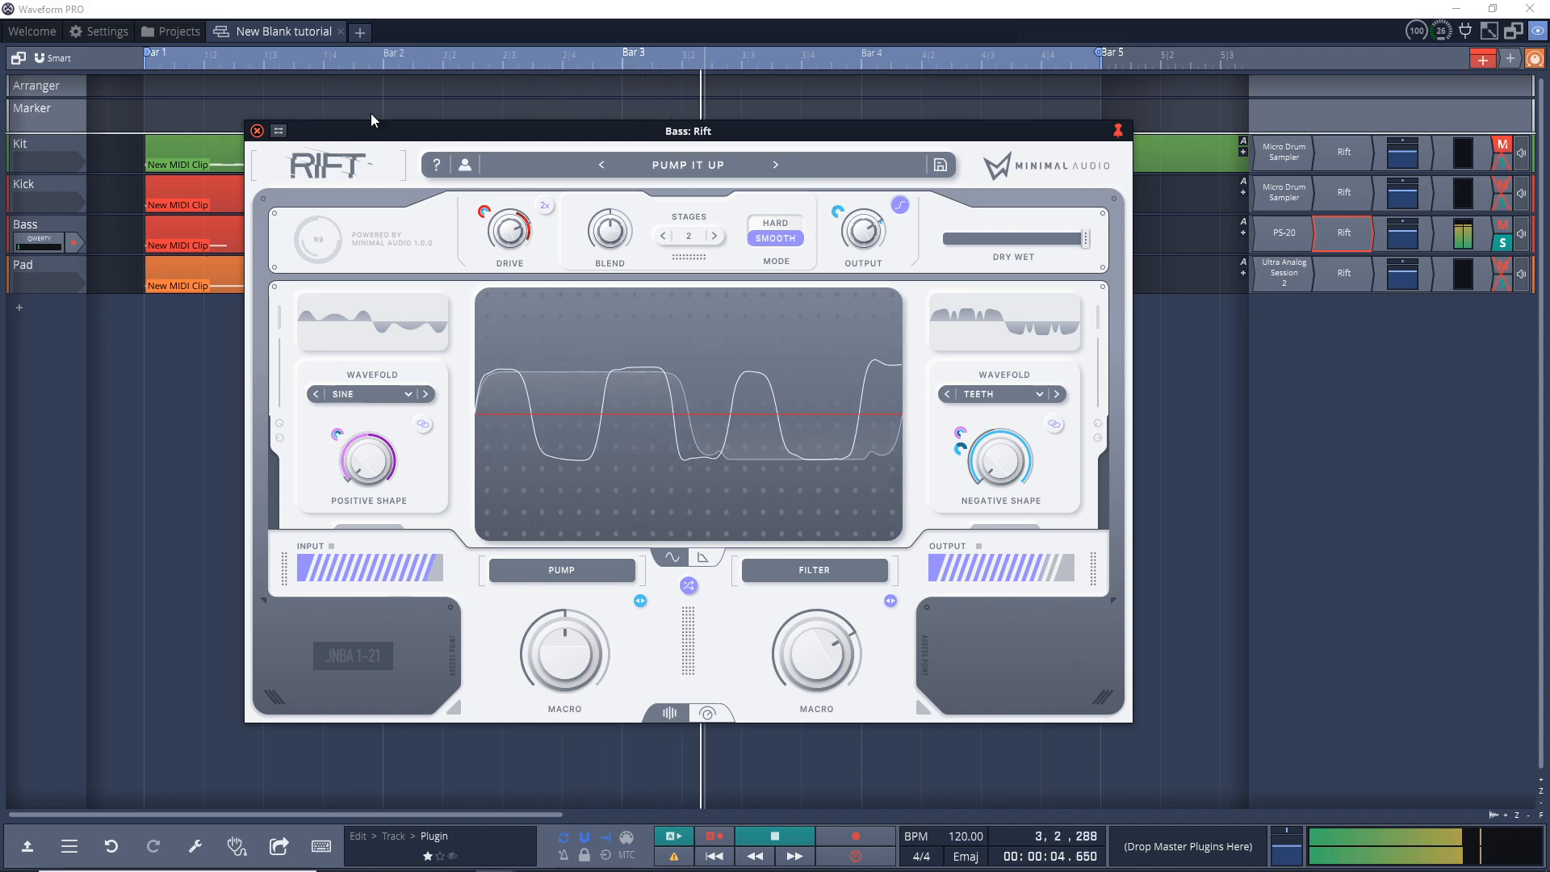
{"action": "key", "text": "space"}
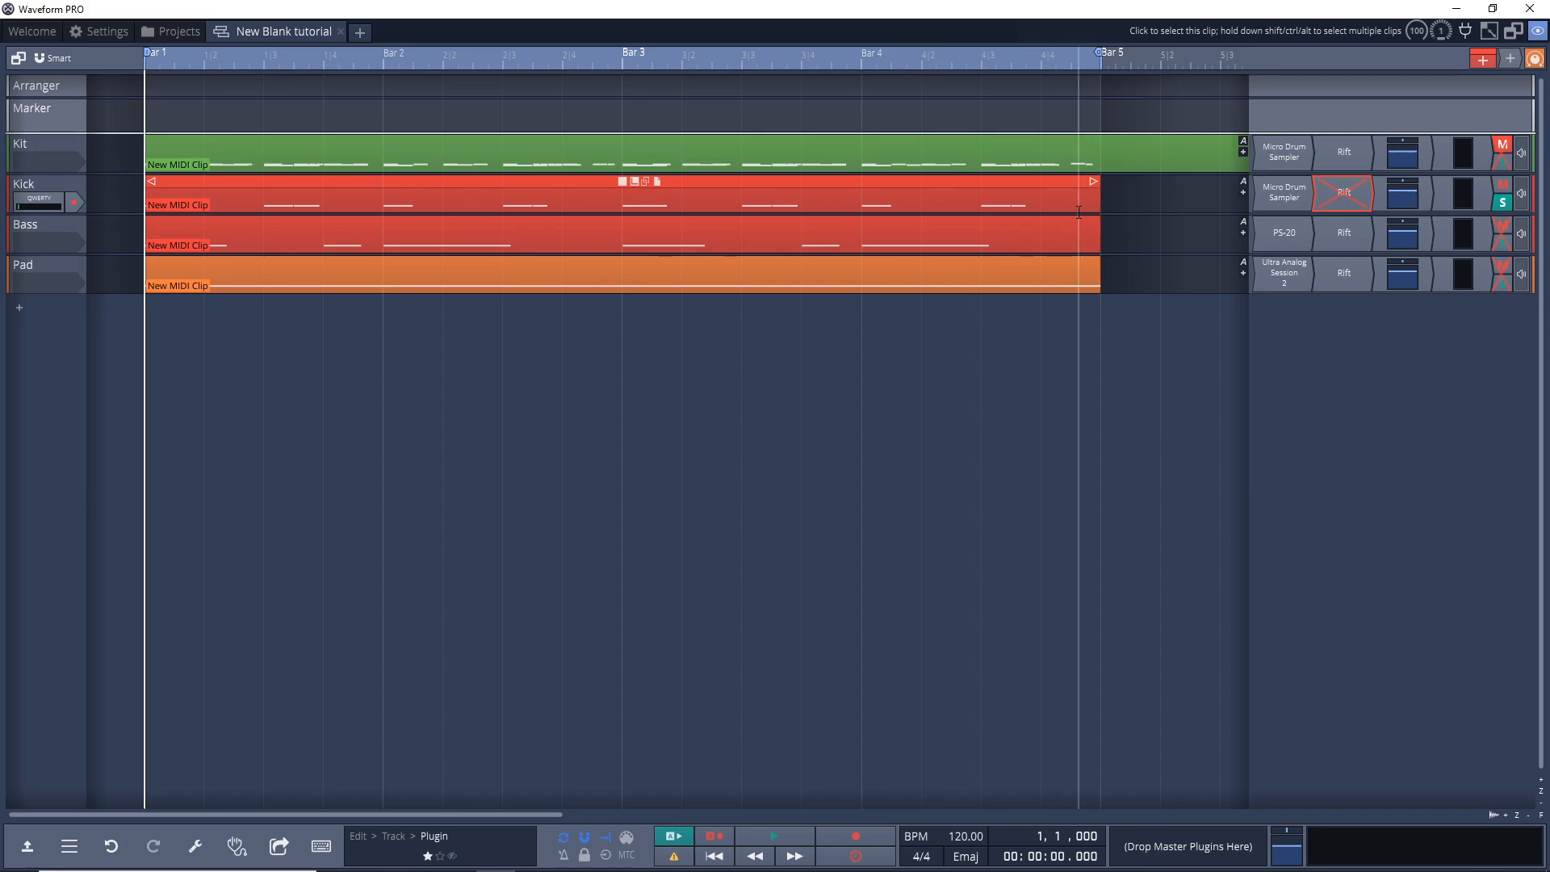
Step: Play the soloed kick loop with Rift bypassed and re-enable Rift on the Kick track
{"action": "key", "text": "space"}
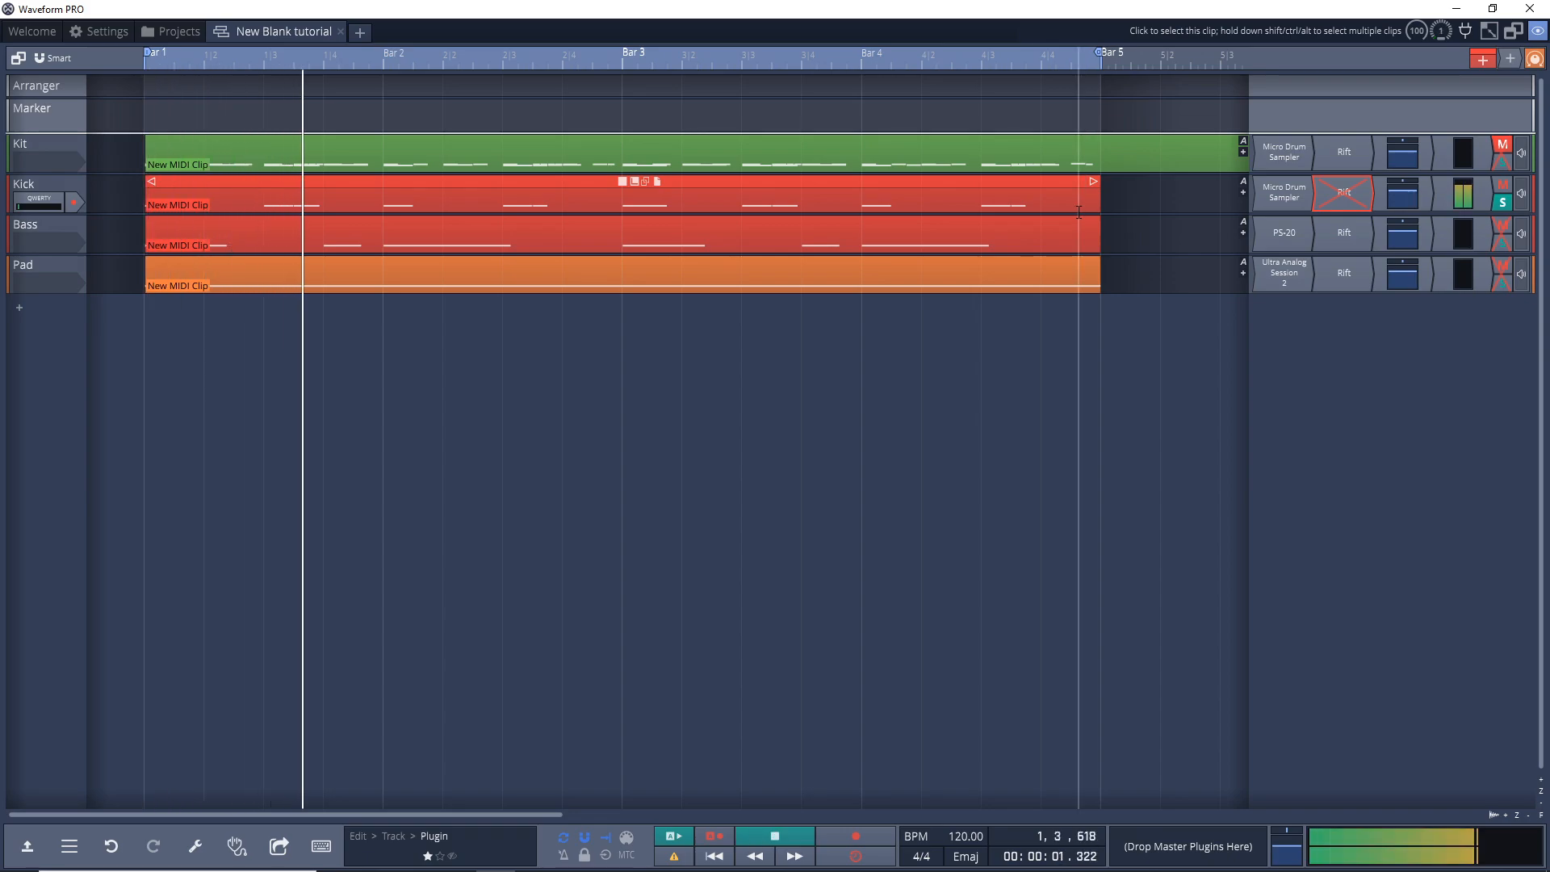
{"action": "key", "text": "space"}
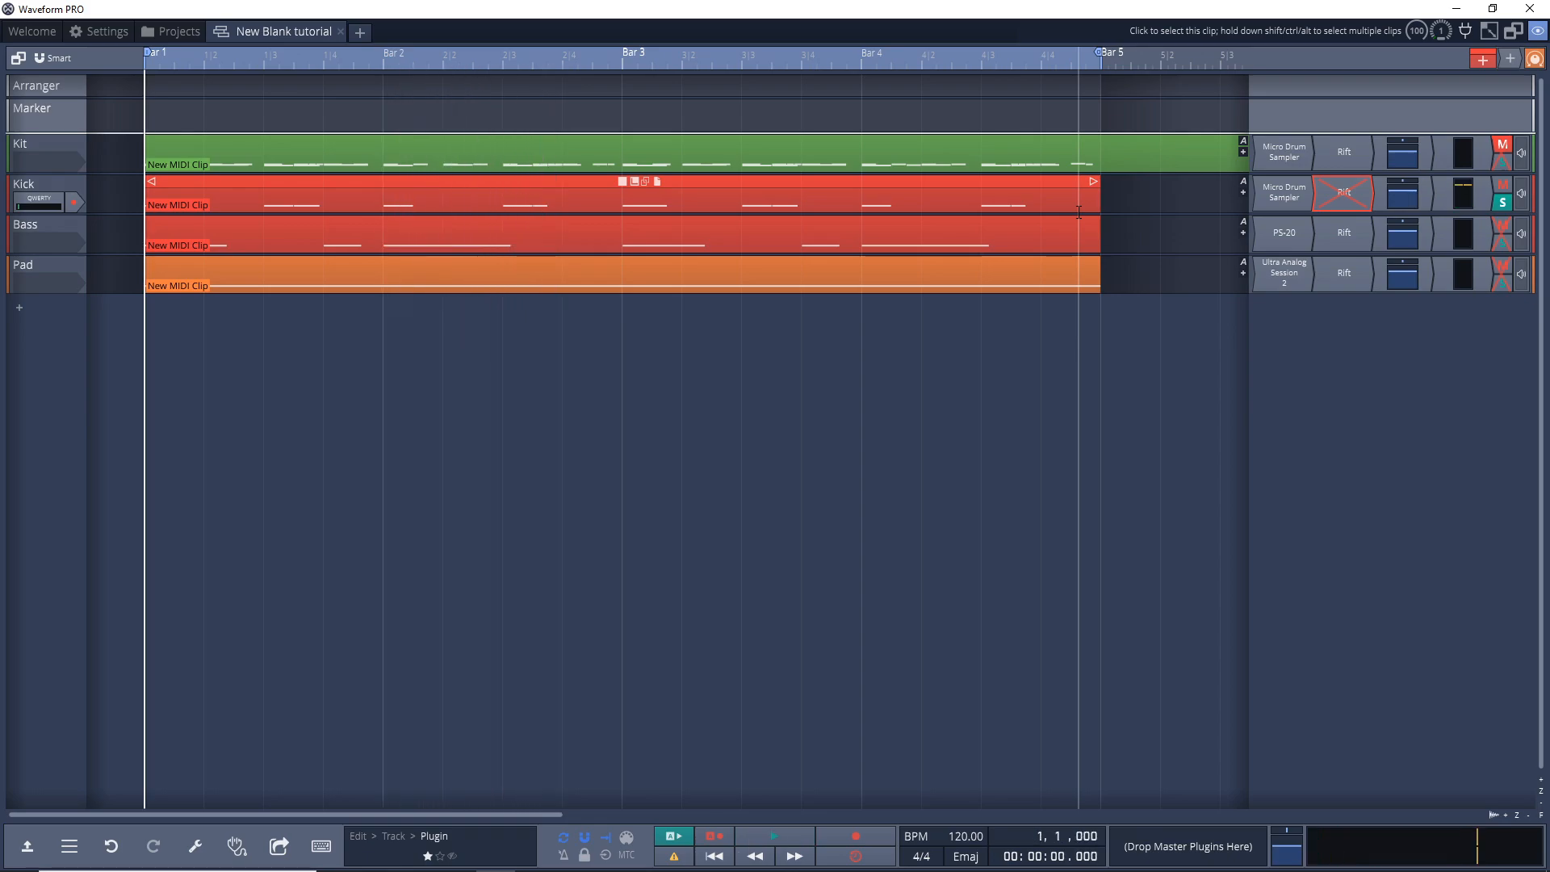
{"action": "right_click", "coordinate": [1344, 196]}
{"action": "left_click", "coordinate": [1353, 227]}
Step: Audition the Decelerate preset on the kick loop while adjusting Negative Shape to about 0.83
{"action": "key", "text": "space"}
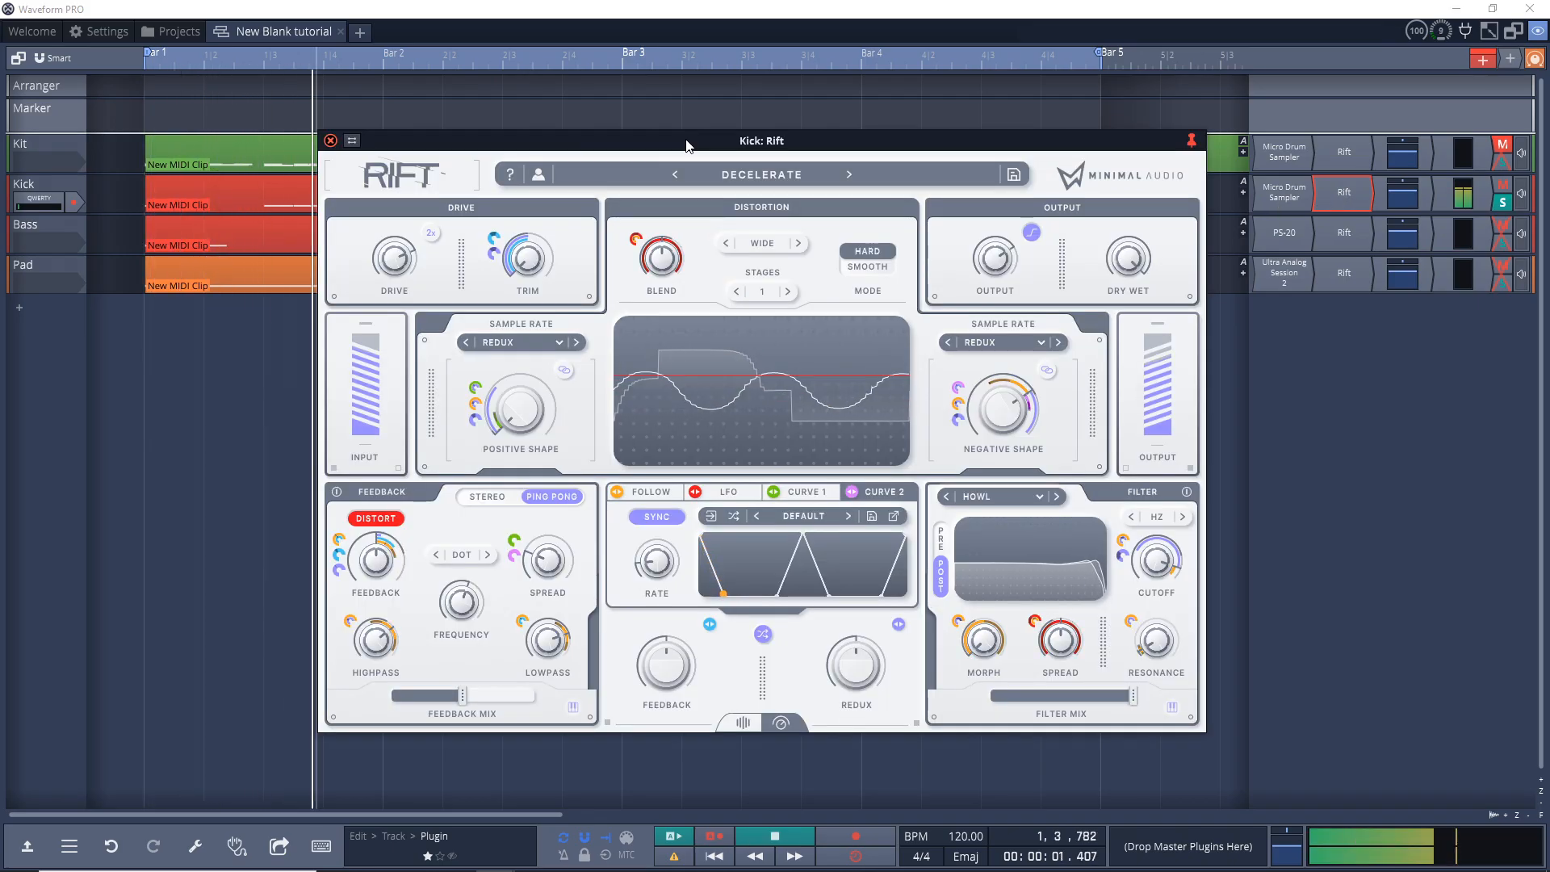
{"action": "mouse_move", "coordinate": [990, 408]}
{"action": "mouse_move", "coordinate": [990, 409]}
{"action": "left_mouse_down"}
{"action": "mouse_move", "coordinate": [988, 381]}
{"action": "mouse_move", "coordinate": [982, 515]}
{"action": "mouse_move", "coordinate": [985, 410]}
{"action": "left_mouse_up"}
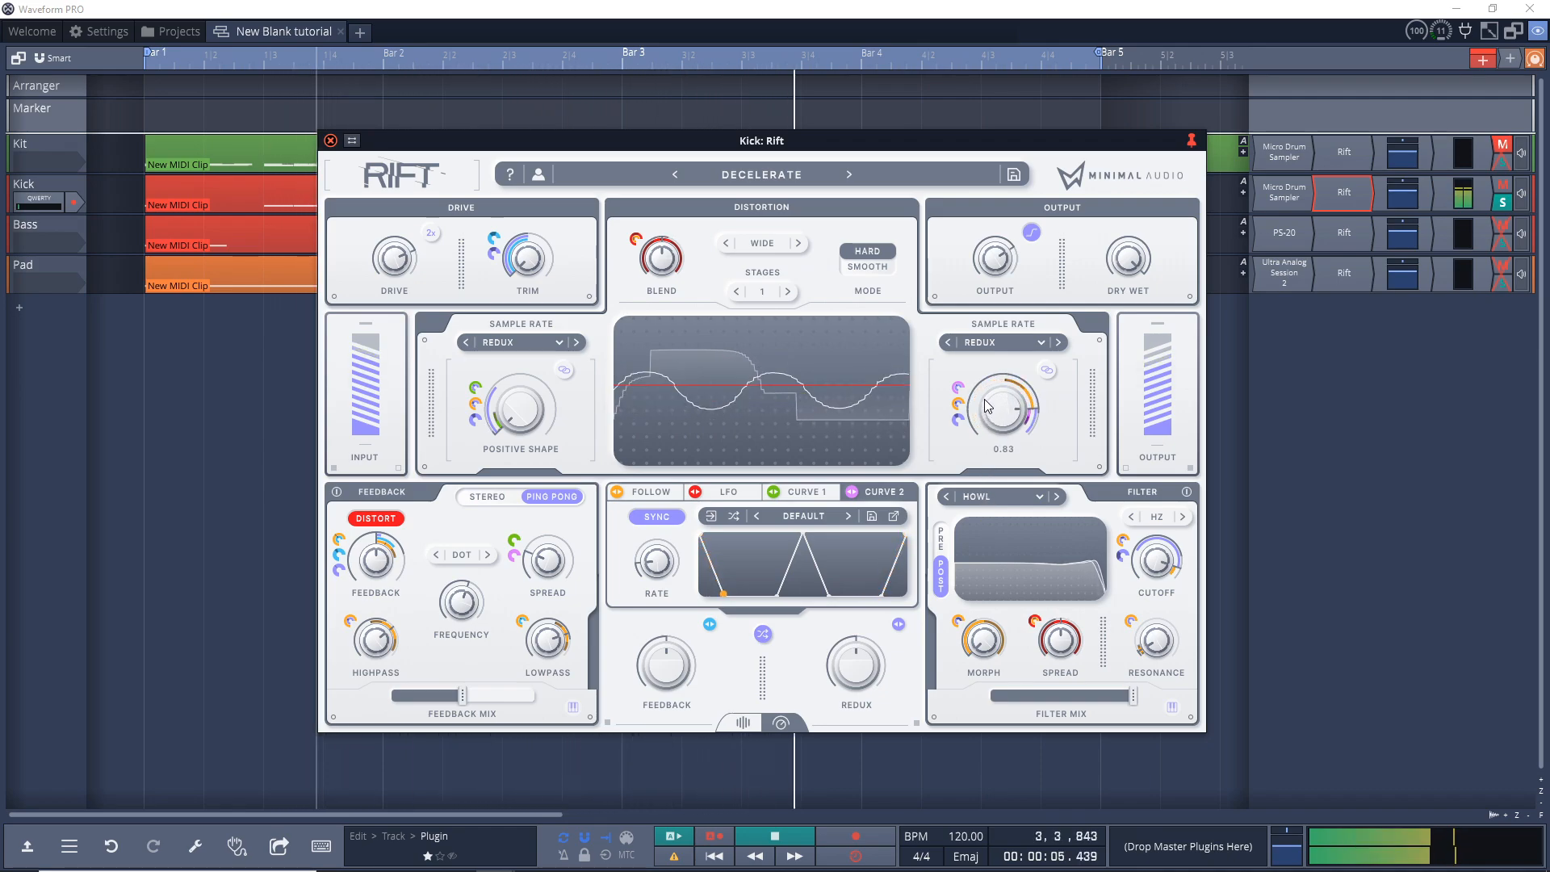
{"action": "key", "text": "space"}
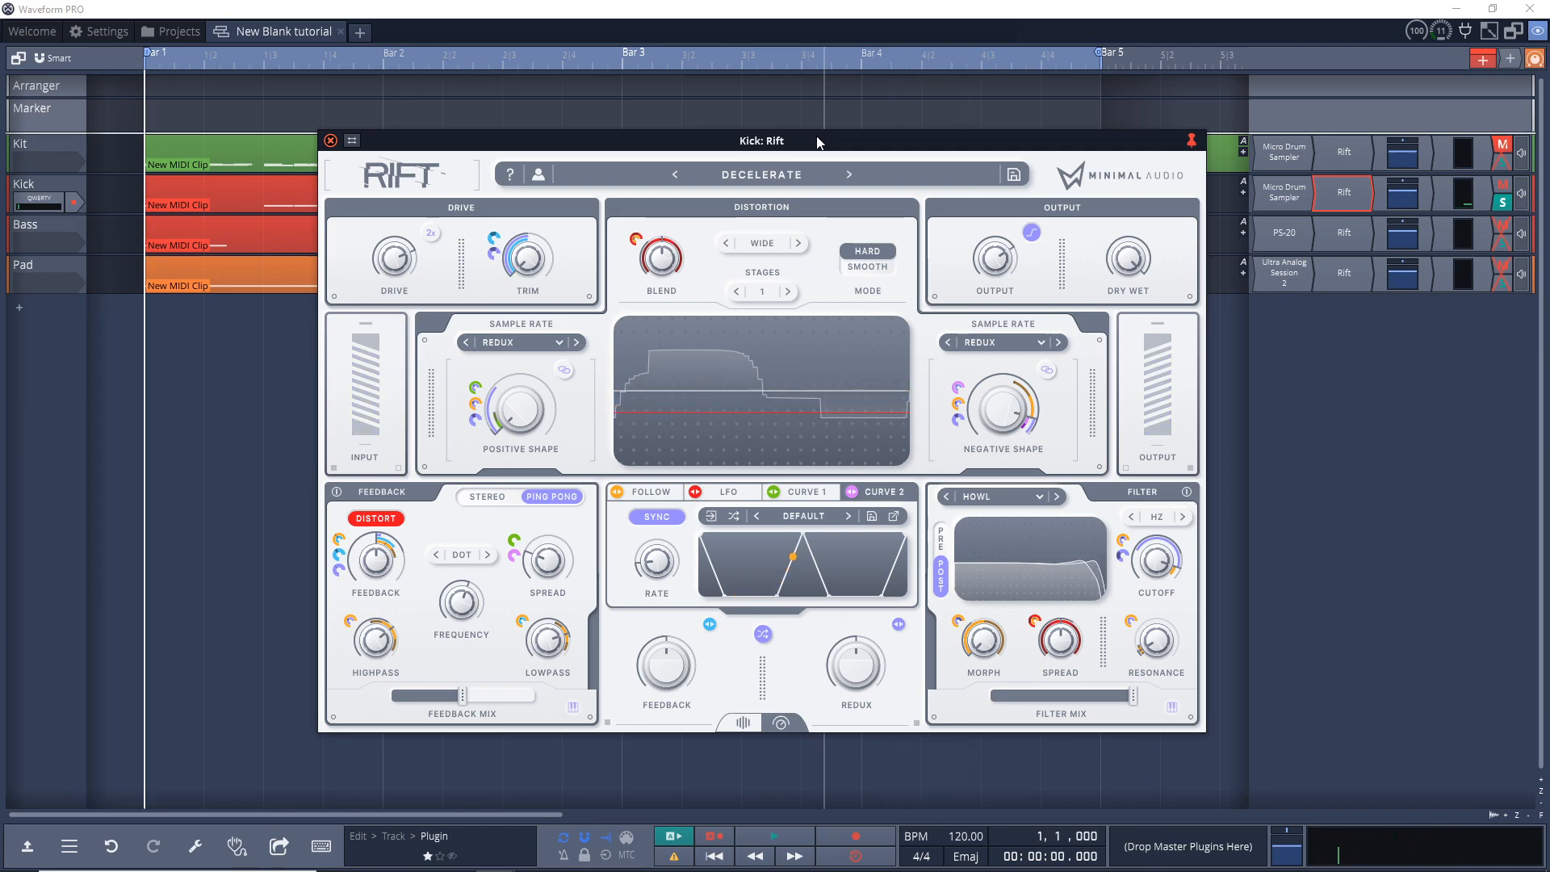
Step: Load the next preset, Fly High, on the kick and raise its Negative Shape while the loop plays
{"action": "left_click", "coordinate": [849, 172]}
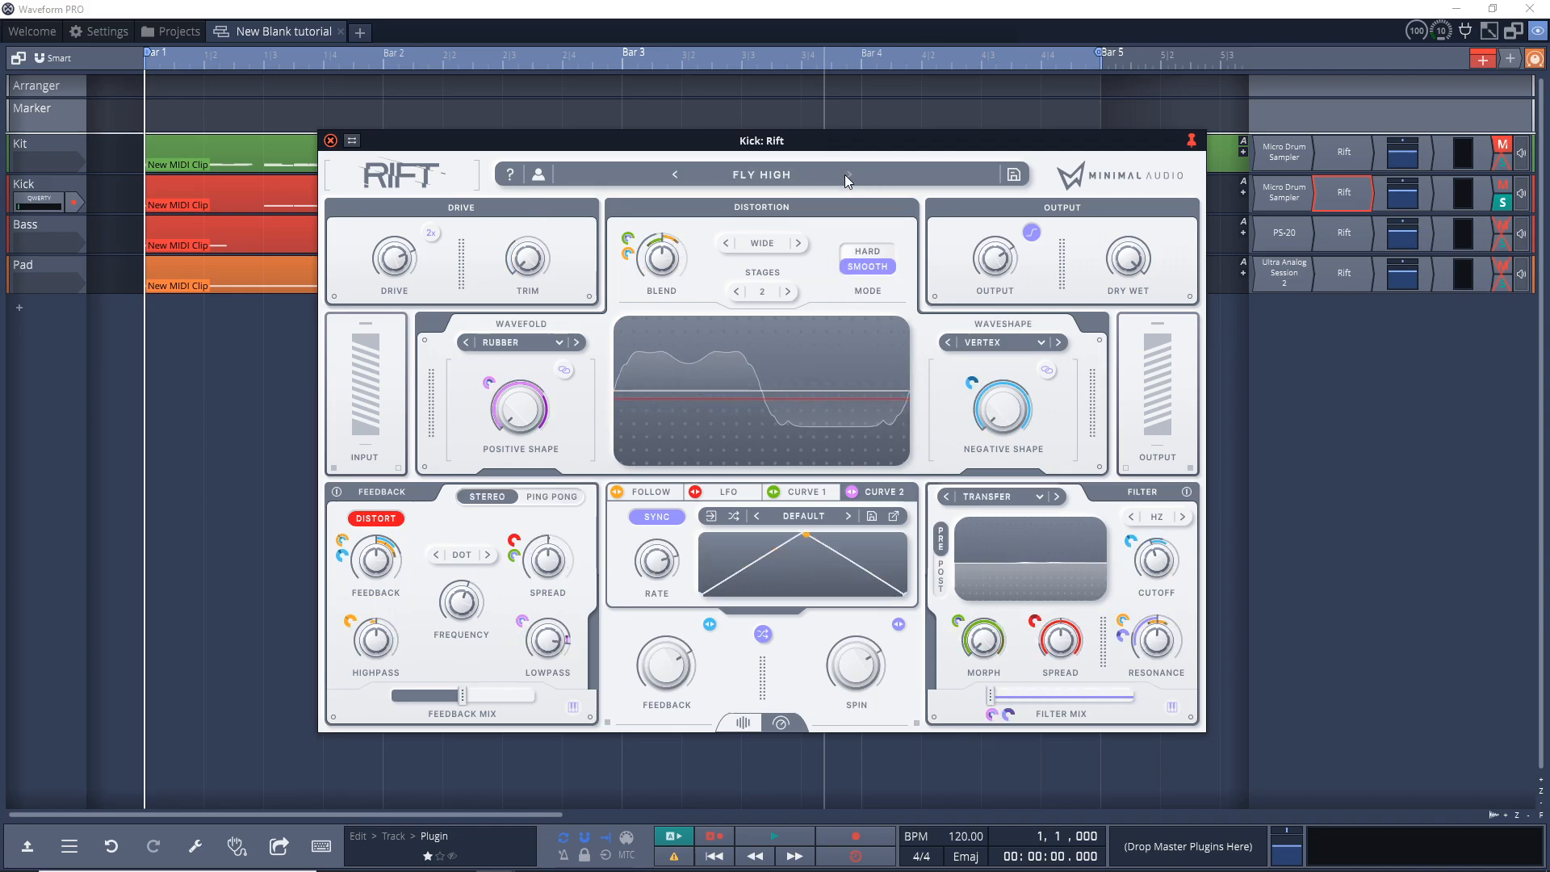
{"action": "key", "text": "space"}
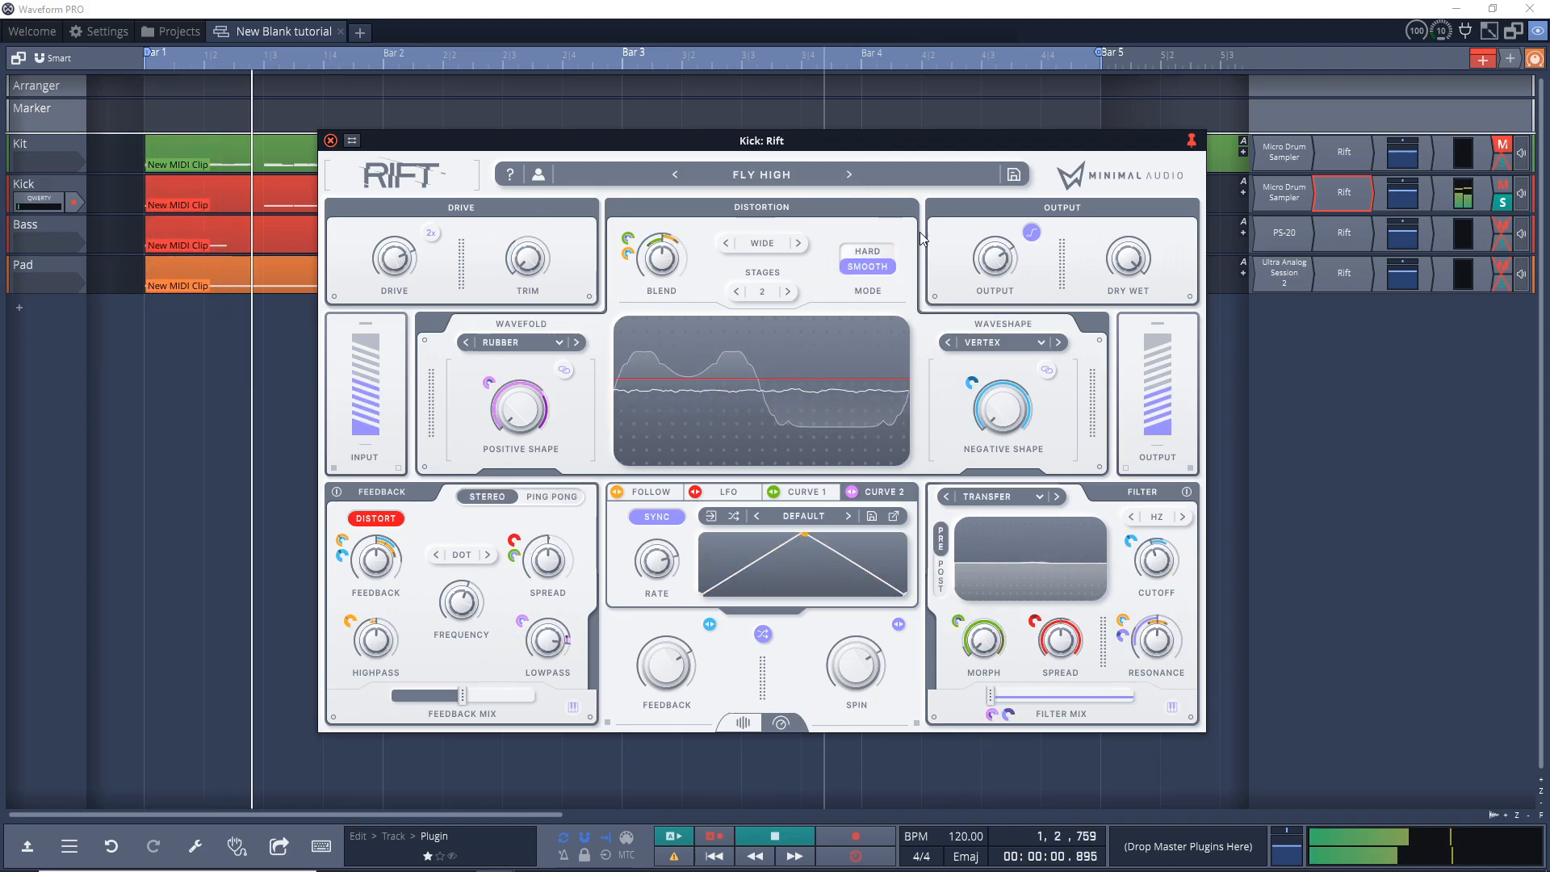
{"action": "left_click_drag", "start_coordinate": [984, 419], "coordinate": [980, 313]}
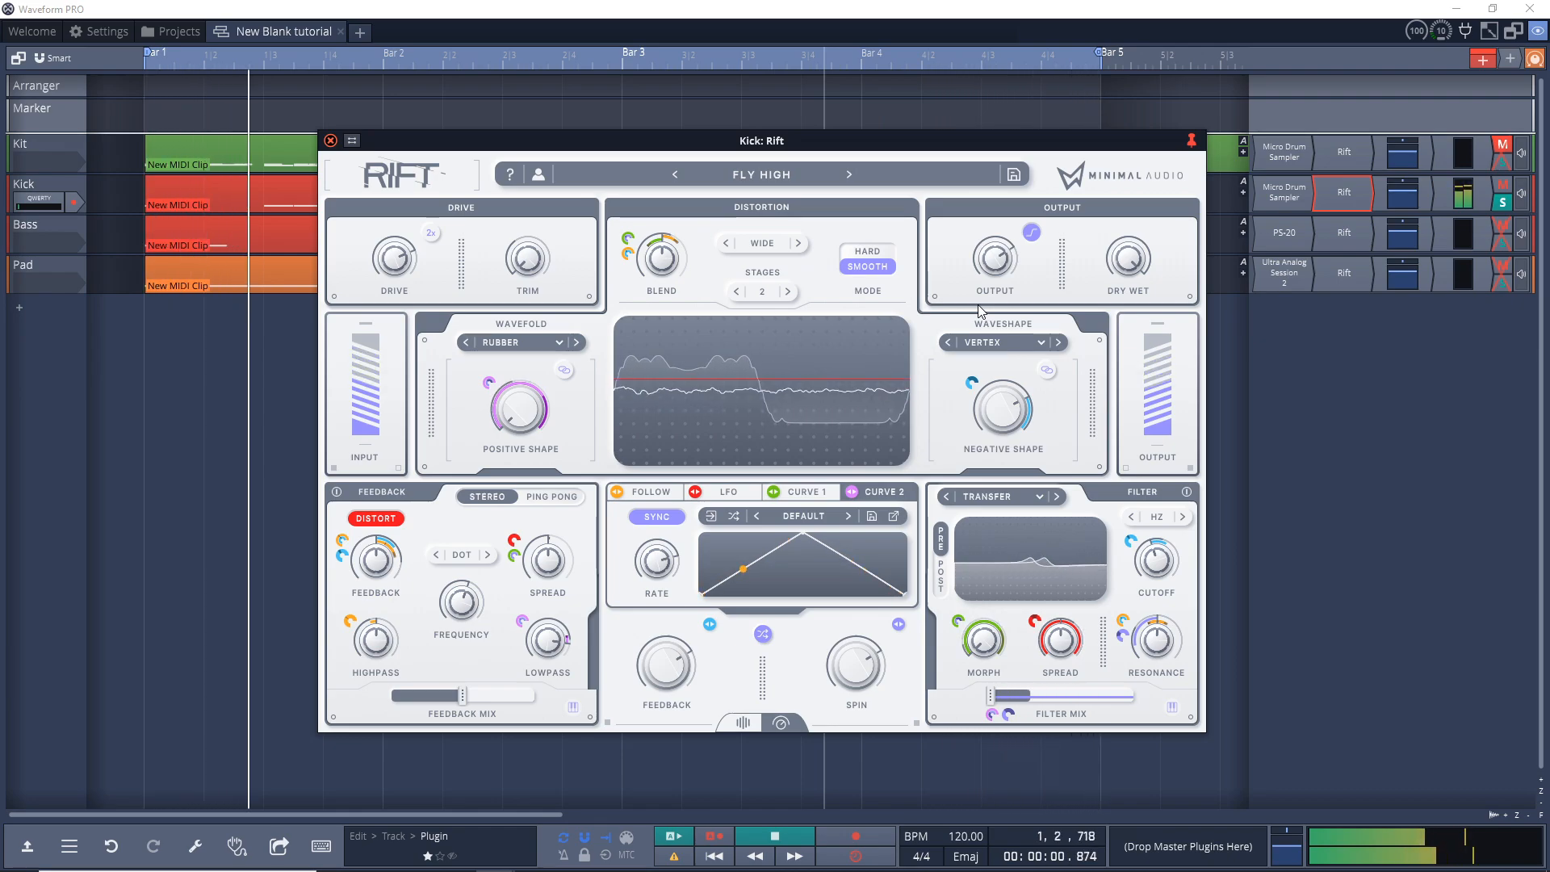
{"action": "key", "text": "space"}
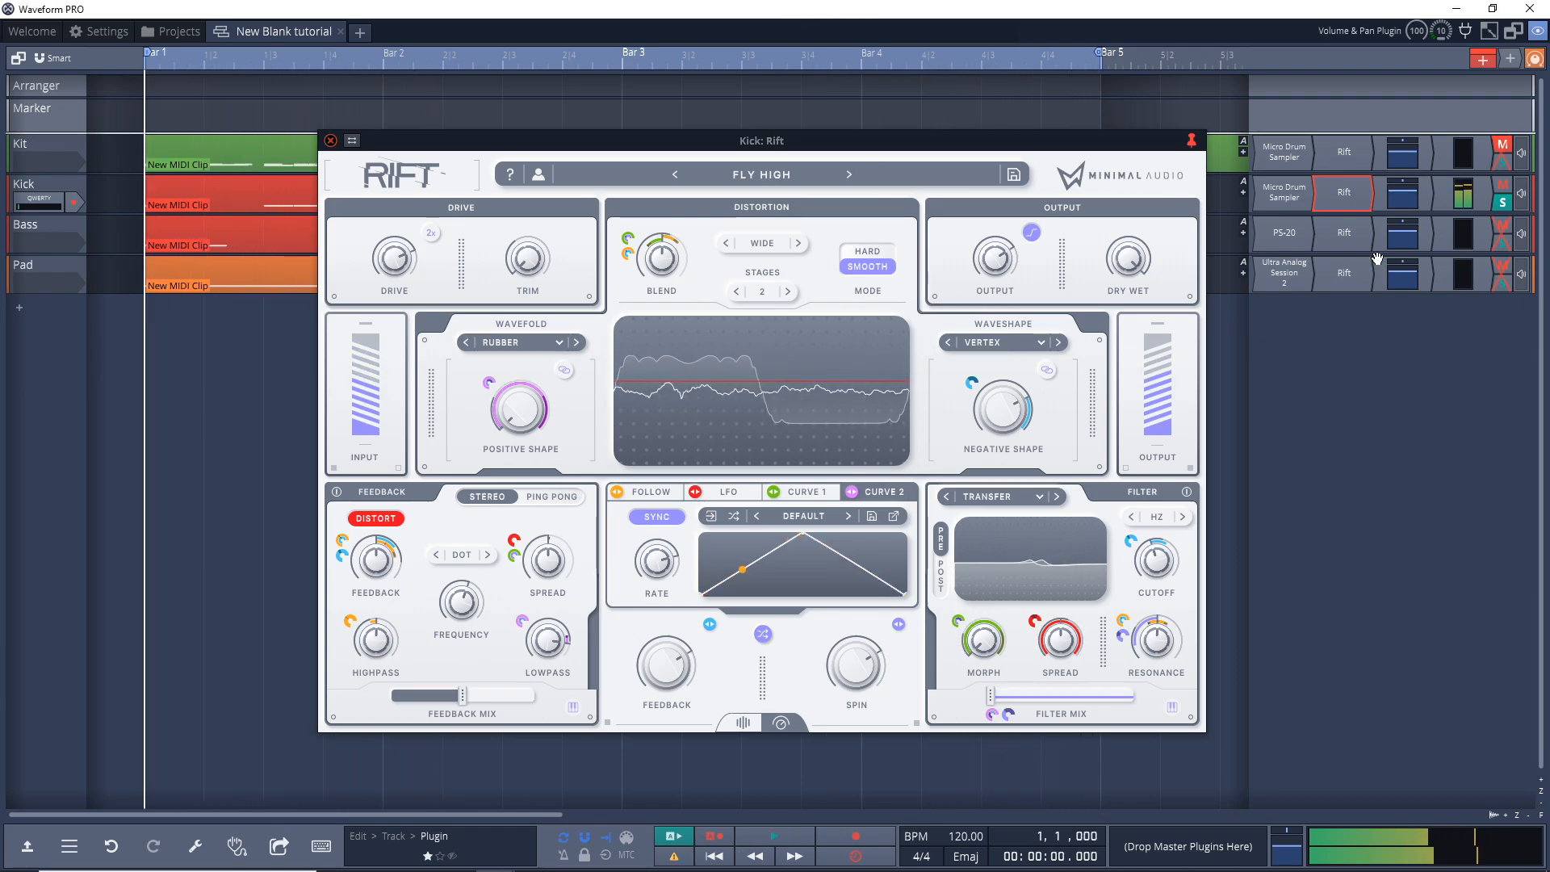
Step: Disable Rift on the Kick track and play the unprocessed kick loop for comparison
{"action": "right_click", "coordinate": [1345, 199]}
{"action": "left_click", "coordinate": [1343, 224]}
{"action": "key", "text": "space"}
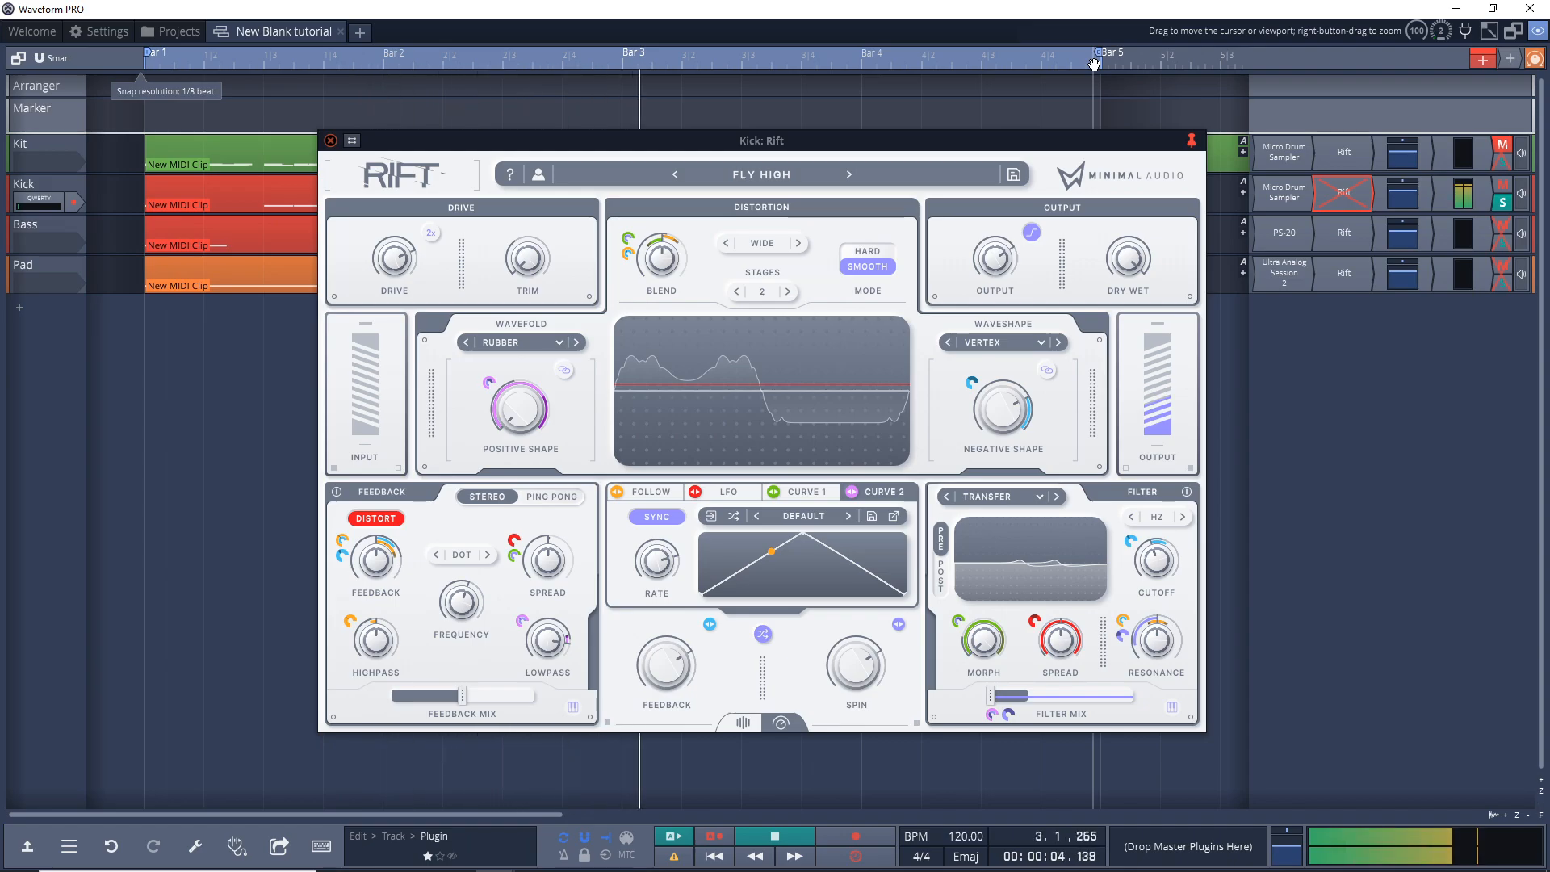
{"action": "key", "text": "space"}
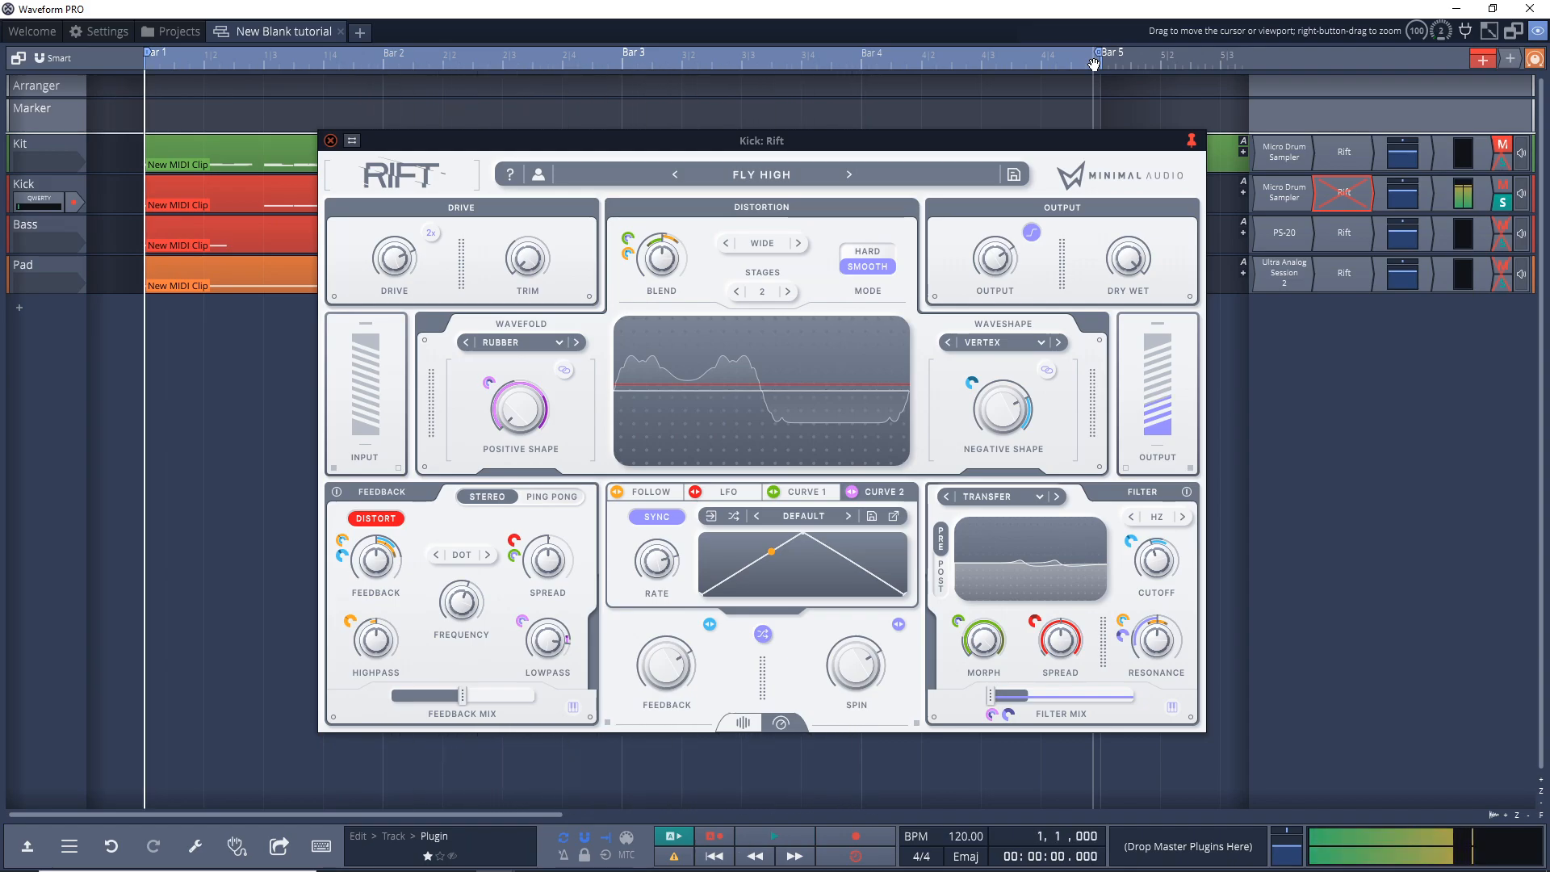
Step: Re-enable Rift on the Kick track and sweep Fly High's Negative Shape to 1.00 while the loop plays
{"action": "right_click", "coordinate": [1345, 192]}
{"action": "left_click", "coordinate": [1354, 224]}
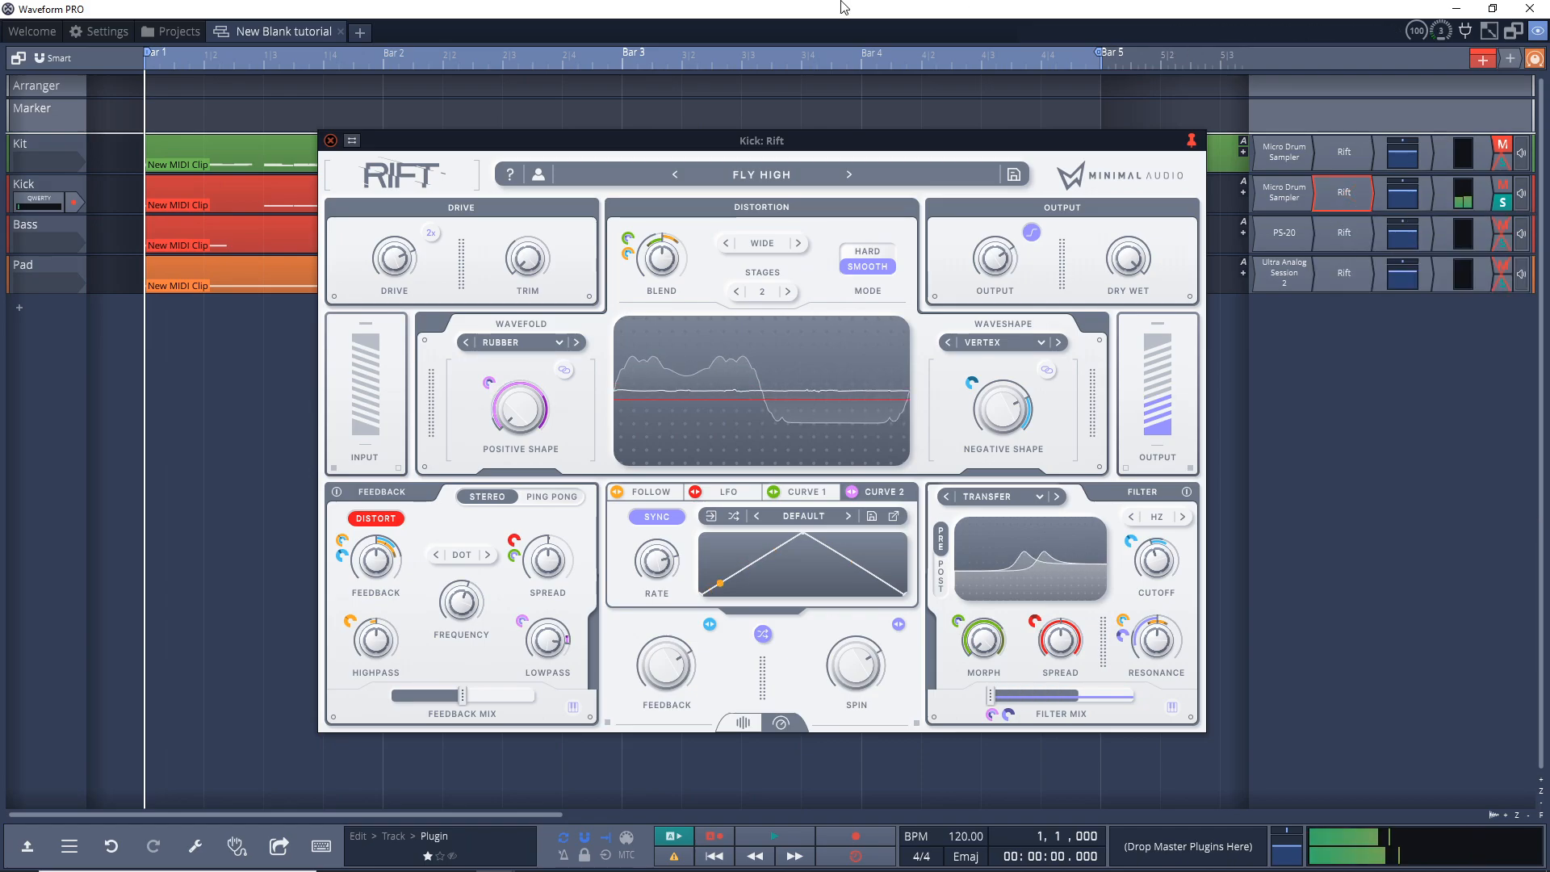
{"action": "key", "text": "space"}
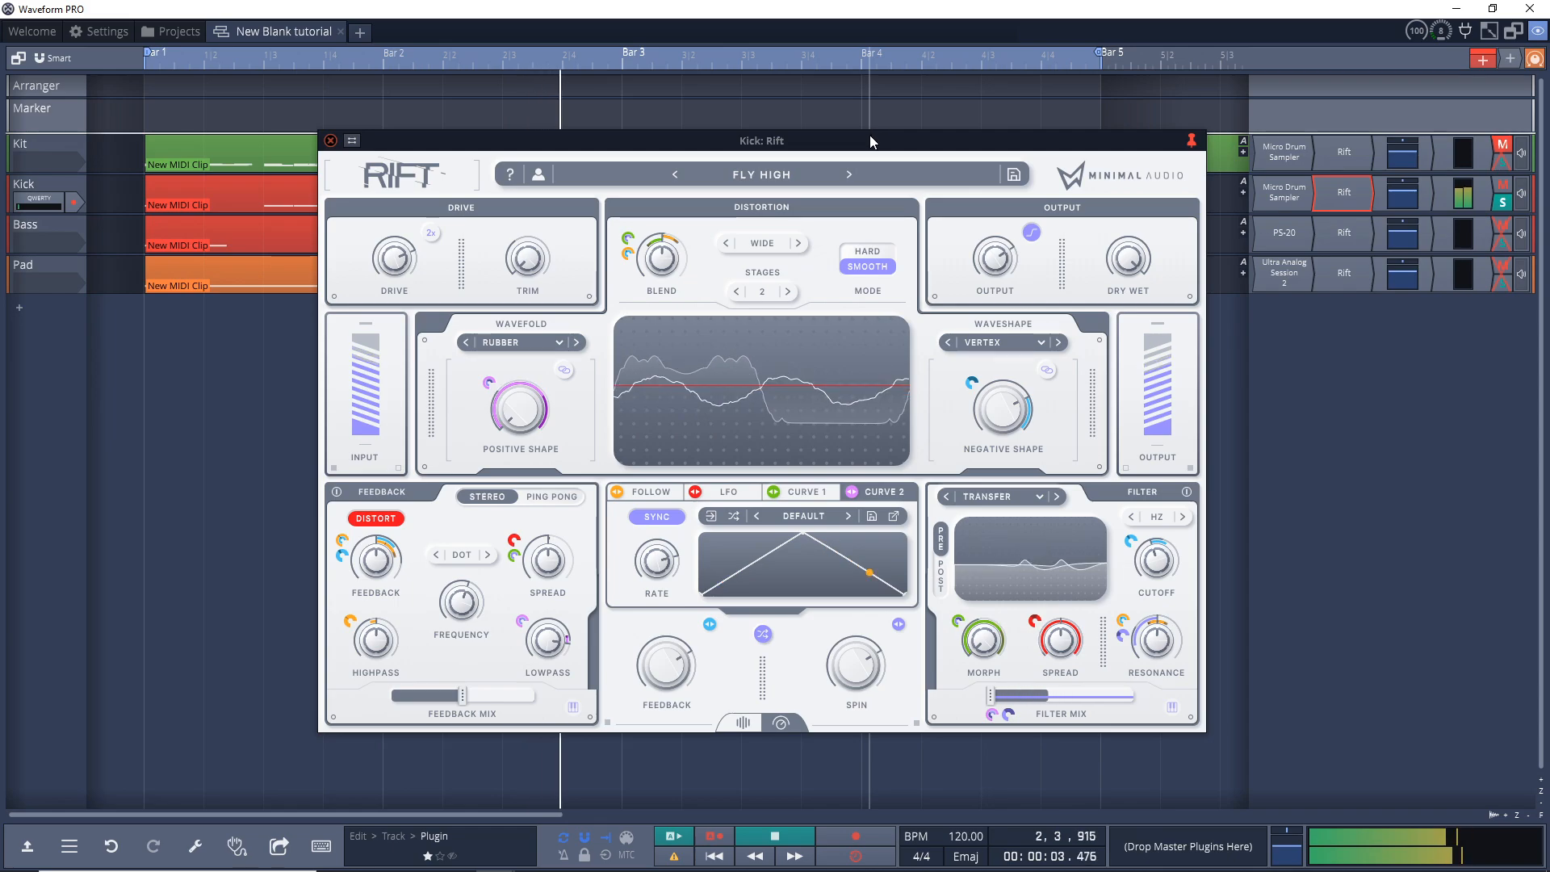
{"action": "left_click_drag", "start_coordinate": [1002, 407], "coordinate": [1005, 470]}
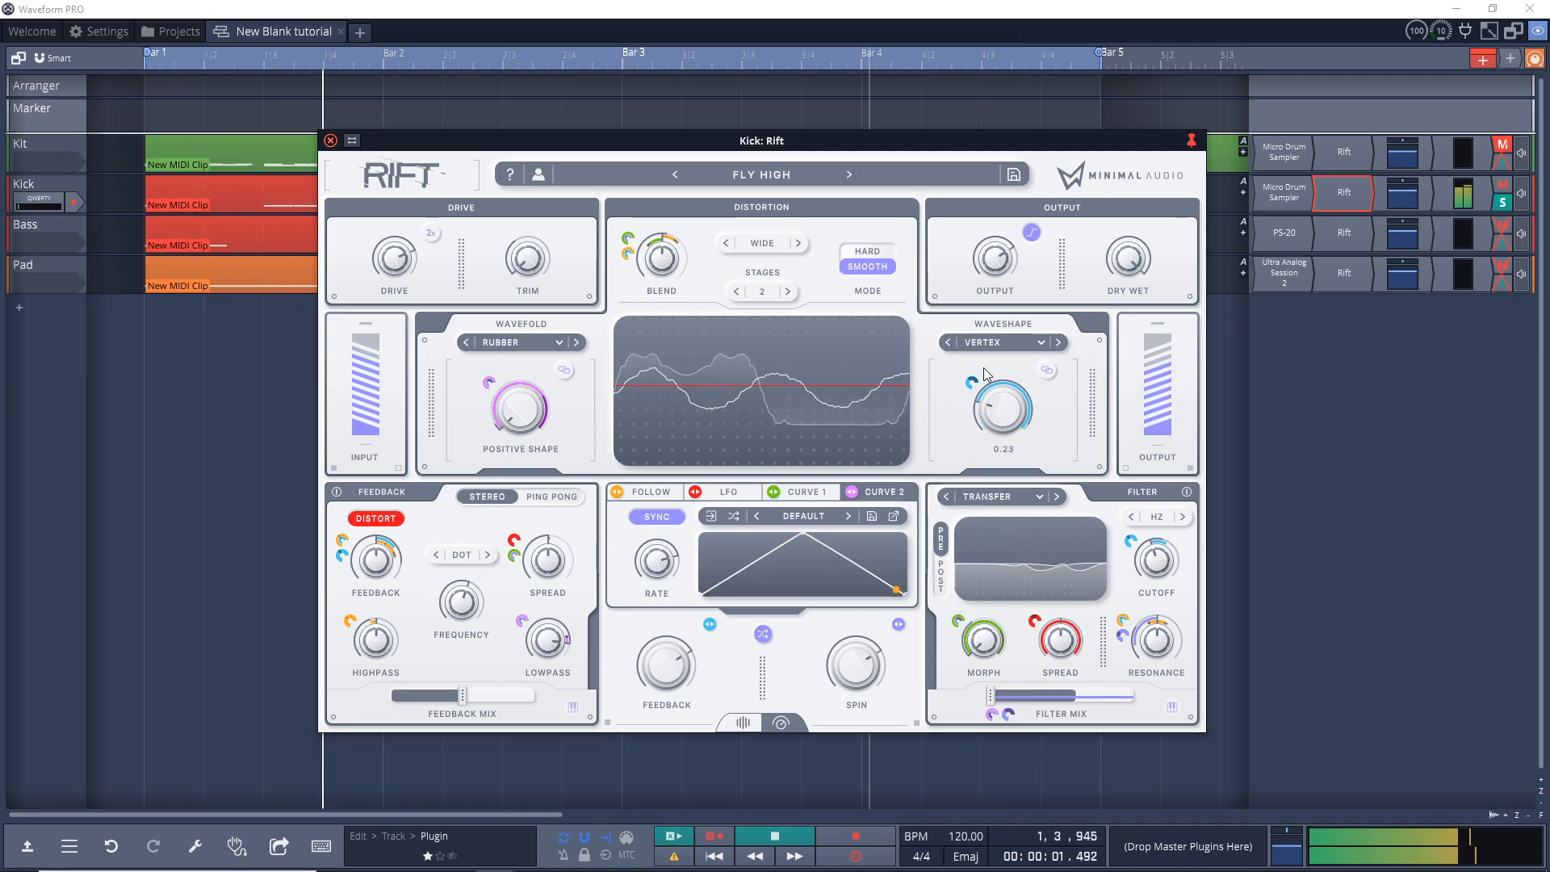
{"action": "key", "text": "space"}
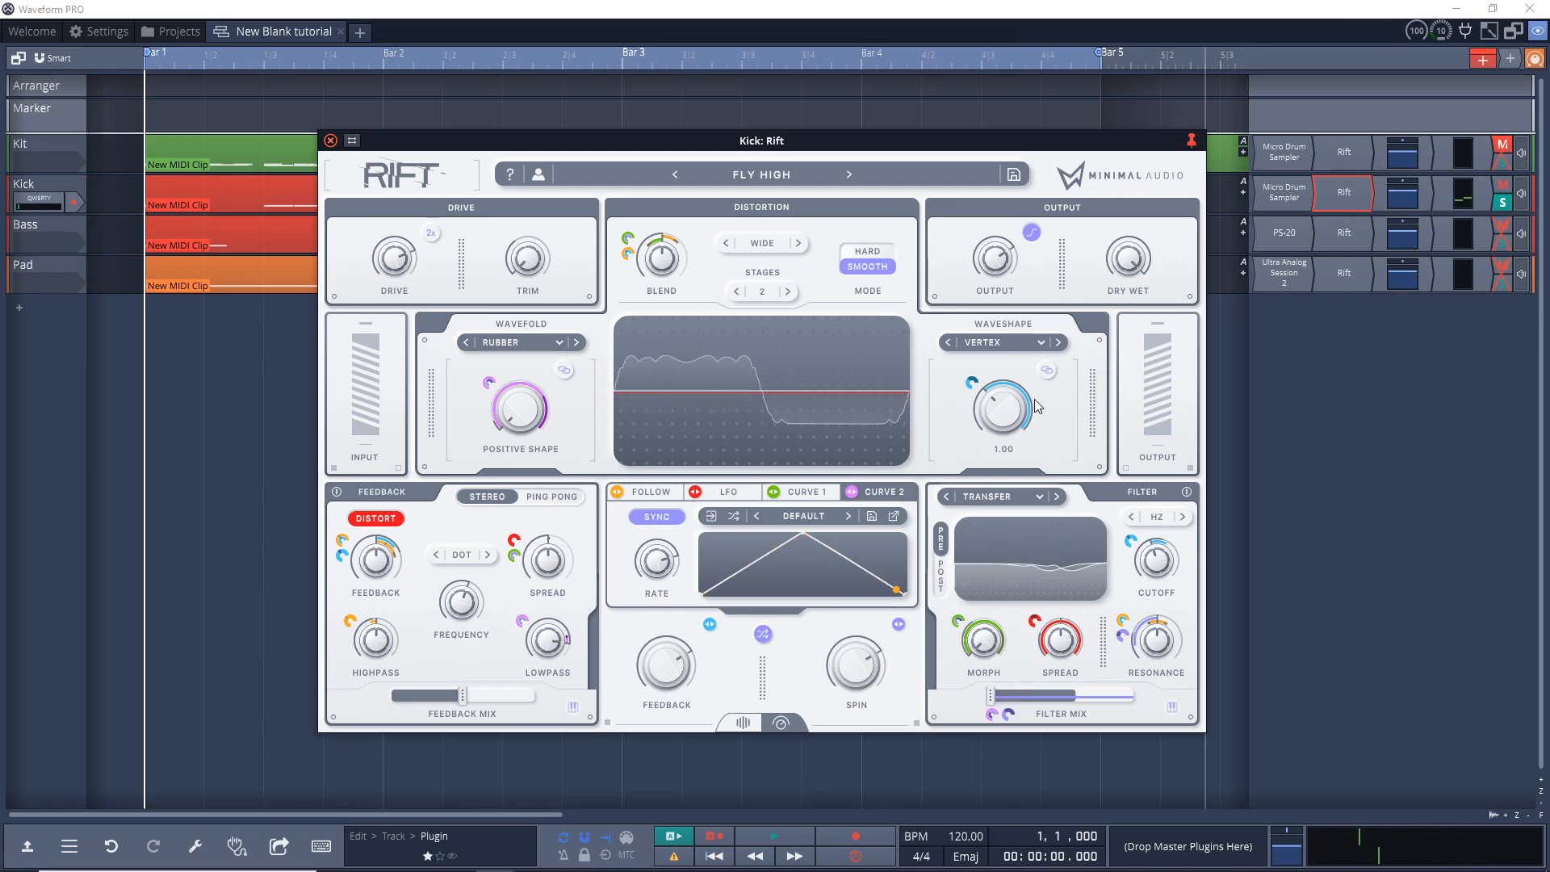
Step: Load the next preset, Liquid Heaven, on the kick and raise its Negative Shape while the loop plays
{"action": "left_click", "coordinate": [848, 175]}
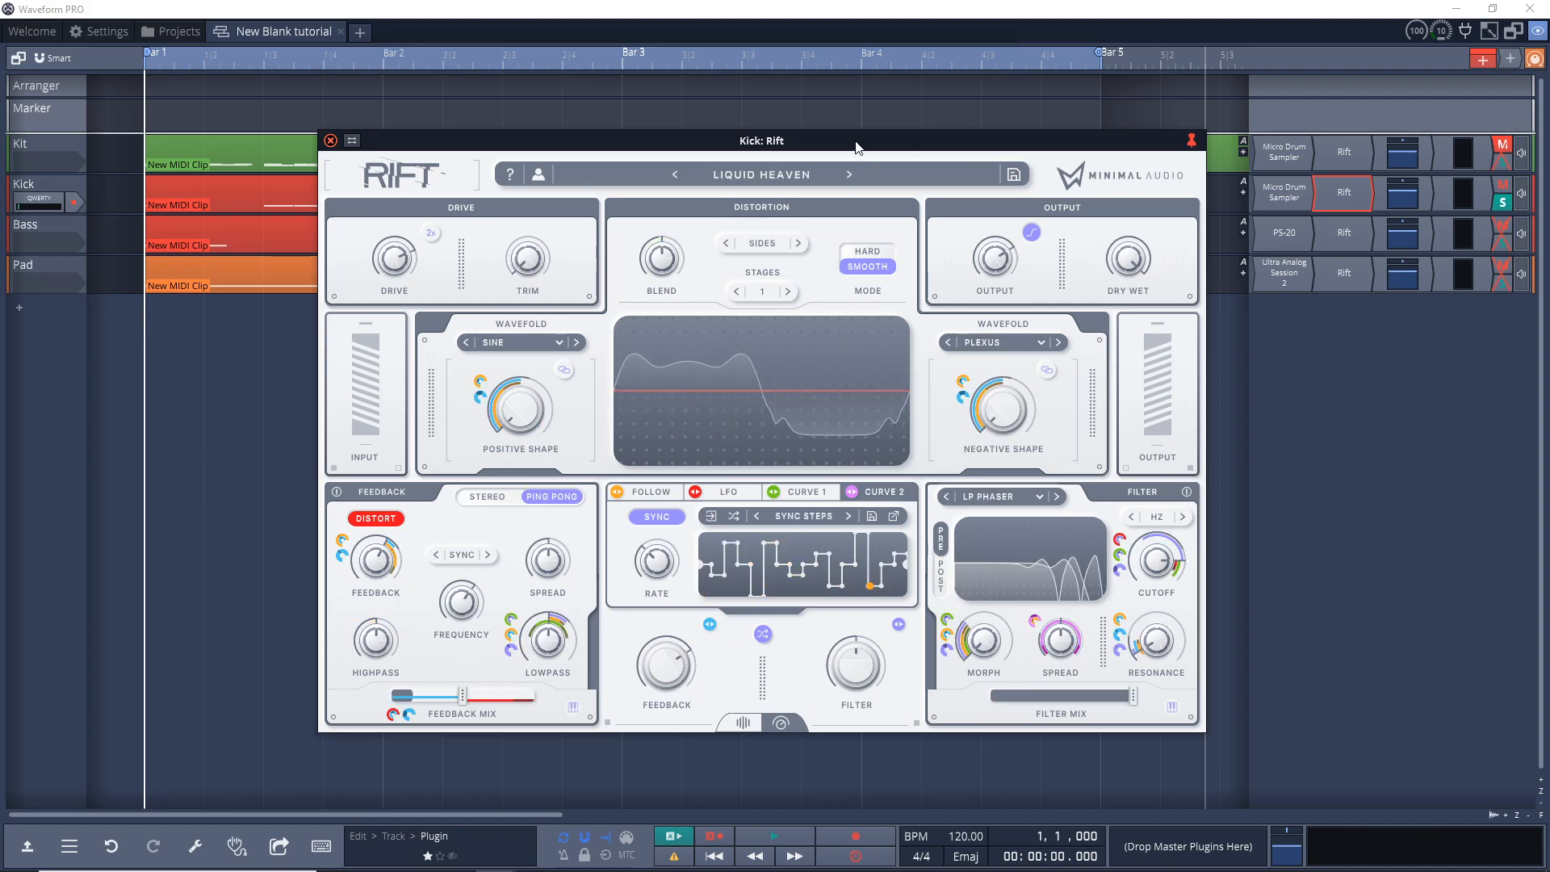
{"action": "key", "text": "space"}
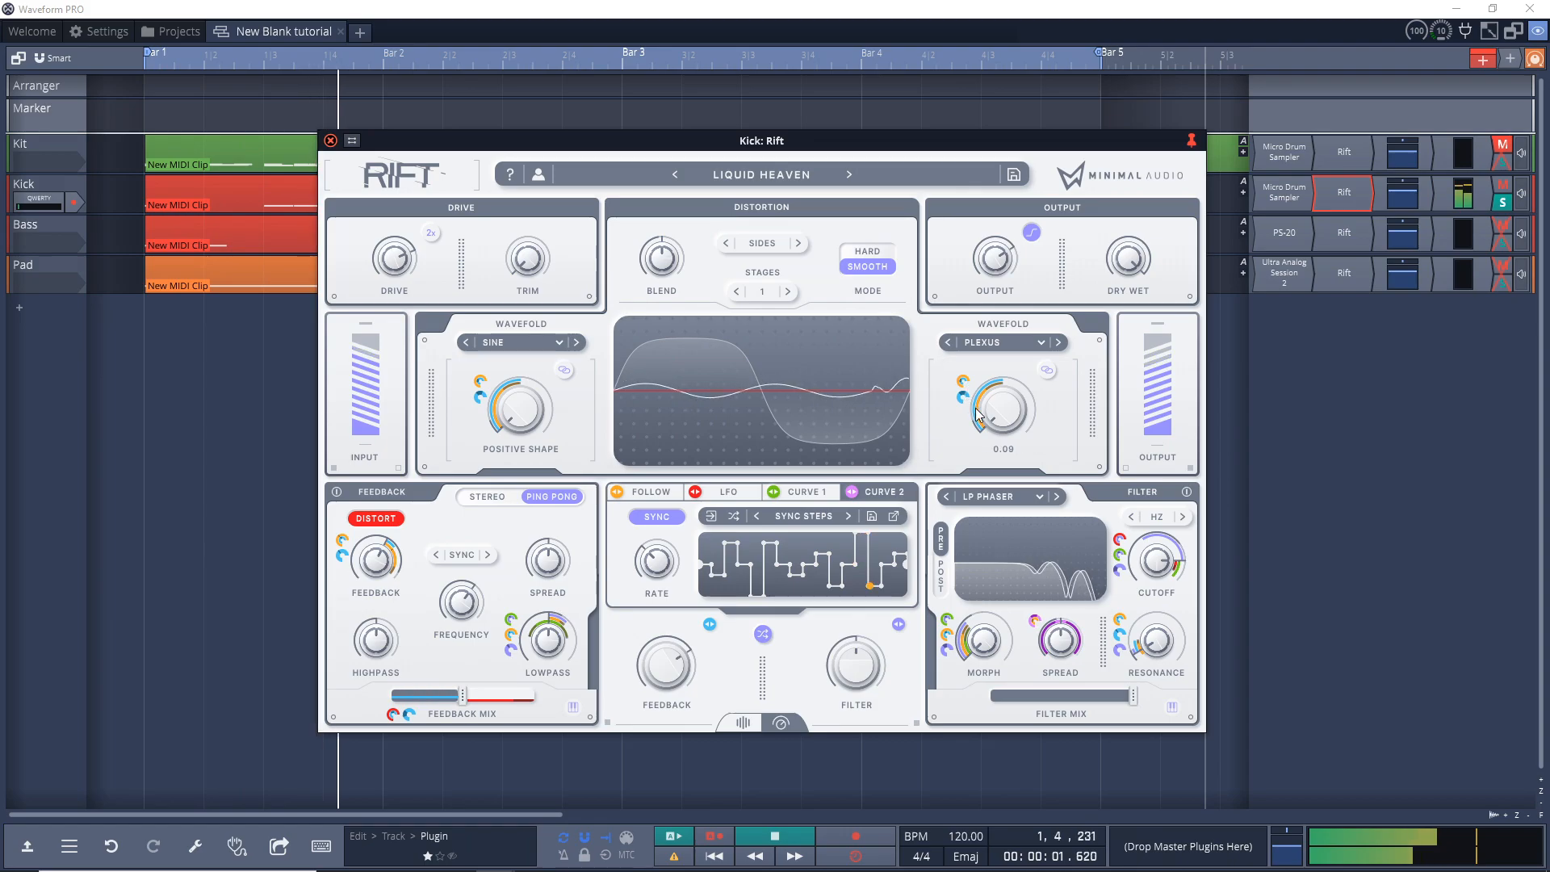
{"action": "left_click_drag", "start_coordinate": [987, 377], "coordinate": [987, 325]}
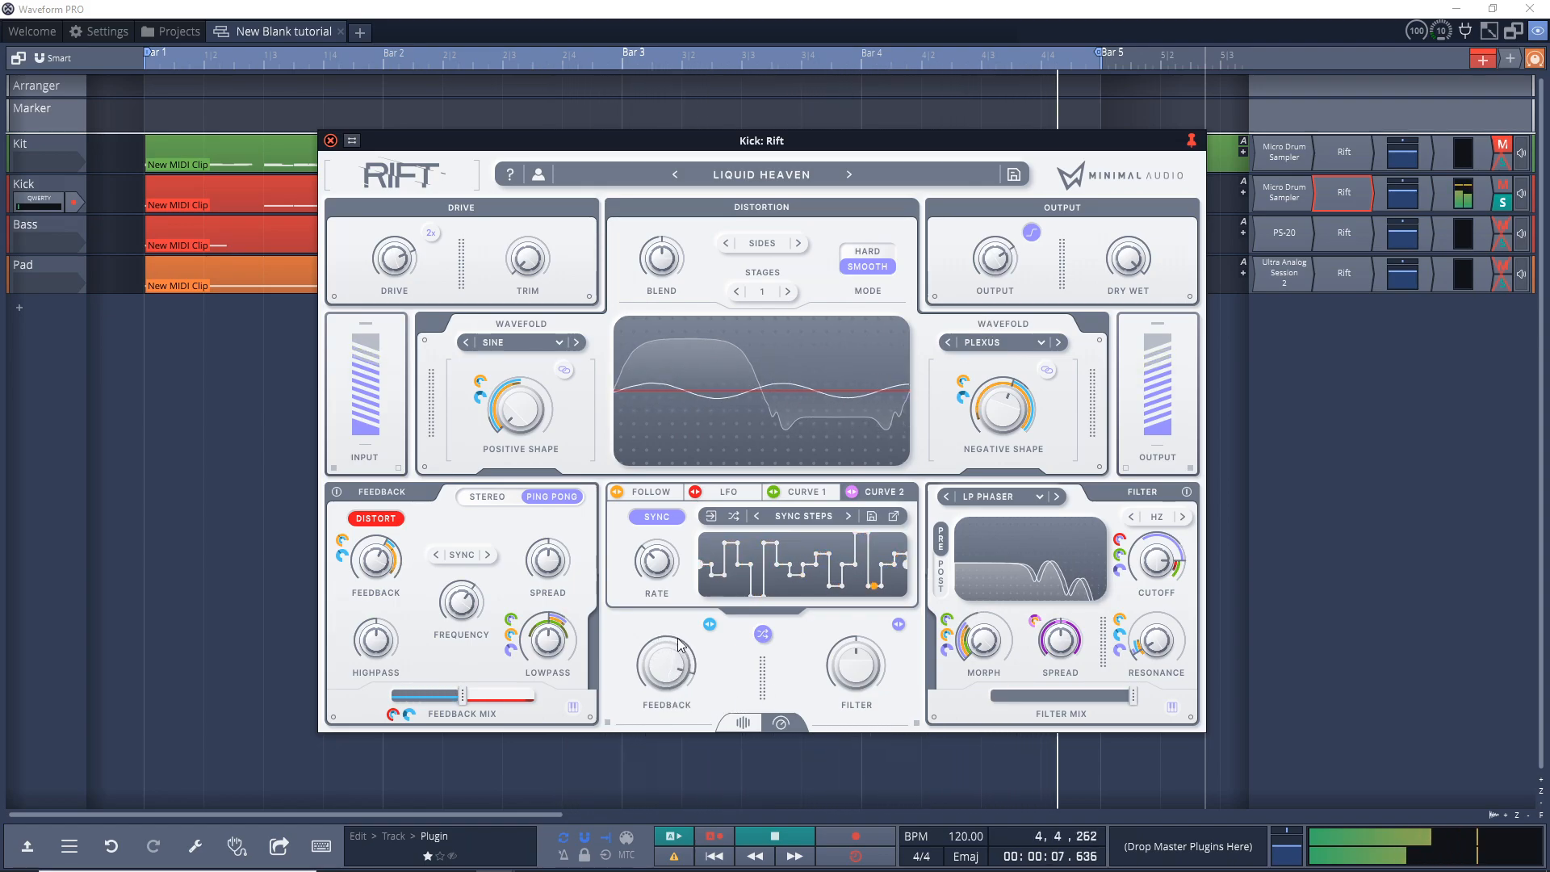
Step: Set the Curve 2 modulation rate to 1/32 and raise Negative Shape to 1.00 on the playing kick
{"action": "mouse_move", "coordinate": [661, 585]}
{"action": "left_click_drag", "start_coordinate": [660, 585], "coordinate": [658, 492]}
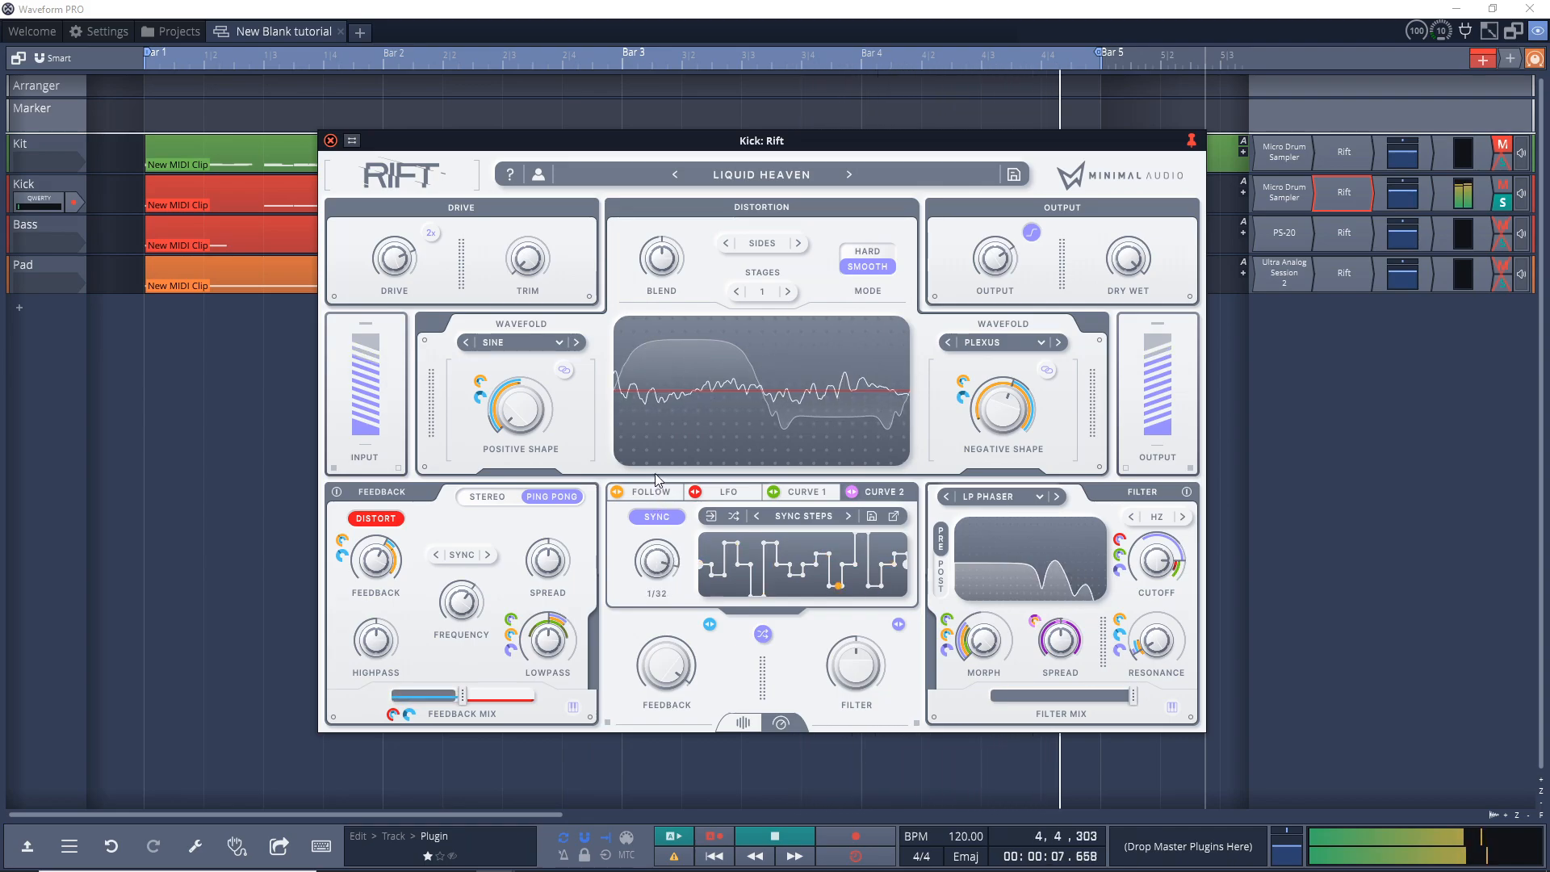
{"action": "mouse_move", "coordinate": [991, 404]}
{"action": "left_click_drag", "start_coordinate": [991, 404], "coordinate": [995, 359]}
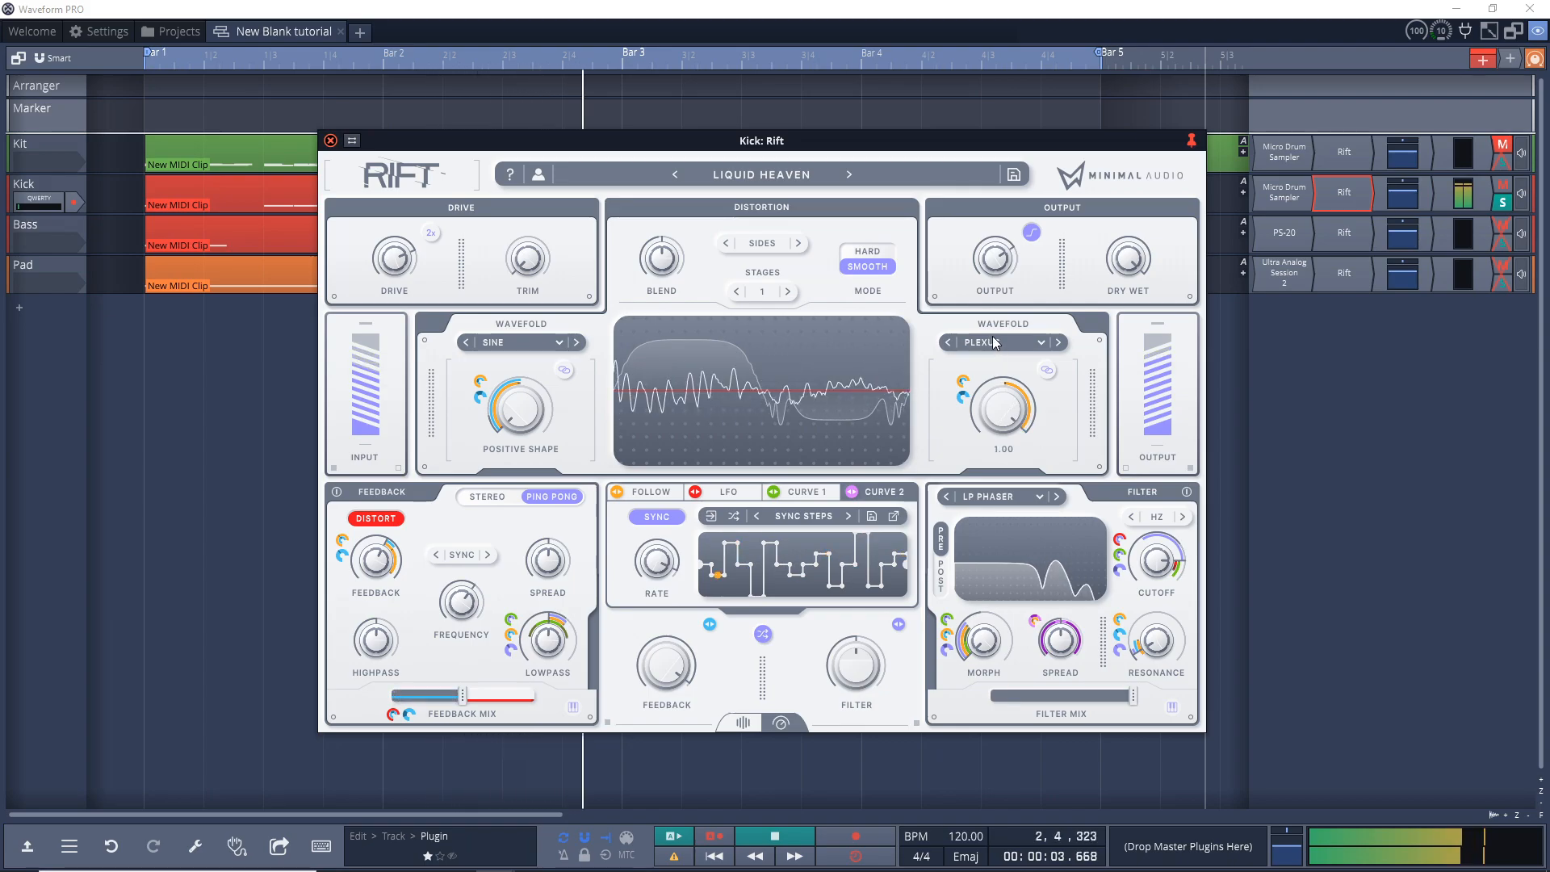
Step: Adjust the Curve 2 rate once more, show the Curve 1 and LFO modulators, and stop playback
{"action": "left_click_drag", "start_coordinate": [648, 567], "coordinate": [654, 534]}
{"action": "left_click", "coordinate": [803, 493]}
{"action": "left_click", "coordinate": [728, 492]}
{"action": "key", "text": "space"}
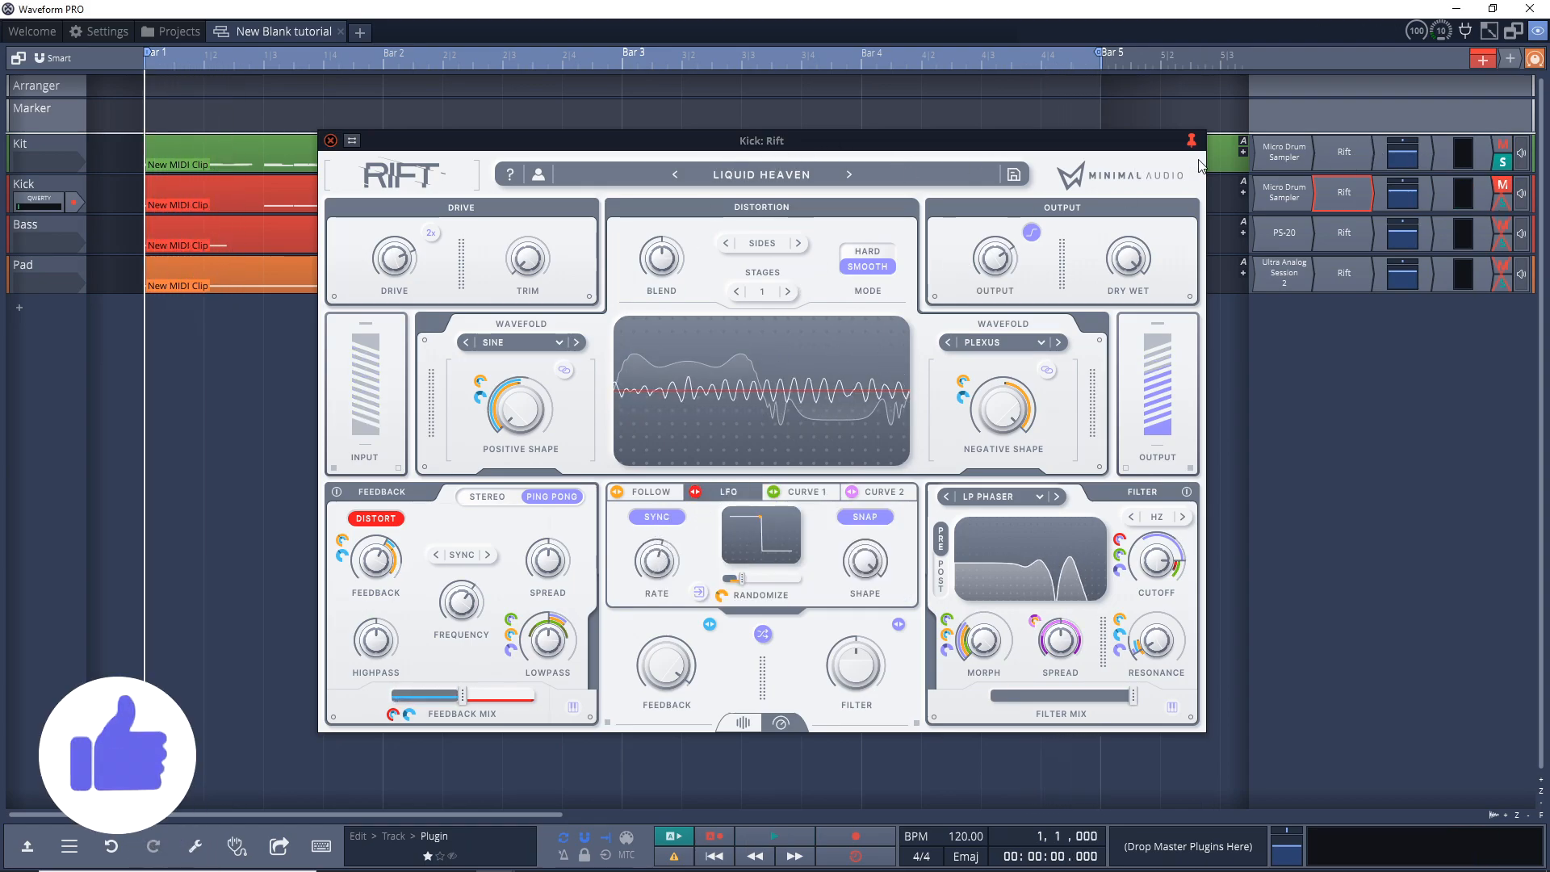
Step: Disable Rift on the Kit track and play the soloed, unprocessed drum loop
{"action": "right_click", "coordinate": [1346, 150]}
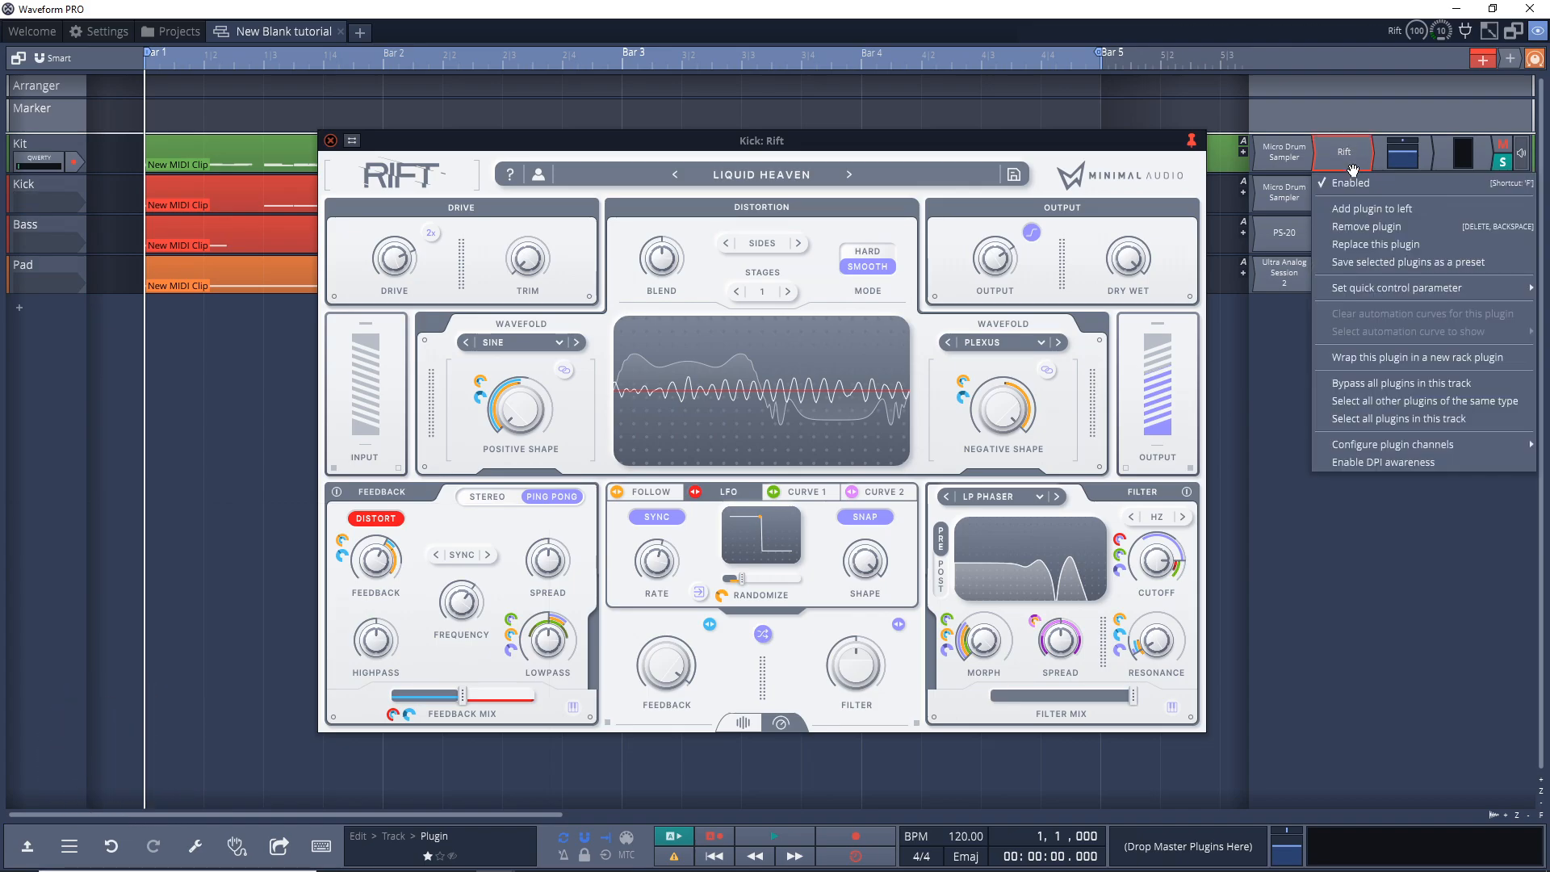
{"action": "left_click", "coordinate": [1313, 193]}
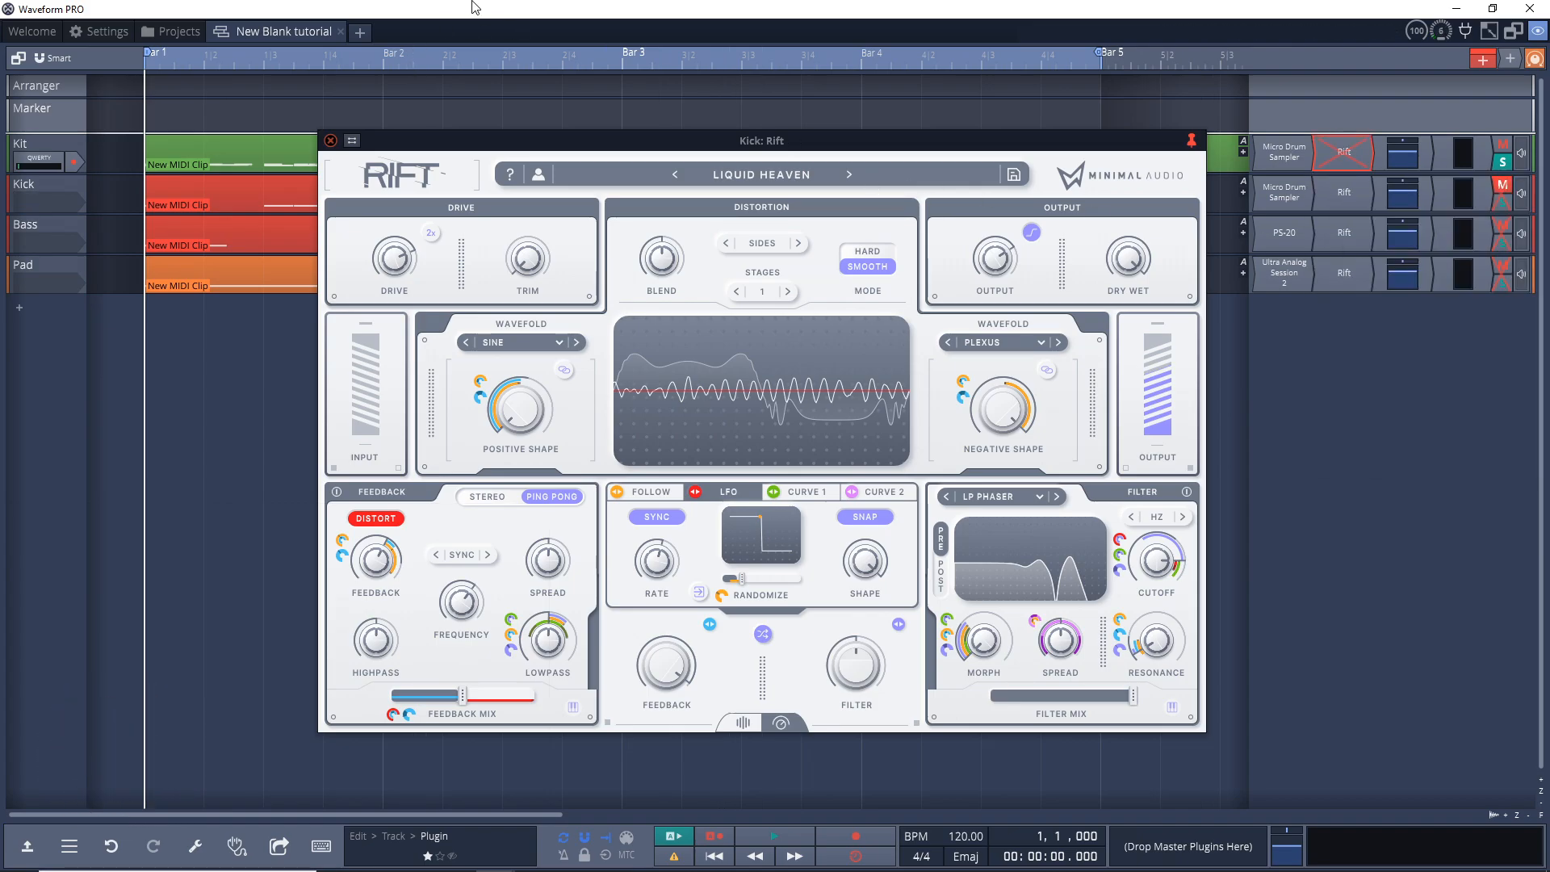
{"action": "key", "text": "space"}
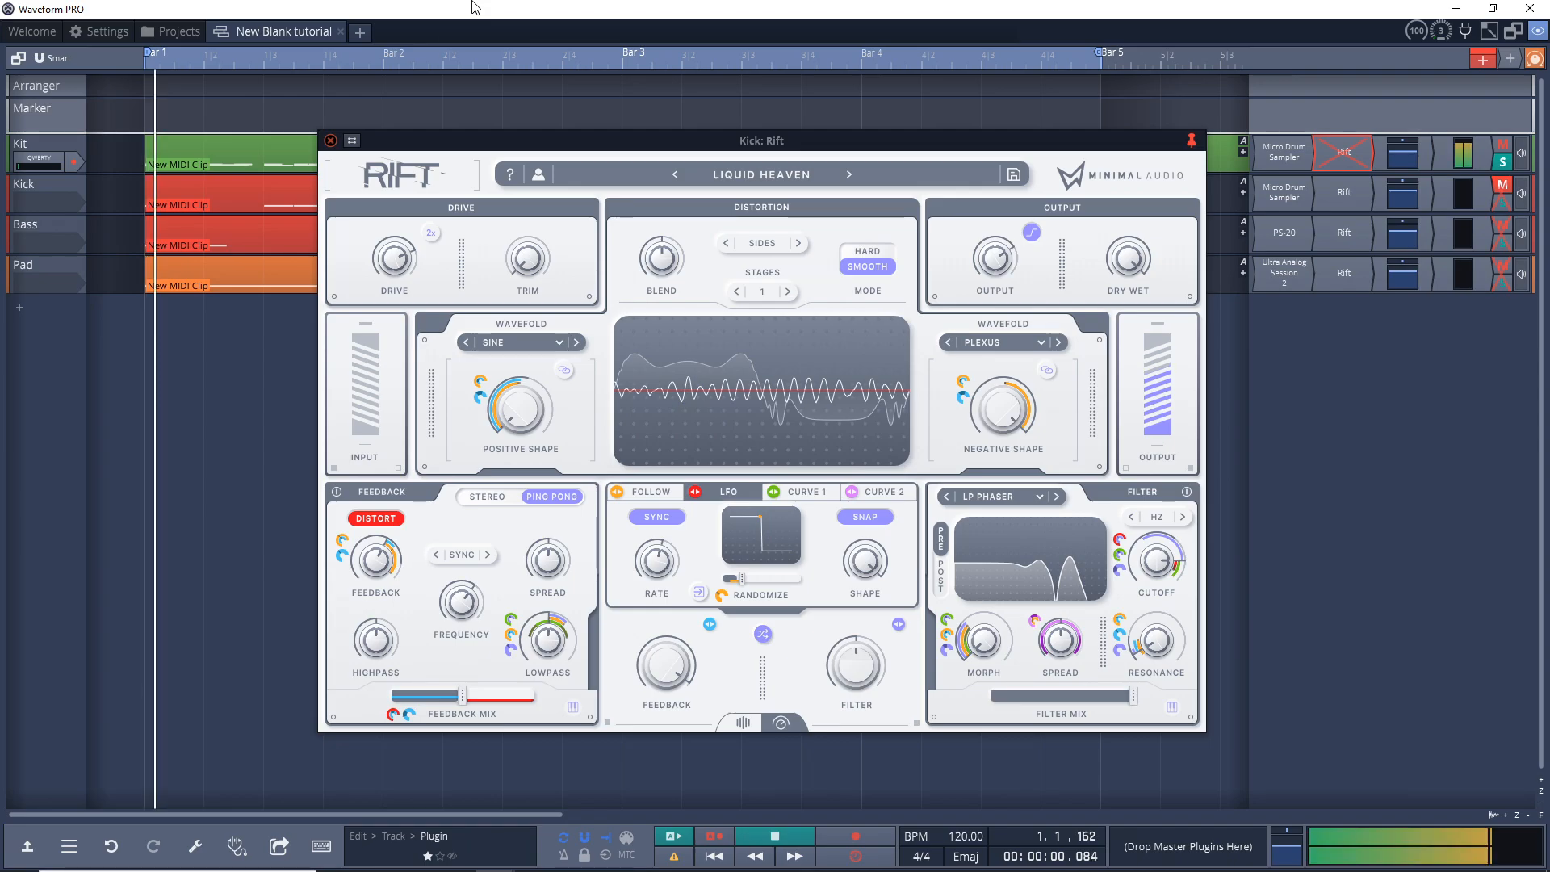
Step: Close the Rift window and view the Kit track's Micro Drum Sampler during playback before stopping the loop
{"action": "left_click", "coordinate": [1246, 197]}
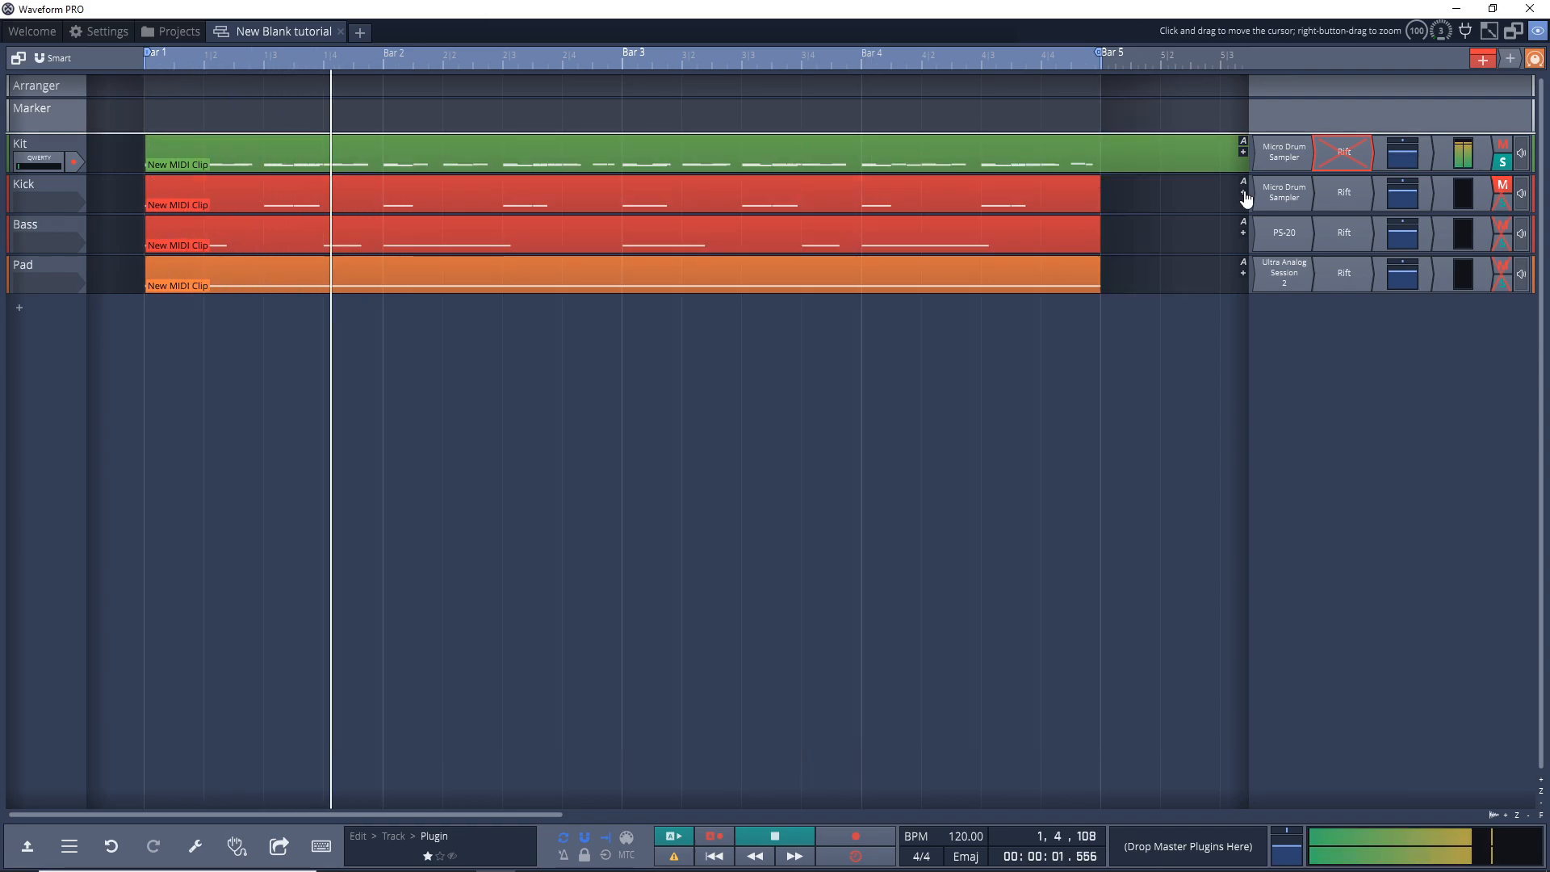
{"action": "double_click", "coordinate": [1302, 157]}
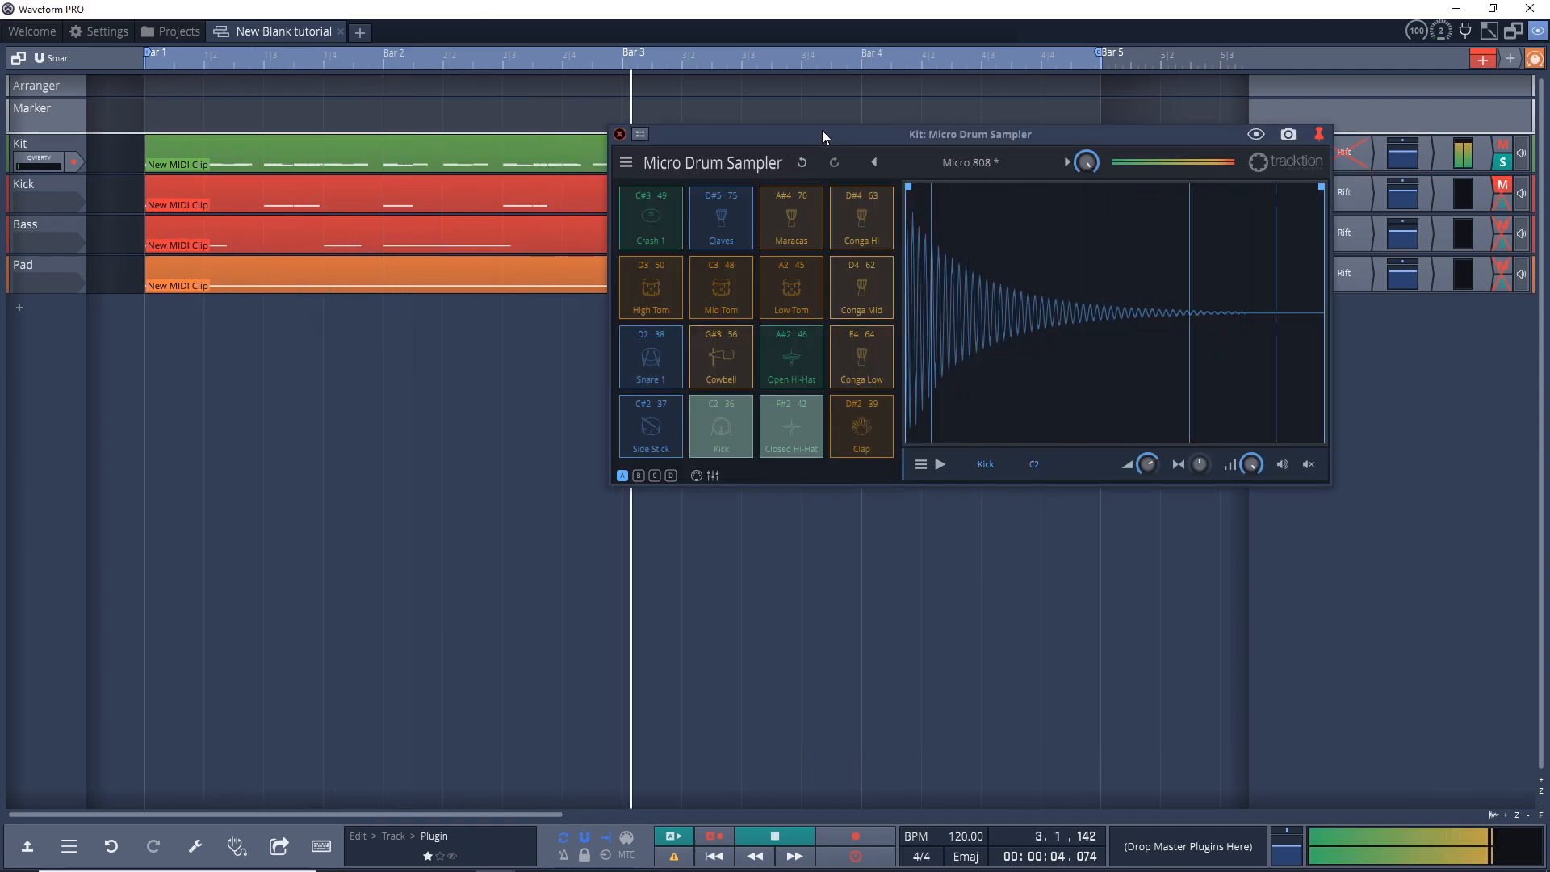
{"action": "left_click", "coordinate": [620, 136]}
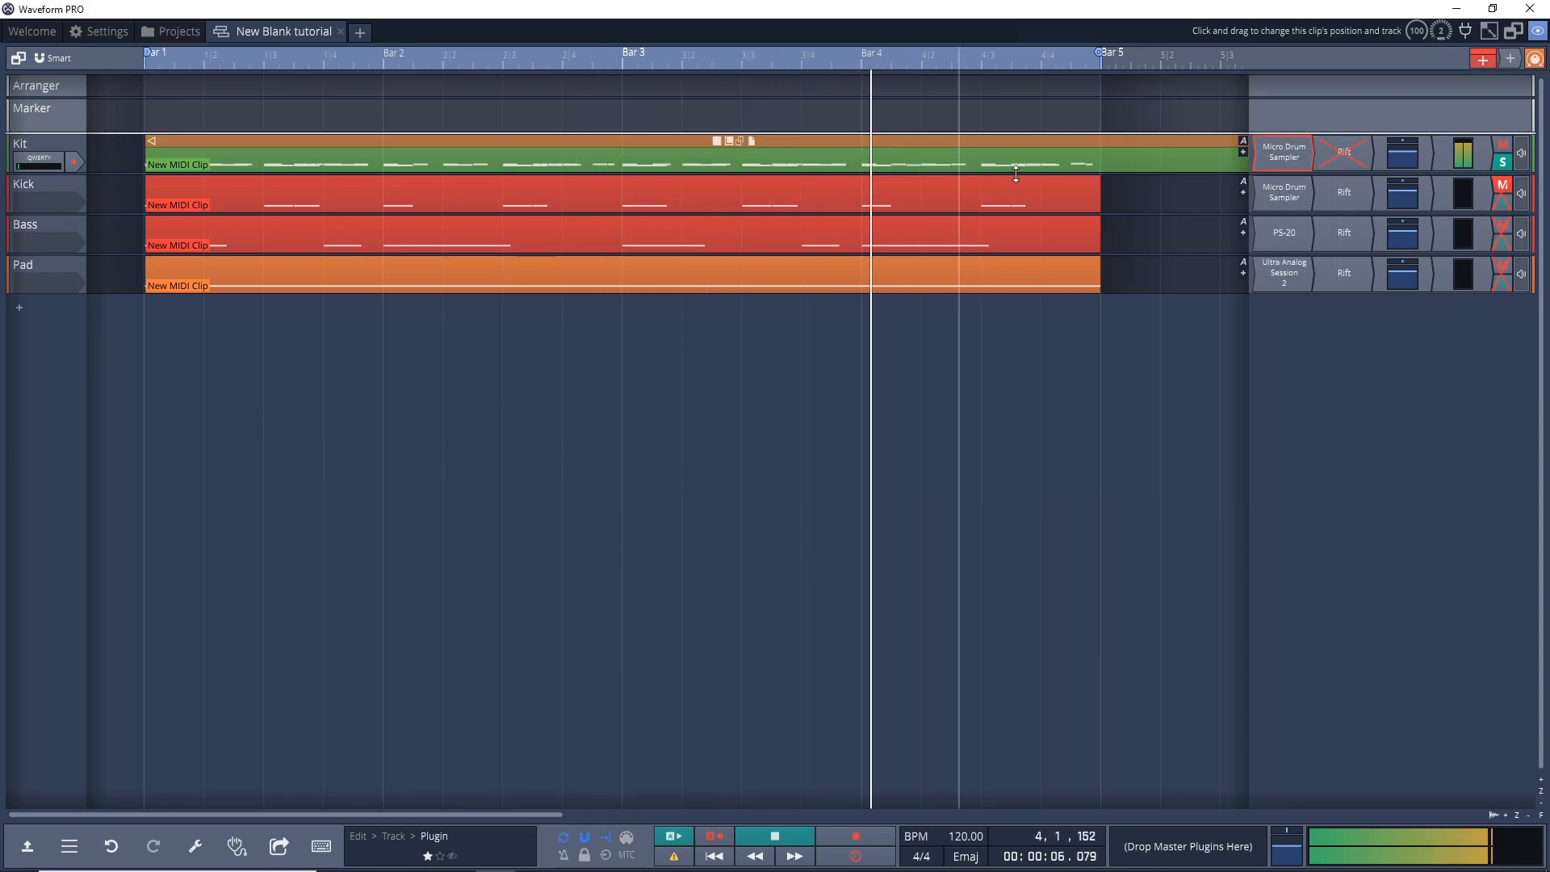
{"action": "key", "text": "space"}
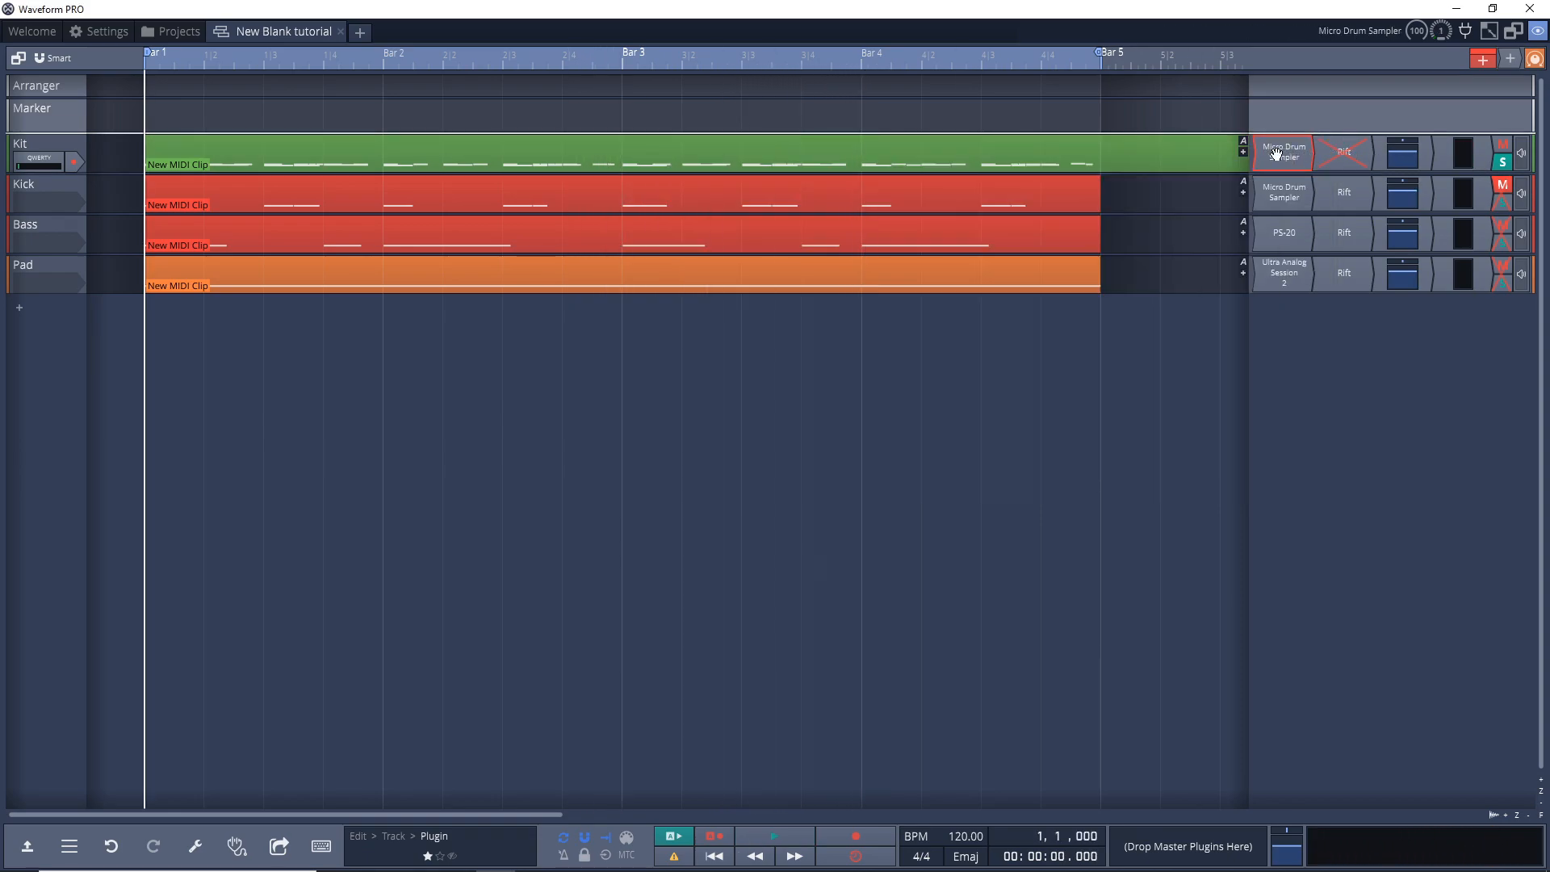
Step: Re-enable Rift on the Kit track and play the drum loop with the Gated Slapback preset
{"action": "right_click", "coordinate": [1315, 160]}
{"action": "left_click", "coordinate": [1350, 187]}
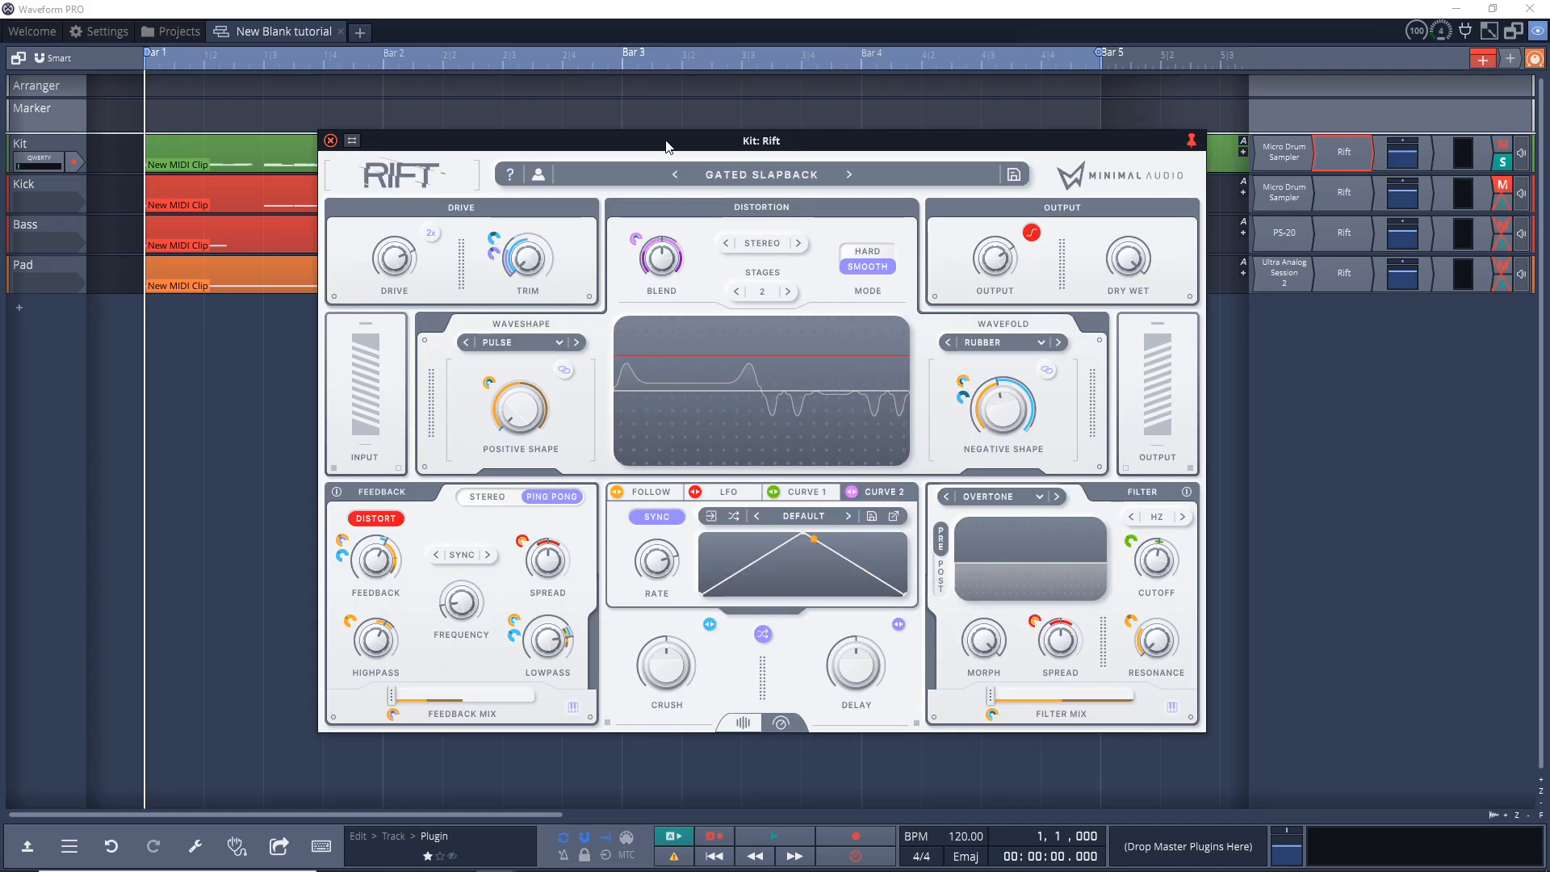
{"action": "left_click_drag", "start_coordinate": [667, 146], "coordinate": [593, 102]}
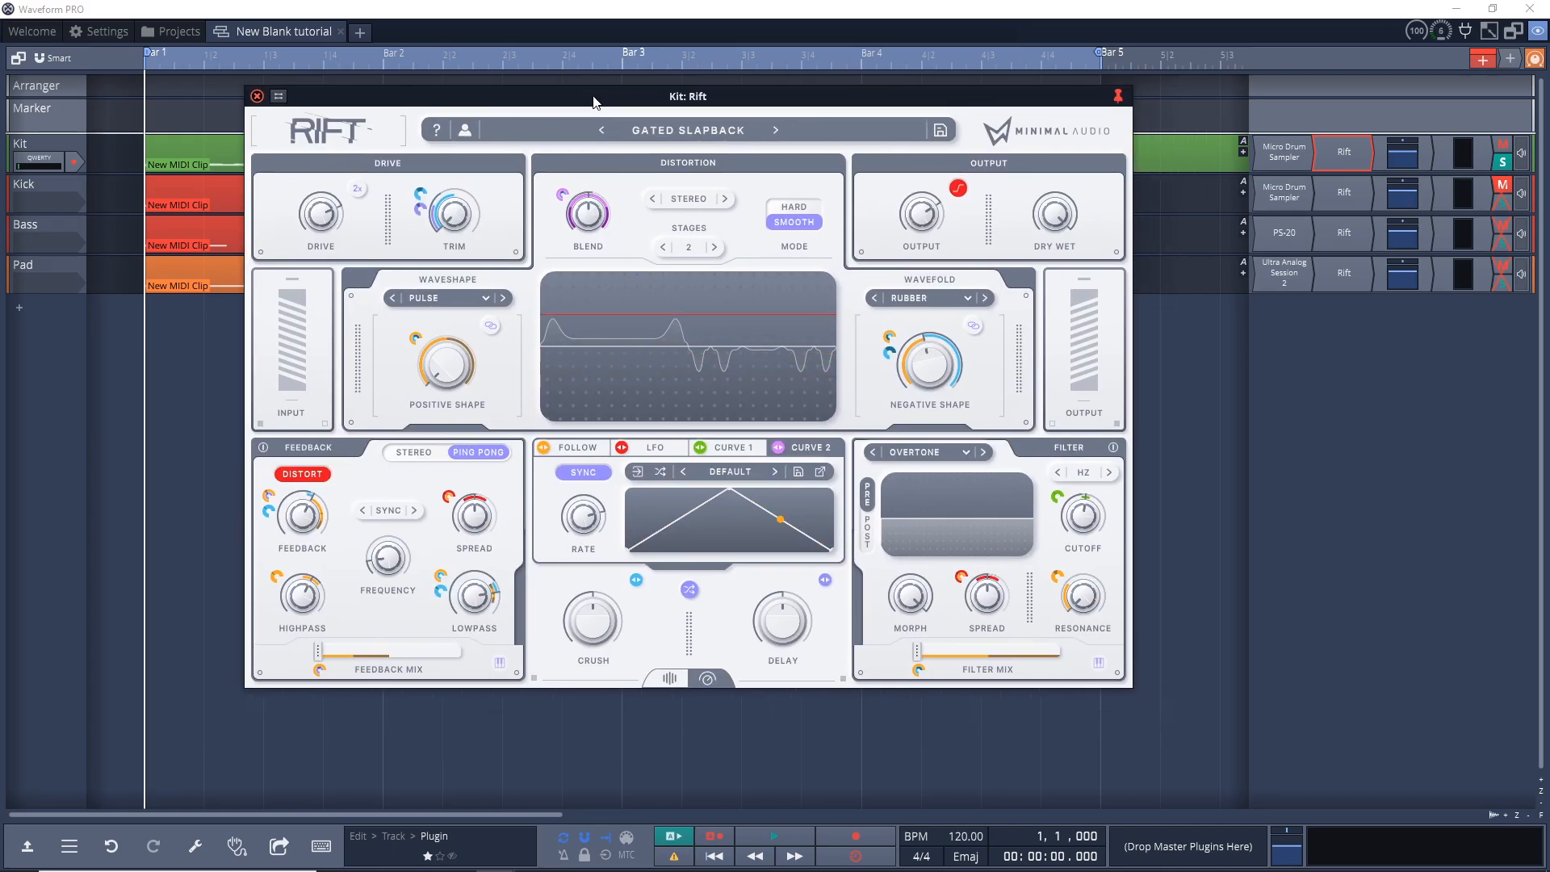
{"action": "key", "text": "space"}
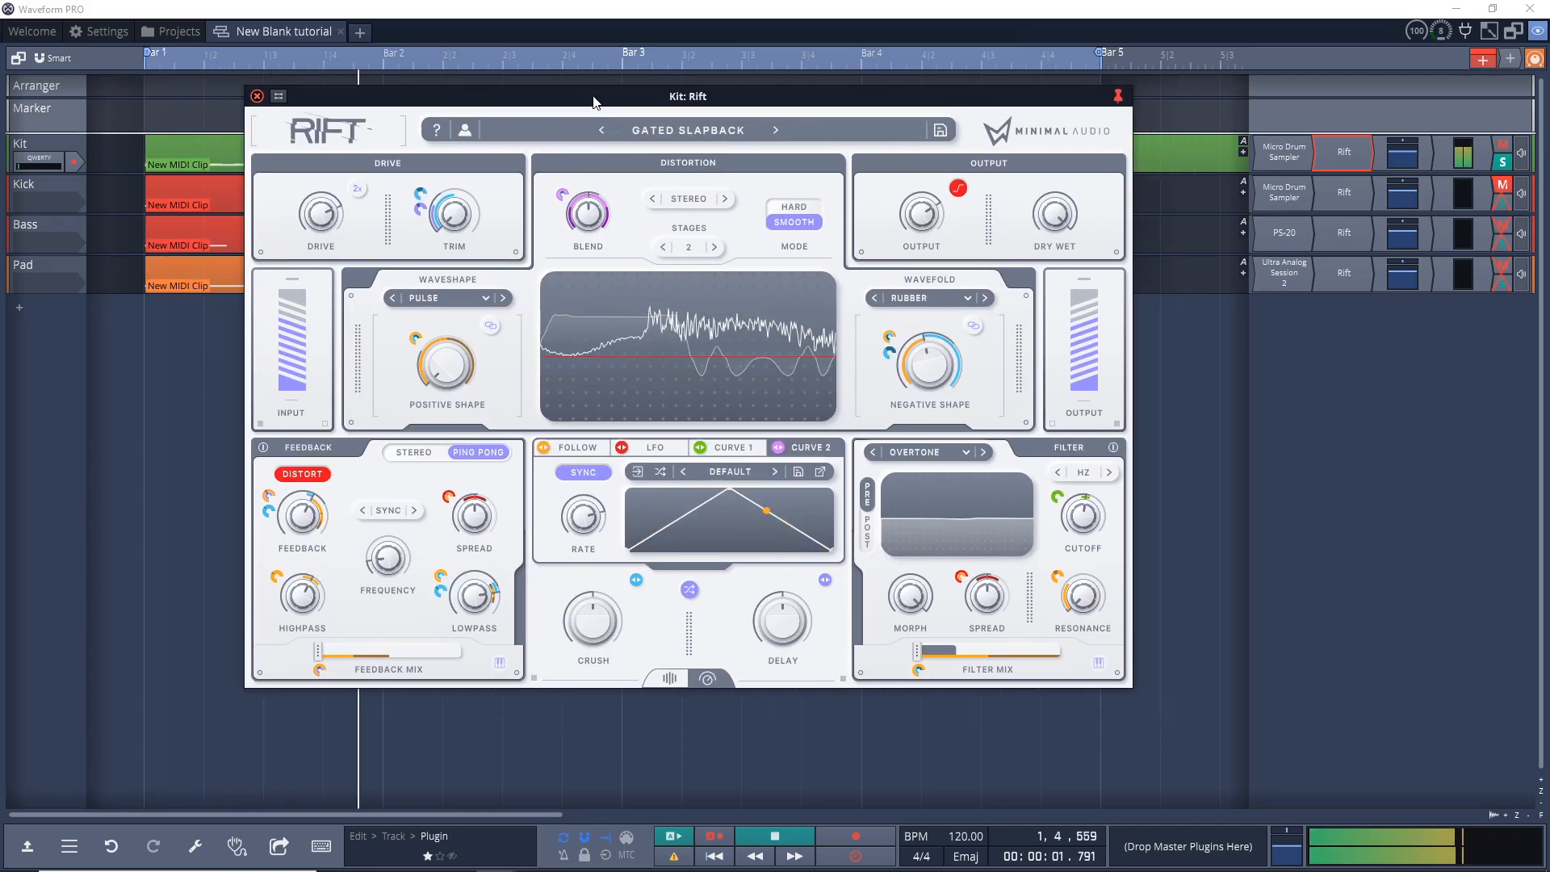
Step: Audition the Kick Crush, Kick Tuner, Low End Room and Morph Cuts presets on the playing drum loop
{"action": "left_click", "coordinate": [778, 129]}
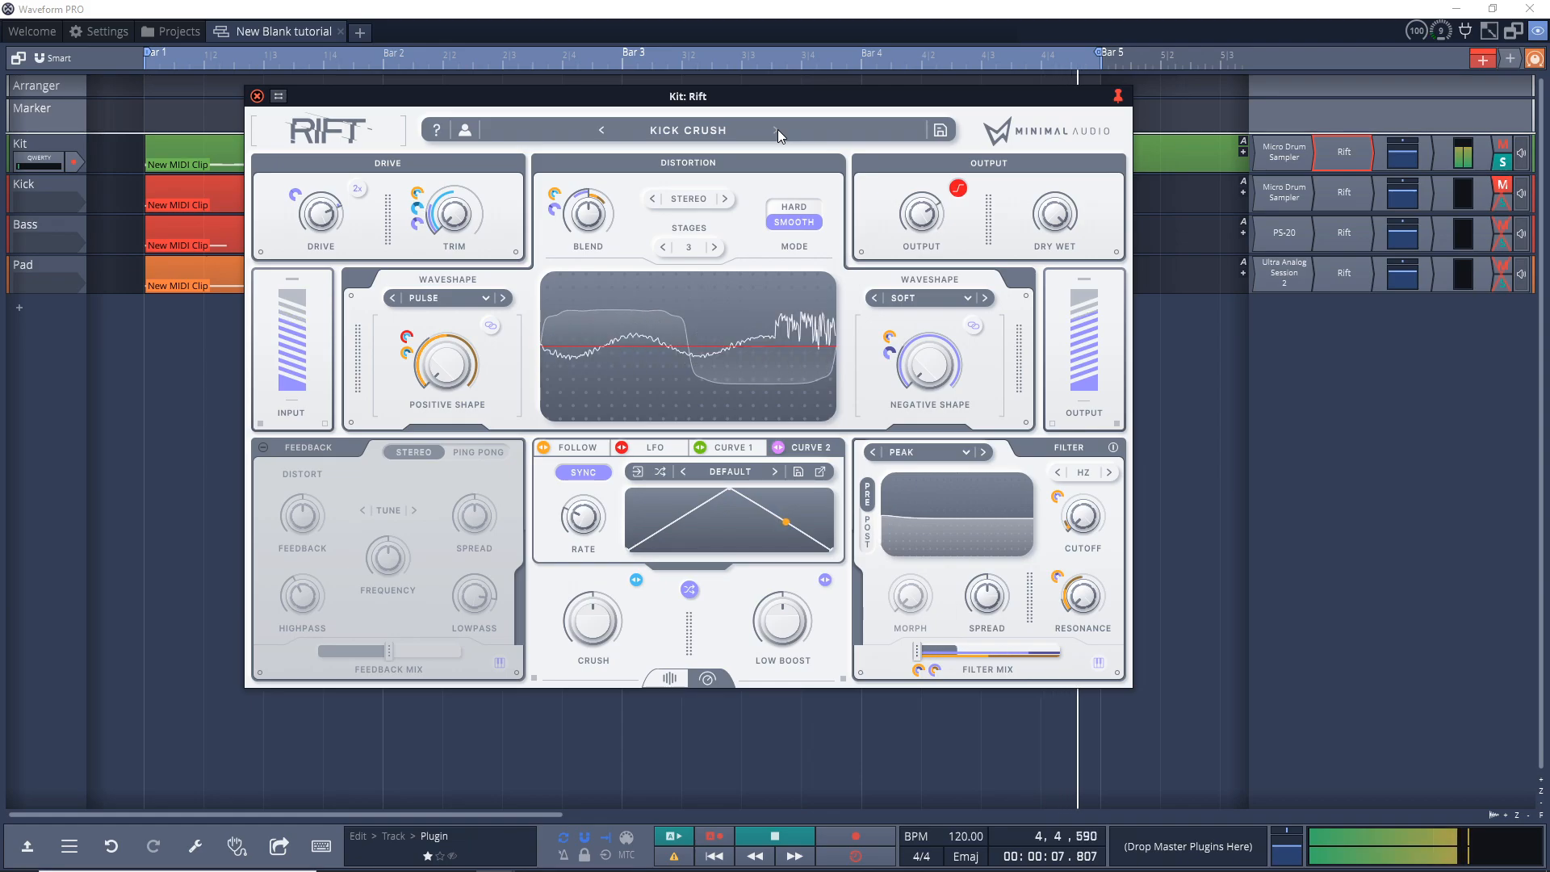
{"action": "left_click", "coordinate": [777, 129]}
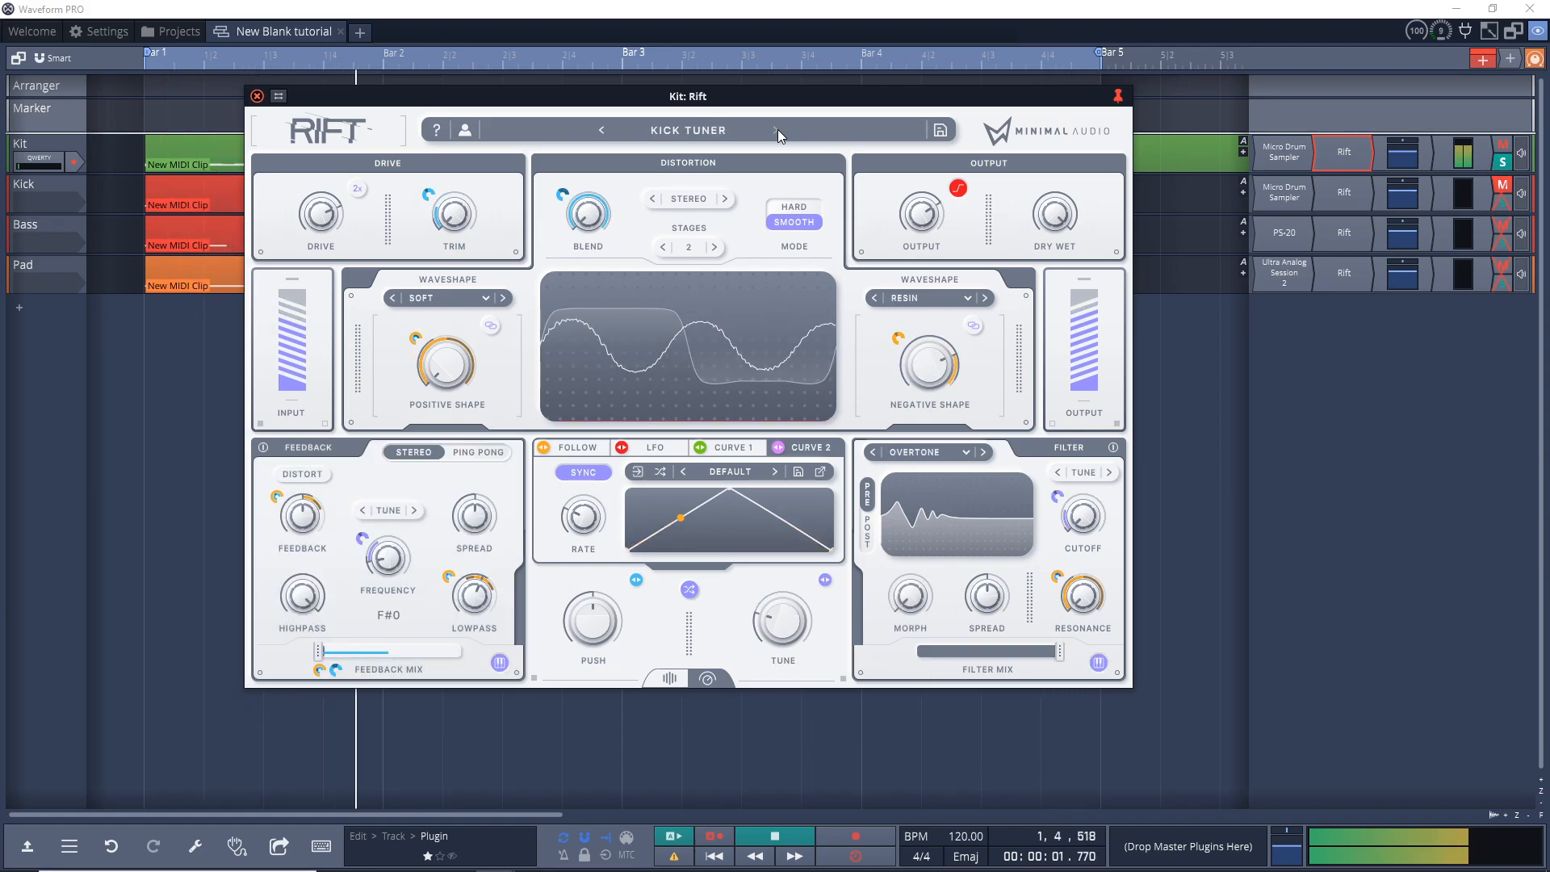
{"action": "left_click", "coordinate": [777, 129]}
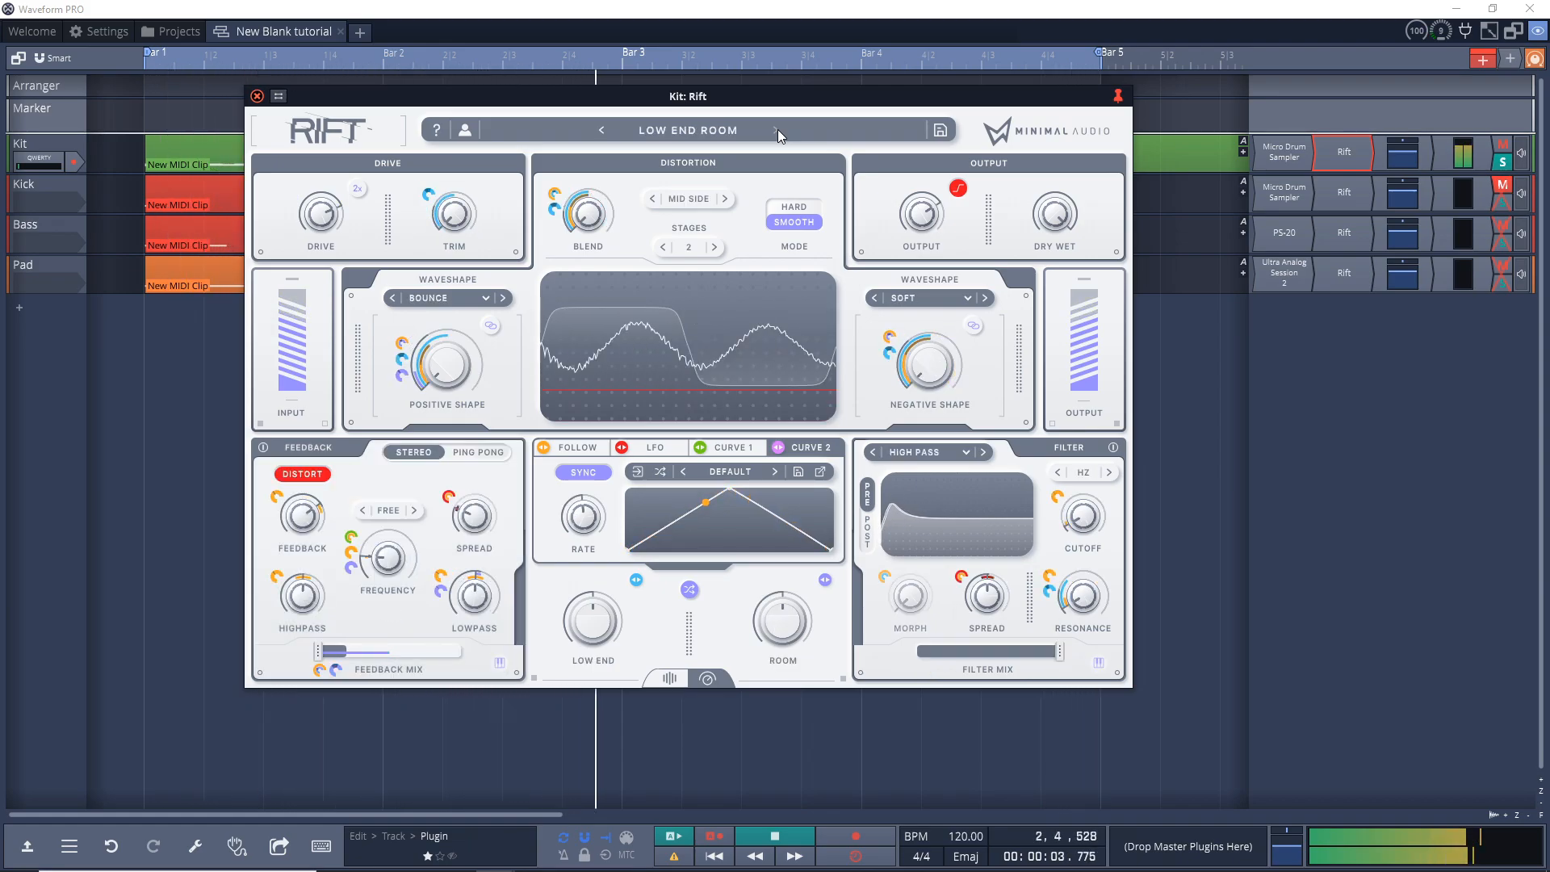
{"action": "left_click", "coordinate": [777, 130]}
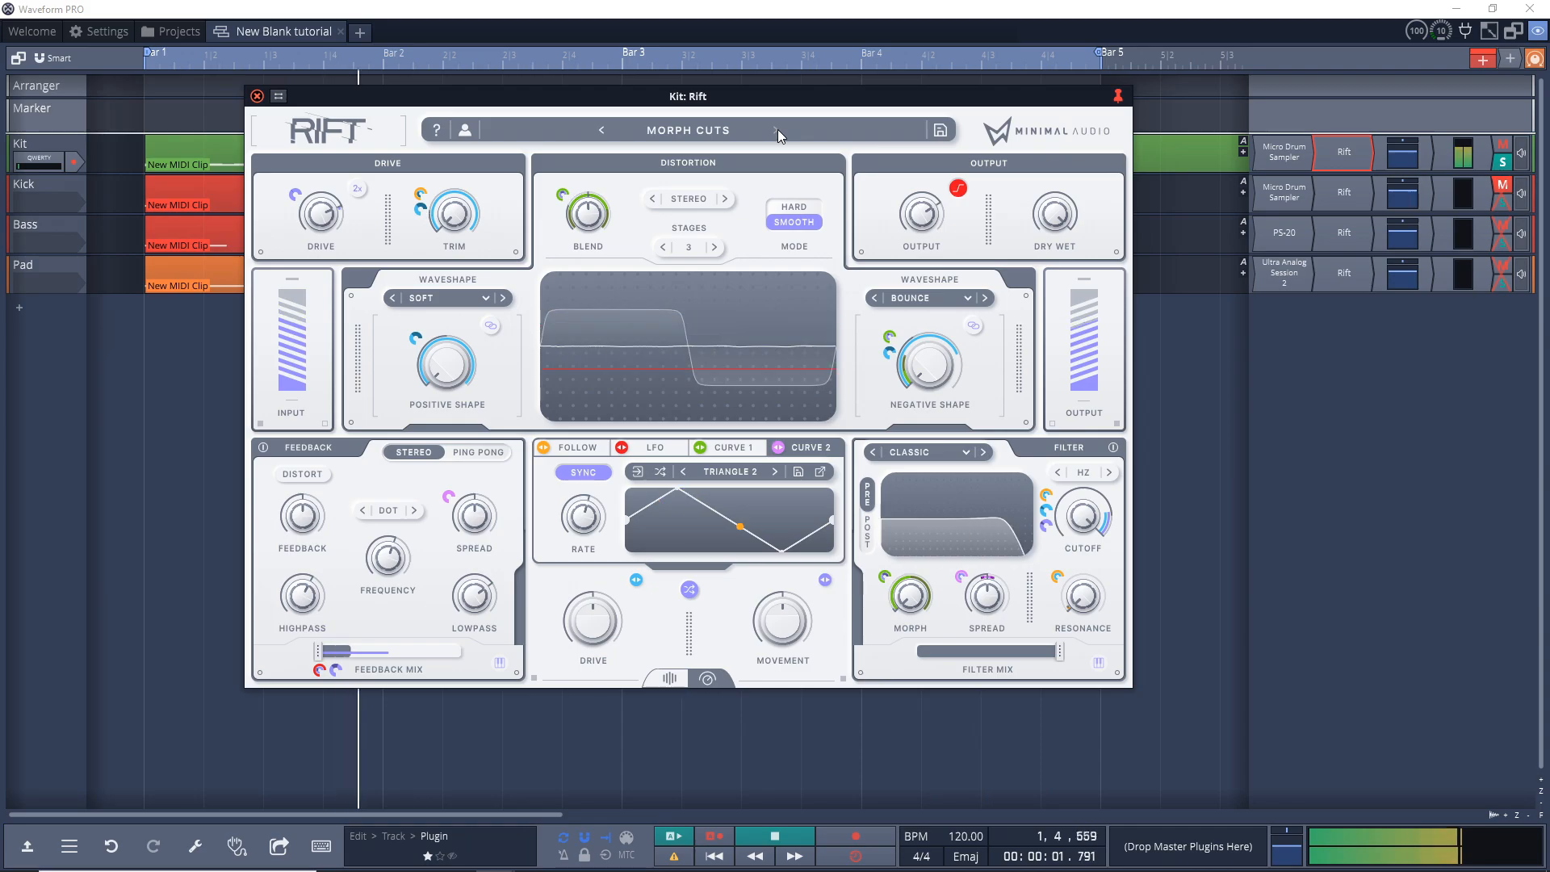
Step: Load the Phase Breaks preset on the Kit and adjust its Negative Shape and feedback Frequency
{"action": "left_click", "coordinate": [778, 129]}
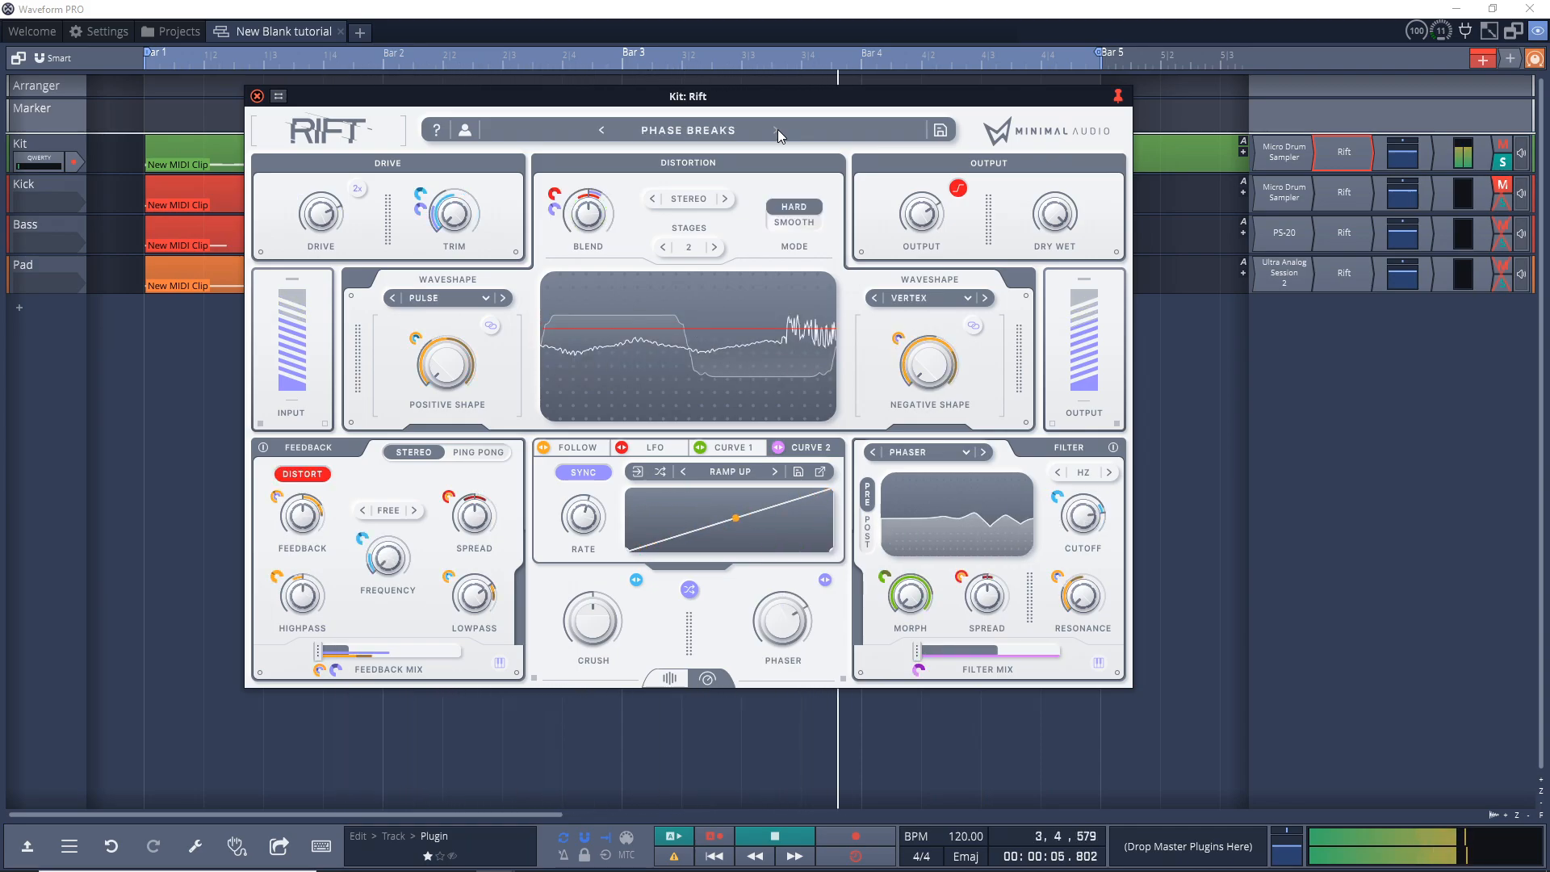
{"action": "left_click_drag", "start_coordinate": [921, 372], "coordinate": [910, 309]}
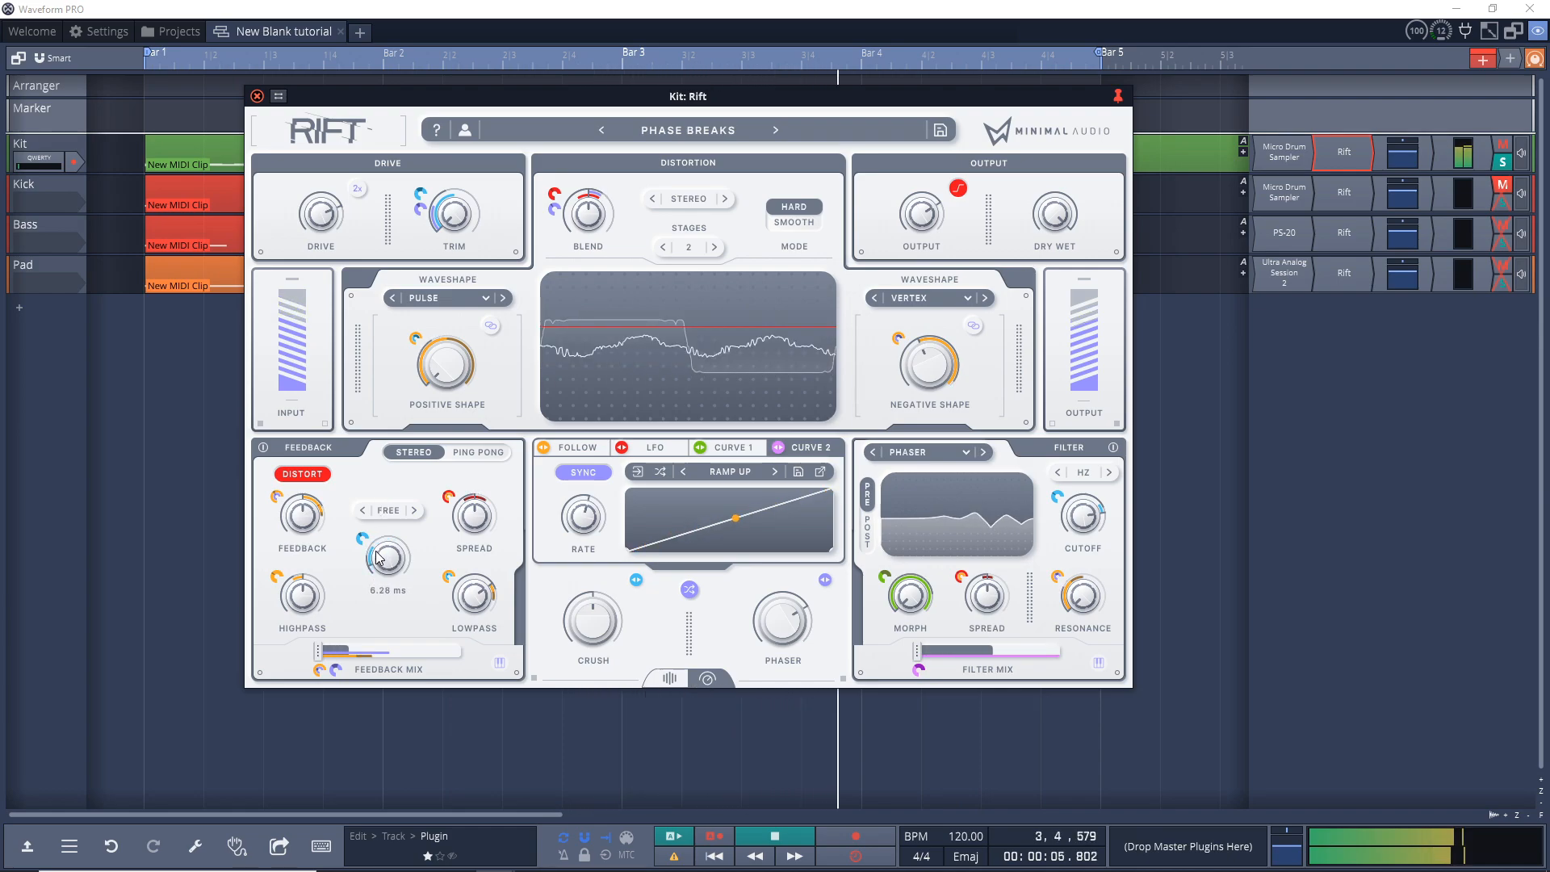
{"action": "mouse_move", "coordinate": [370, 569]}
{"action": "left_mouse_down"}
{"action": "mouse_move", "coordinate": [380, 507]}
{"action": "mouse_move", "coordinate": [378, 593]}
{"action": "left_mouse_up"}
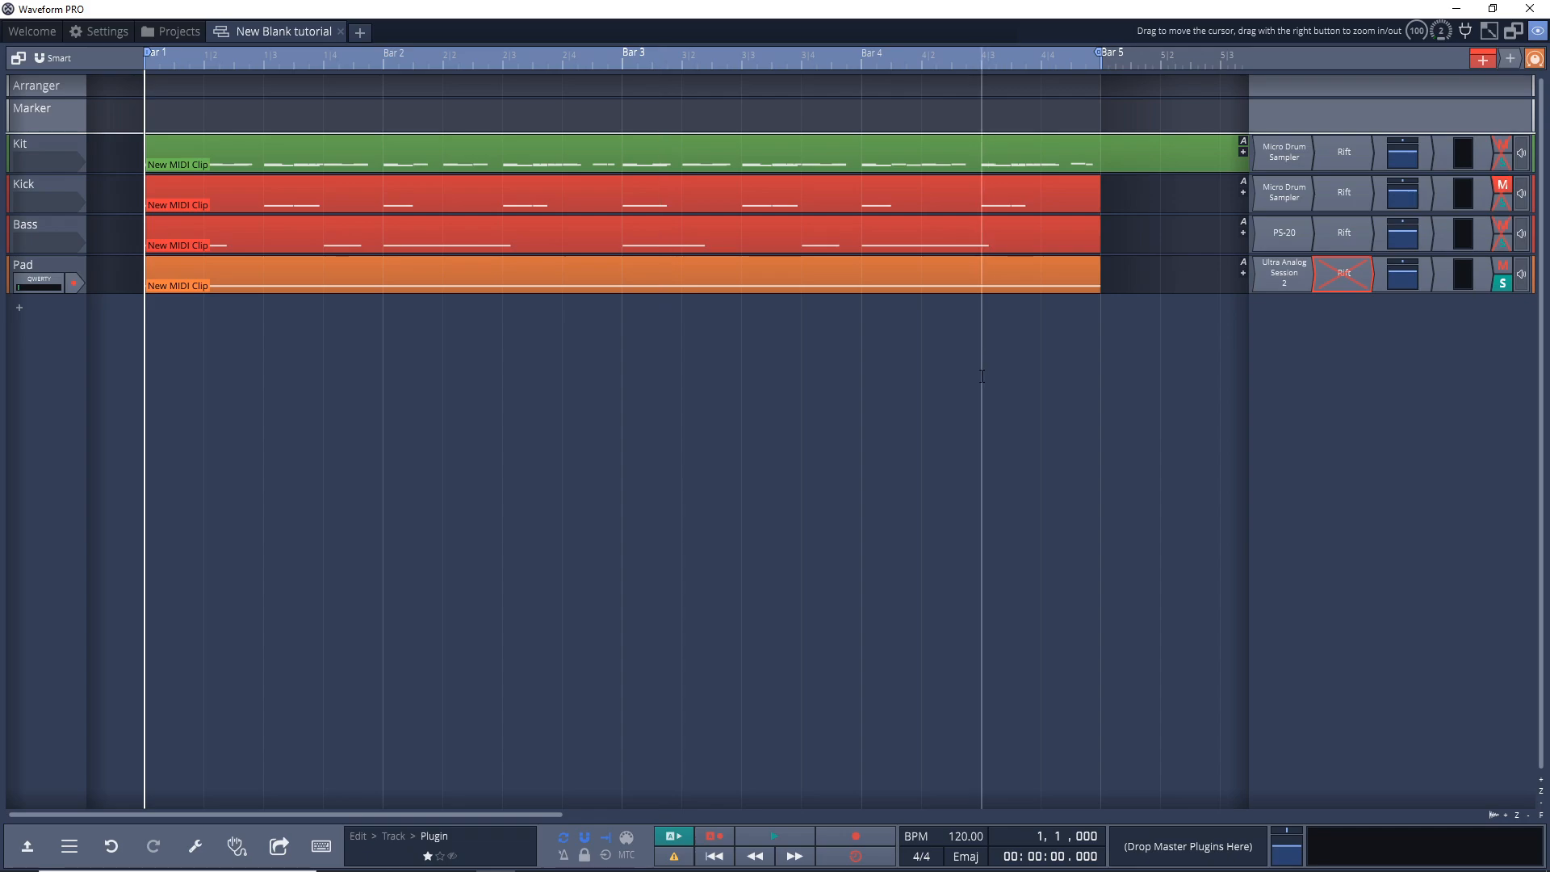
Step: Play the soloed pad loop with Rift bypassed and re-enable Rift on the Pad track
{"action": "key", "text": "space"}
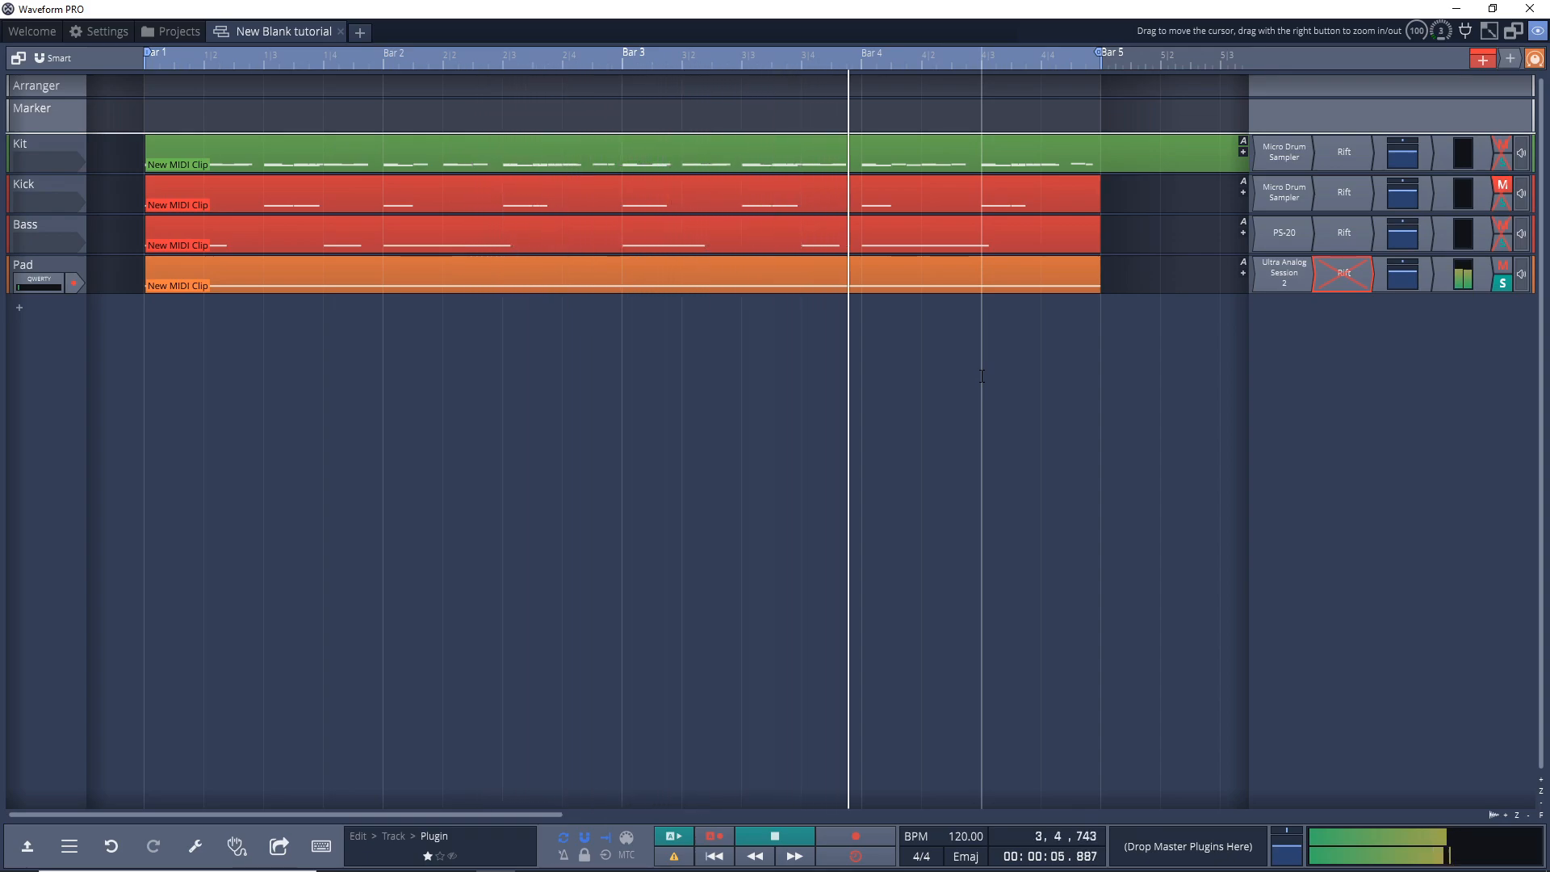
{"action": "key", "text": "space"}
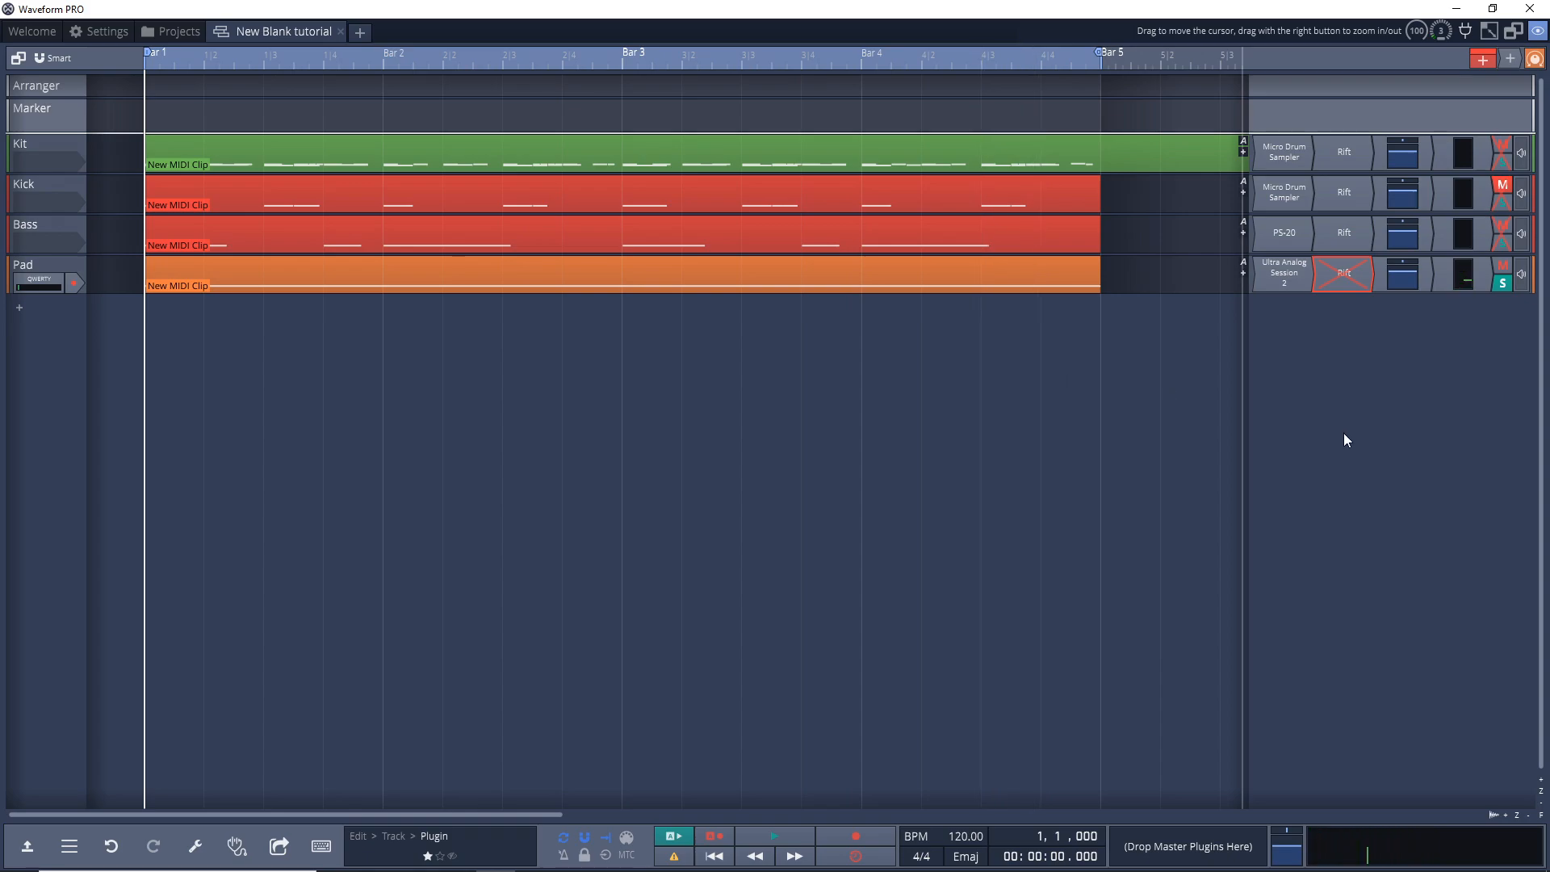
{"action": "right_click", "coordinate": [1338, 278]}
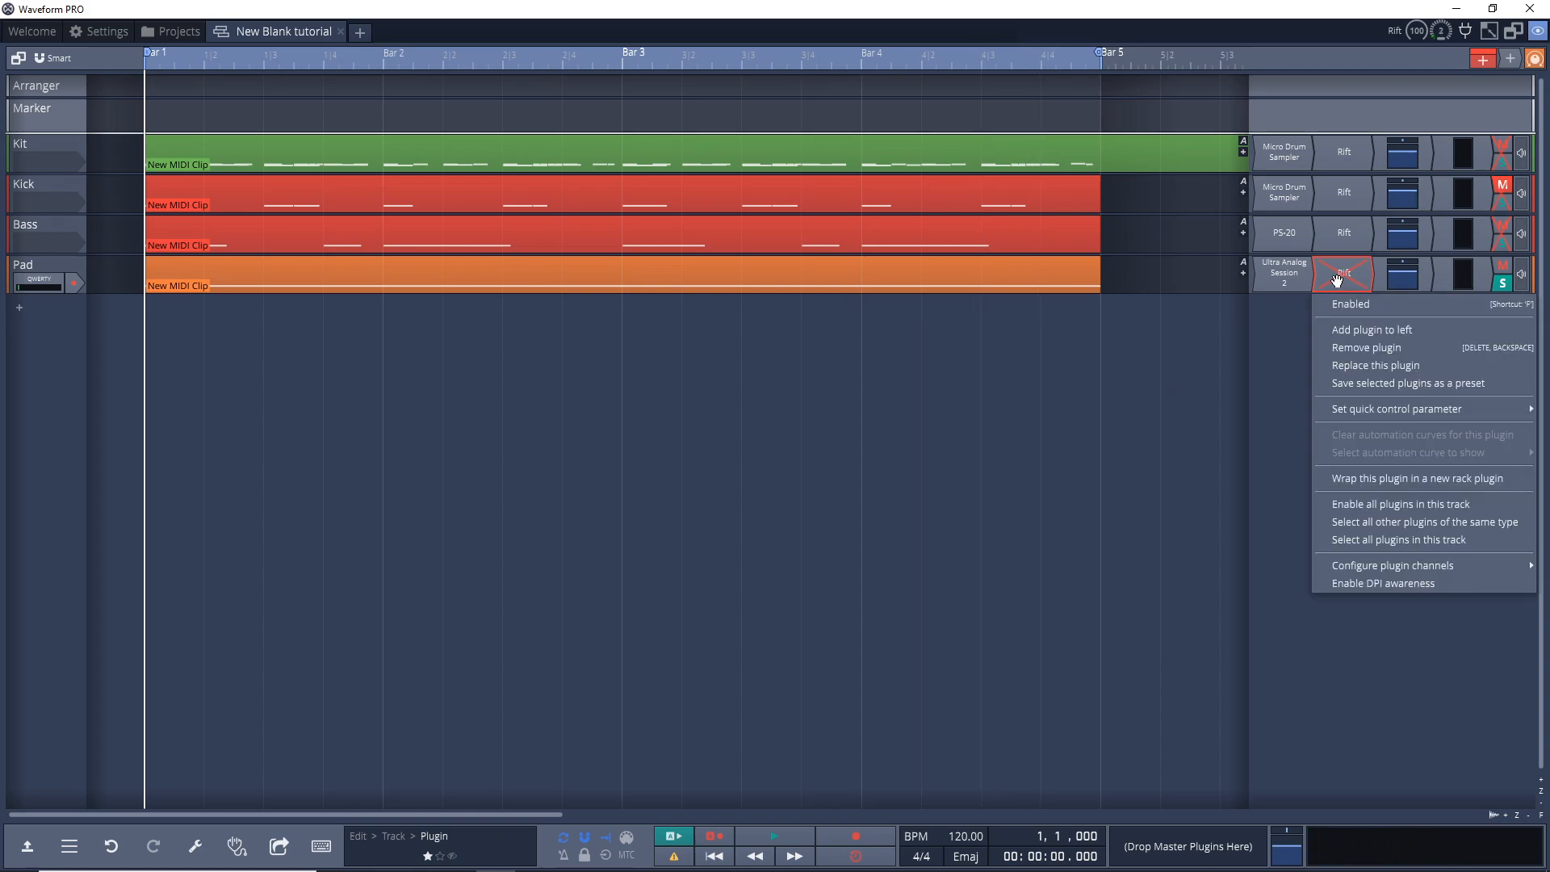
{"action": "left_click", "coordinate": [1350, 305]}
Step: Open Rift on the Pad track and play the loop with the Vowel Bitz preset
{"action": "double_click", "coordinate": [1343, 273]}
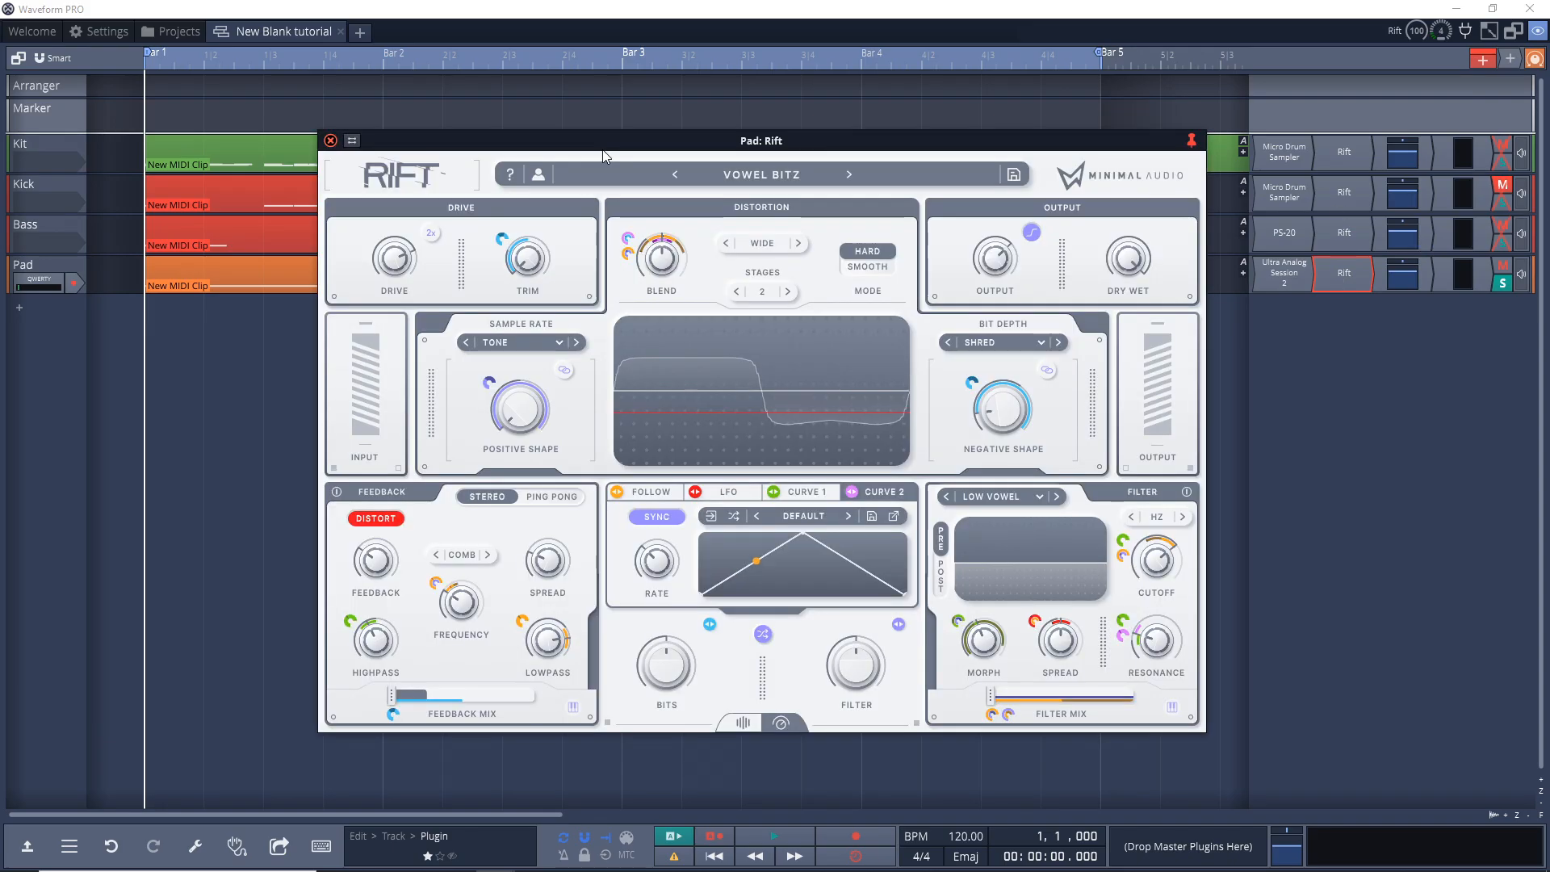
{"action": "left_click_drag", "start_coordinate": [604, 150], "coordinate": [549, 147]}
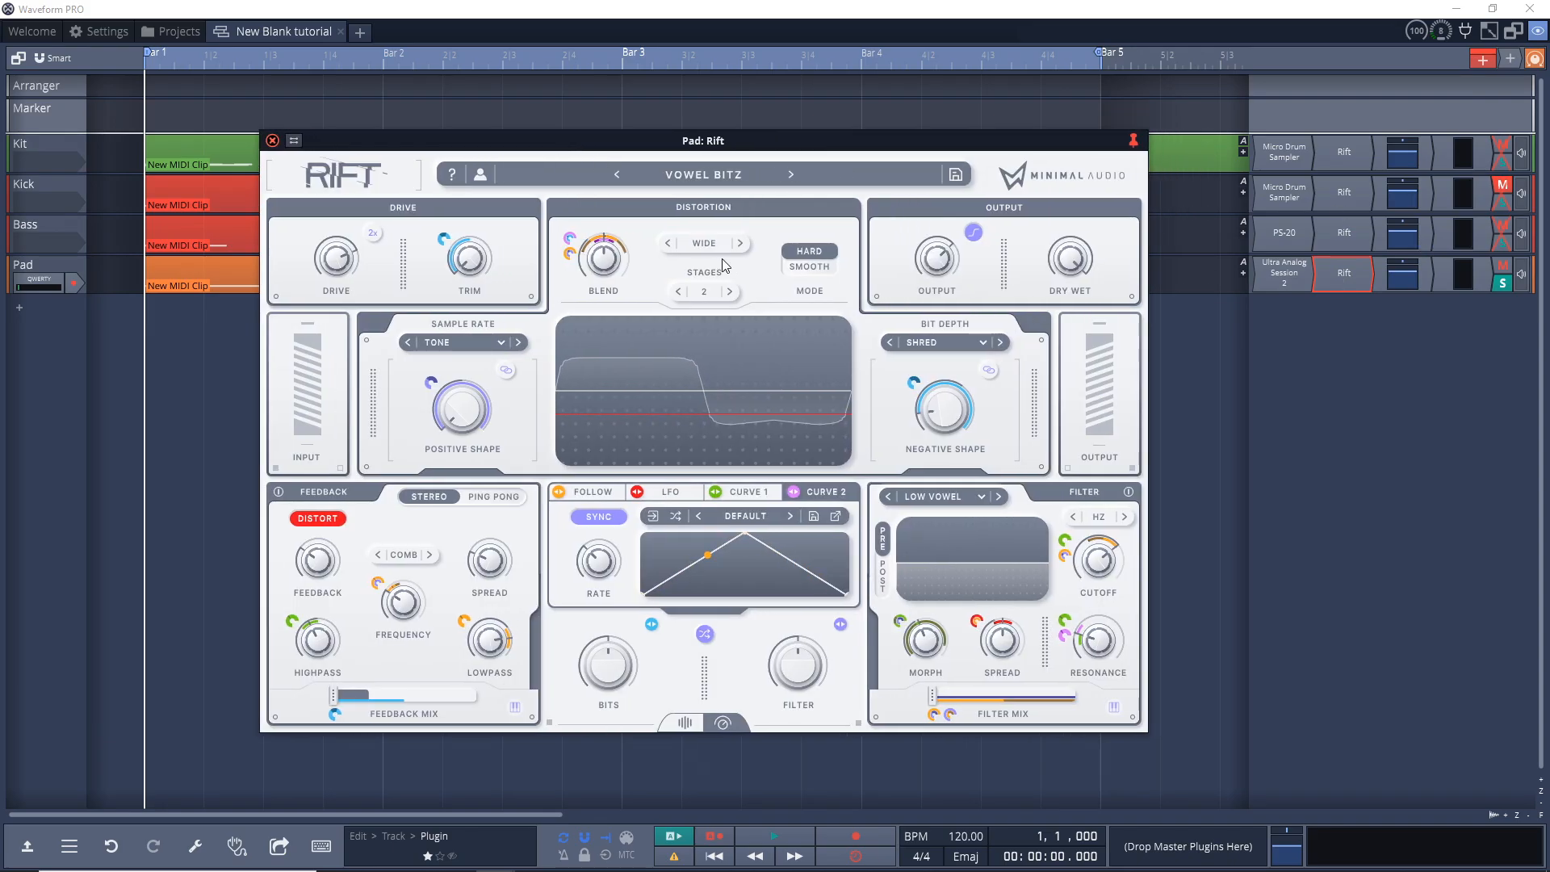
{"action": "key", "text": "space"}
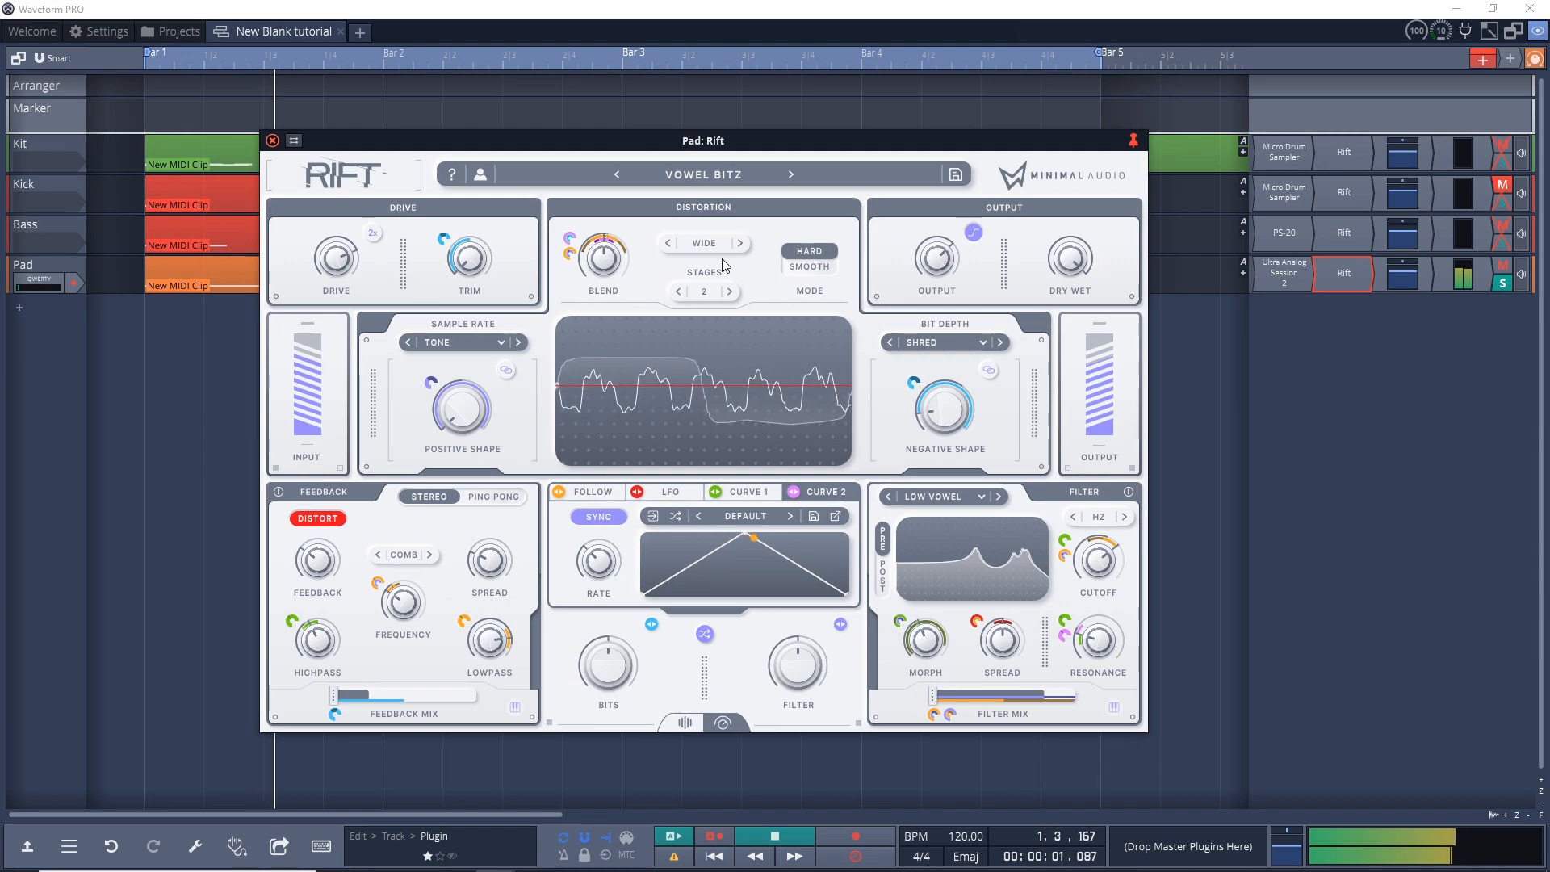
Step: Adjust Vowel Bitz's Negative Shape and lower its feedback Frequency to about 9.87 Hz while the pad plays
{"action": "left_click_drag", "start_coordinate": [939, 421], "coordinate": [936, 393]}
{"action": "left_click_drag", "start_coordinate": [933, 301], "coordinate": [932, 322]}
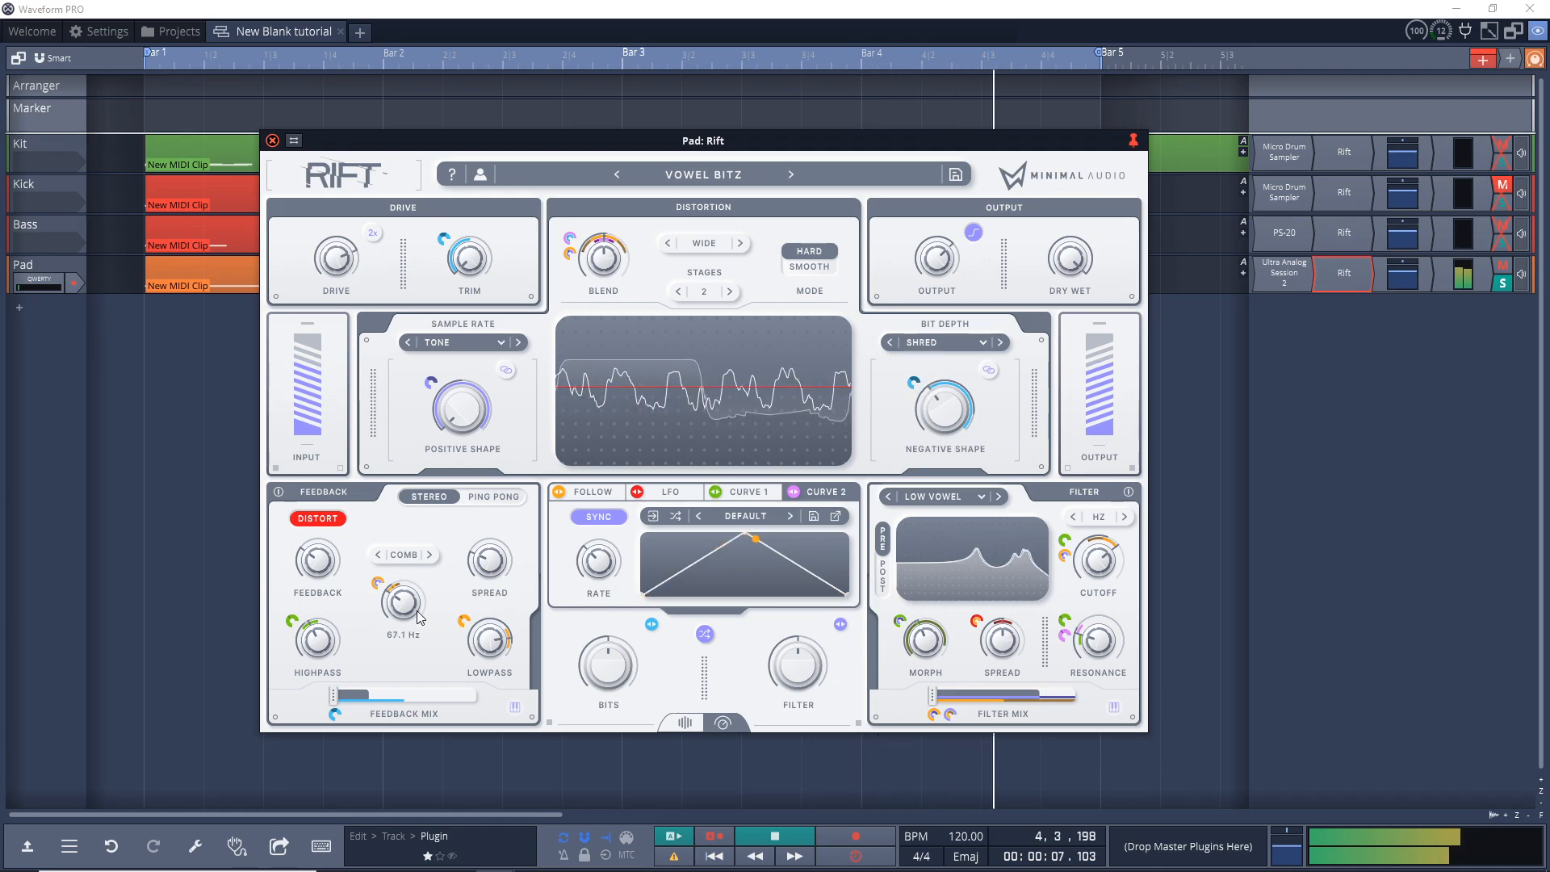
{"action": "left_click_drag", "start_coordinate": [418, 617], "coordinate": [392, 643]}
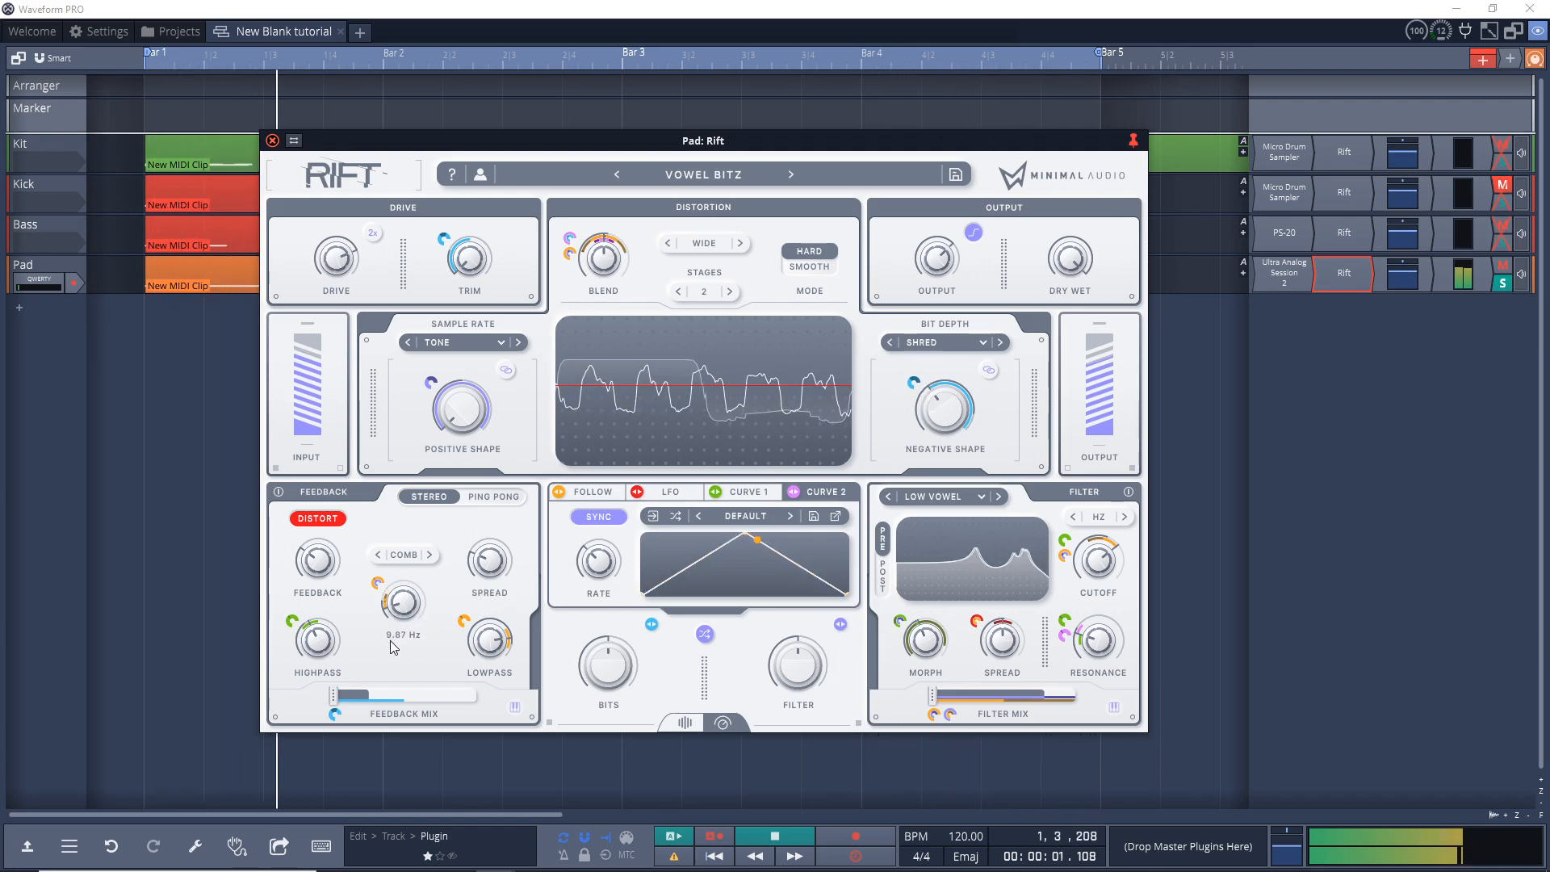
Step: Switch Rift's modulator display from Curve 2 to LFO and adjust Vowel Bitz's feedback Frequency while the pad plays
{"action": "left_click_drag", "start_coordinate": [593, 670], "coordinate": [593, 643]}
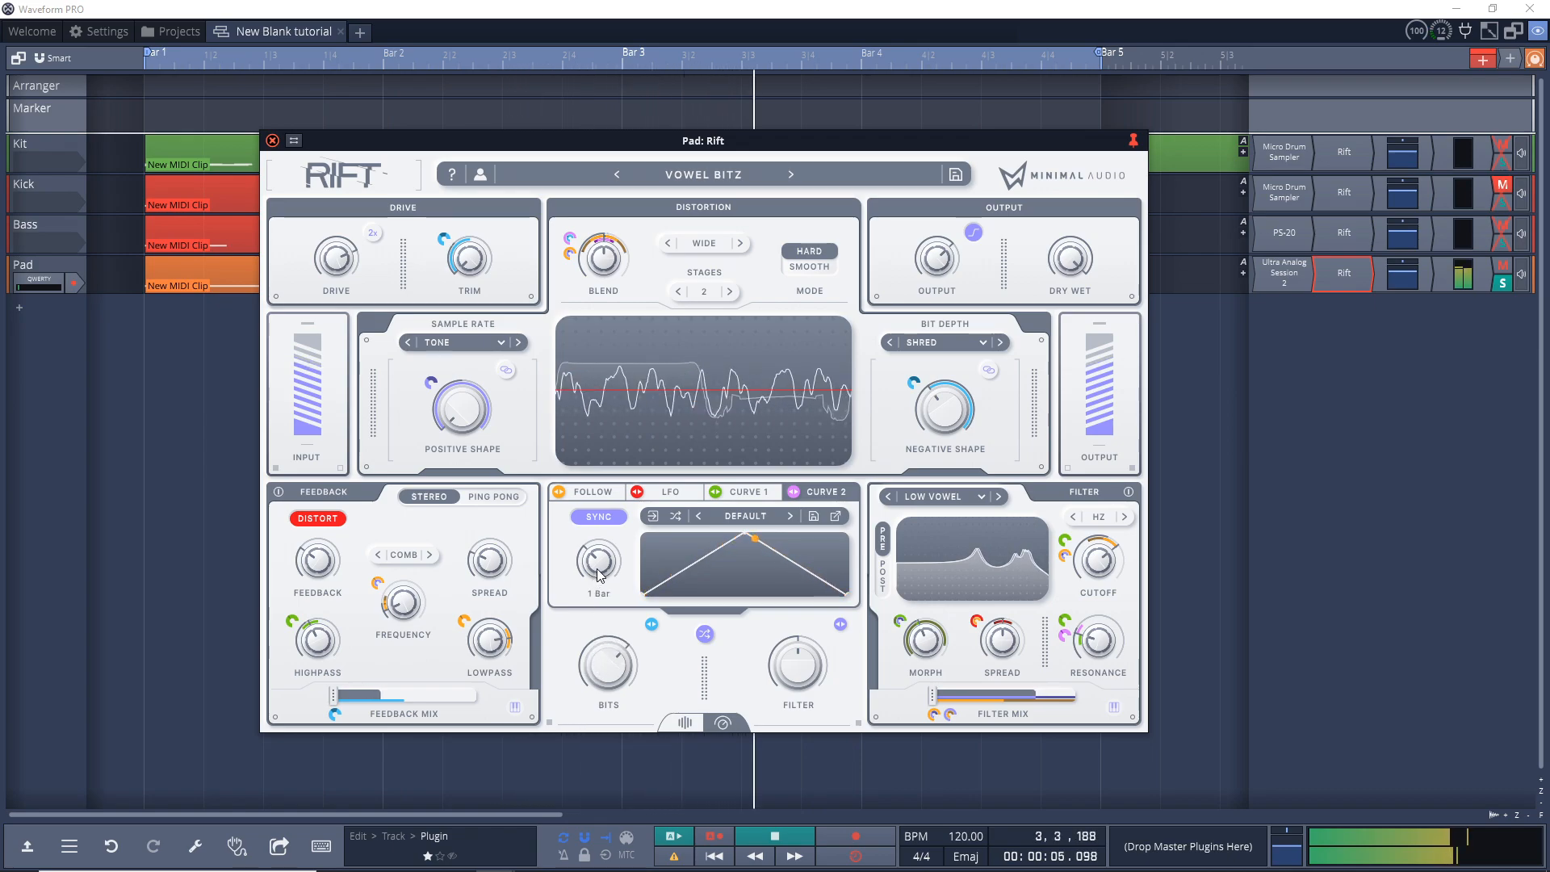
{"action": "left_click", "coordinate": [695, 493]}
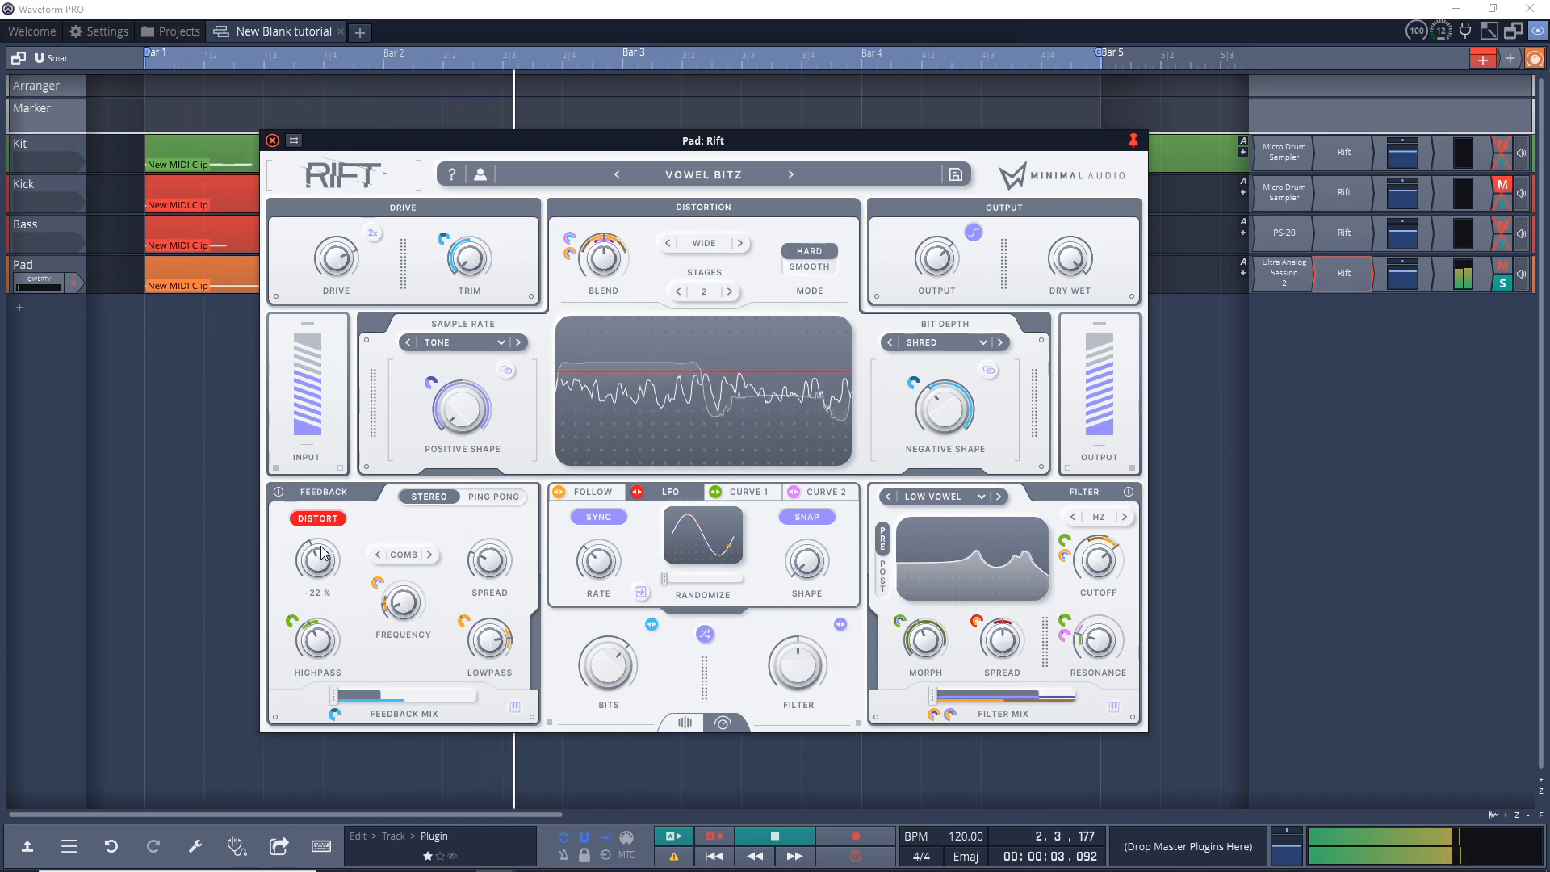
{"action": "left_click_drag", "start_coordinate": [406, 606], "coordinate": [406, 617]}
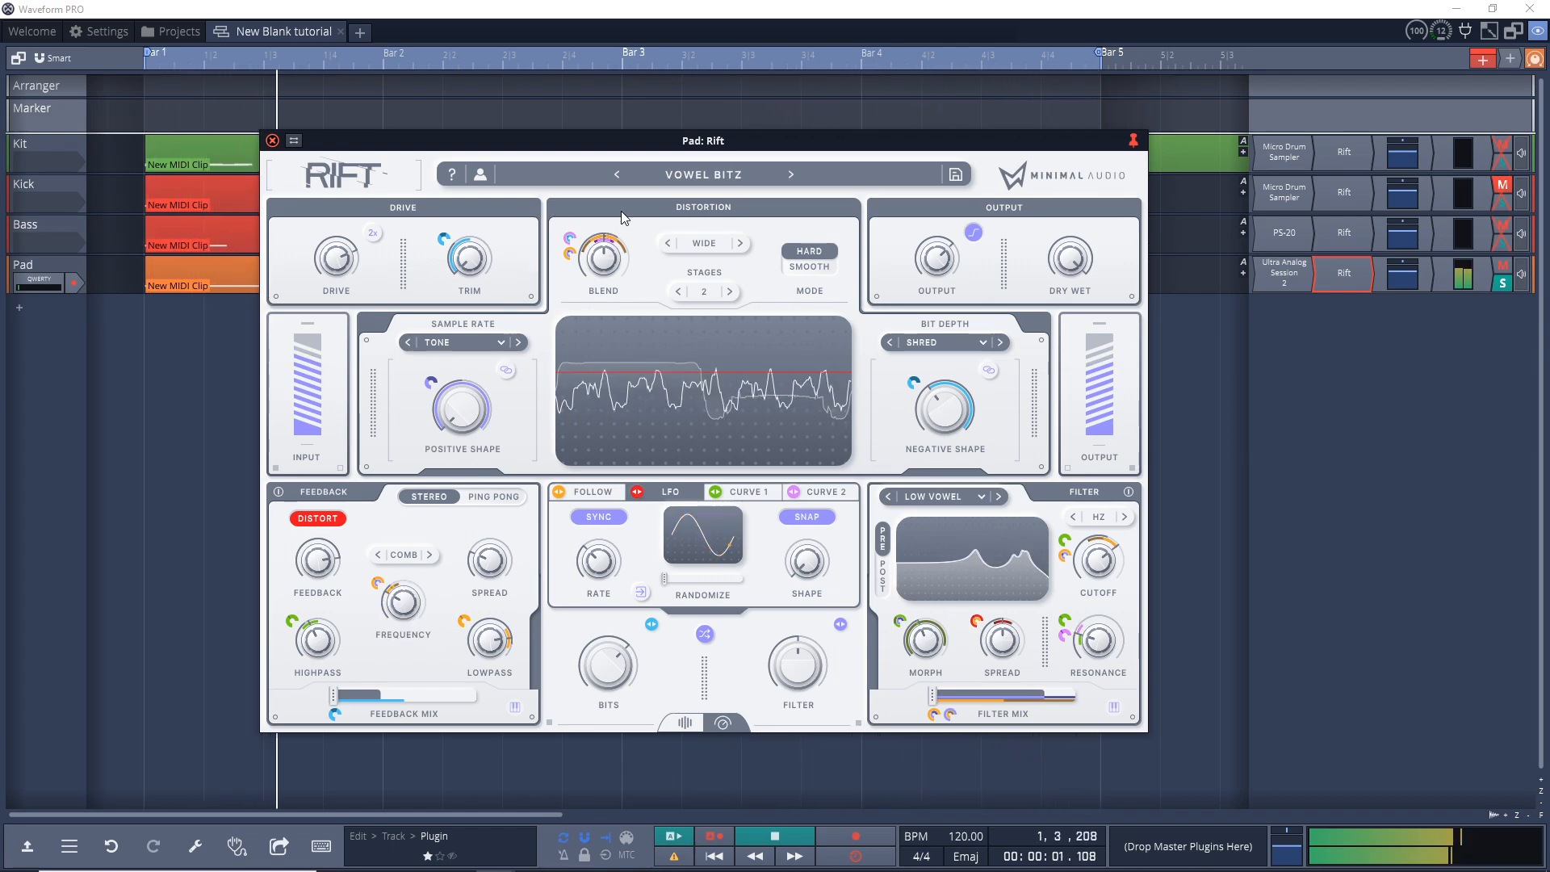
Step: Stop playback, load the Vox Corrupter preset on the Pad track and restart the loop
{"action": "key", "text": "space"}
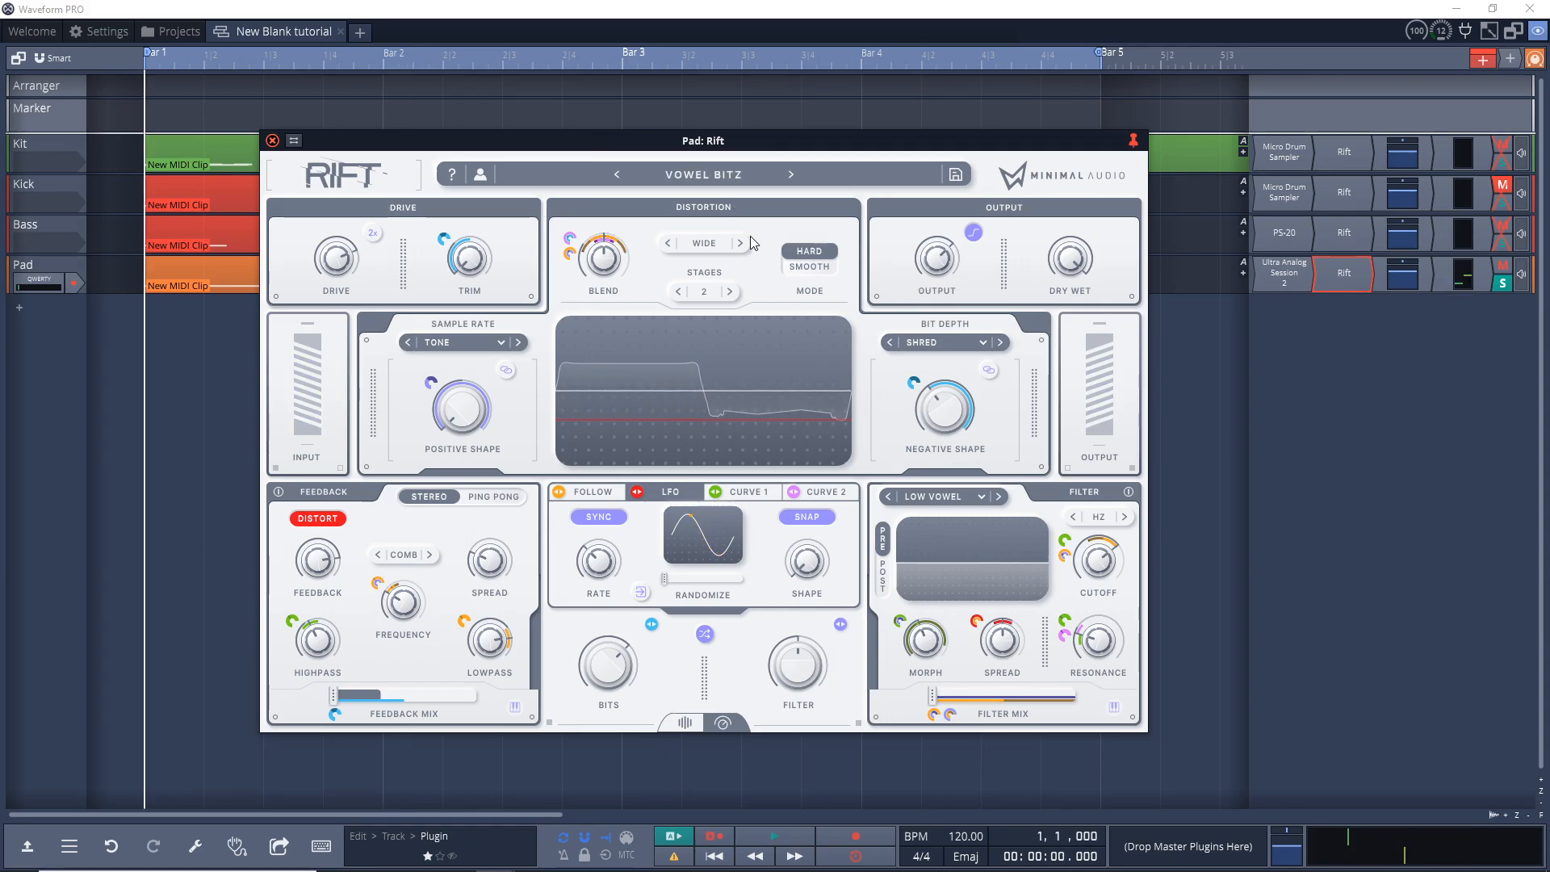
{"action": "left_click", "coordinate": [793, 174]}
{"action": "key", "text": "space"}
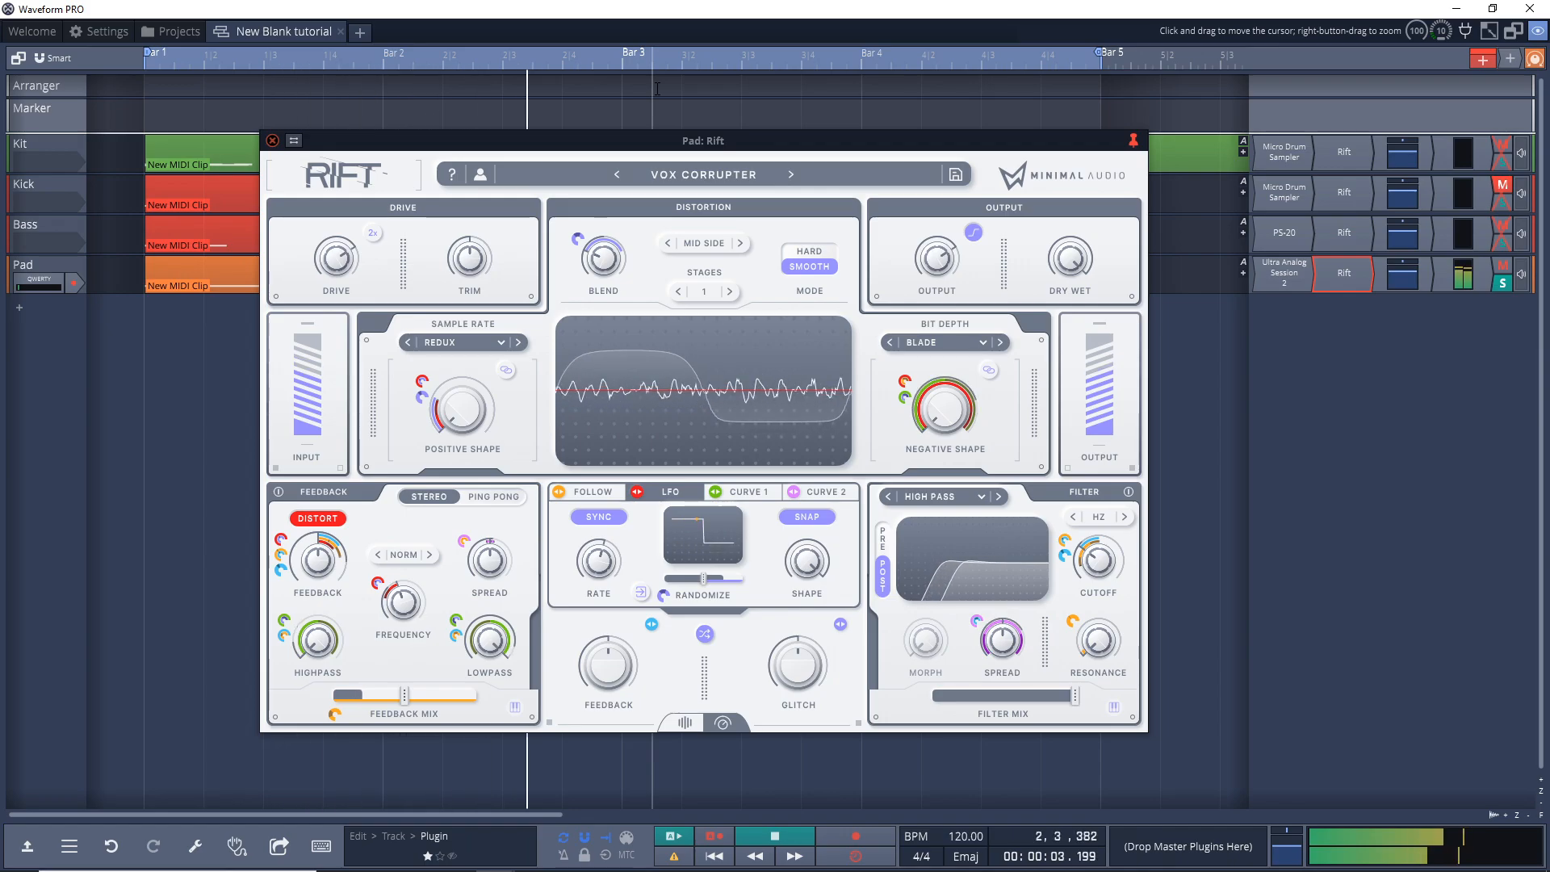
Step: Load the Whisper Radio preset and adjust its Negative Shape while the pad loop plays
{"action": "left_click", "coordinate": [791, 173]}
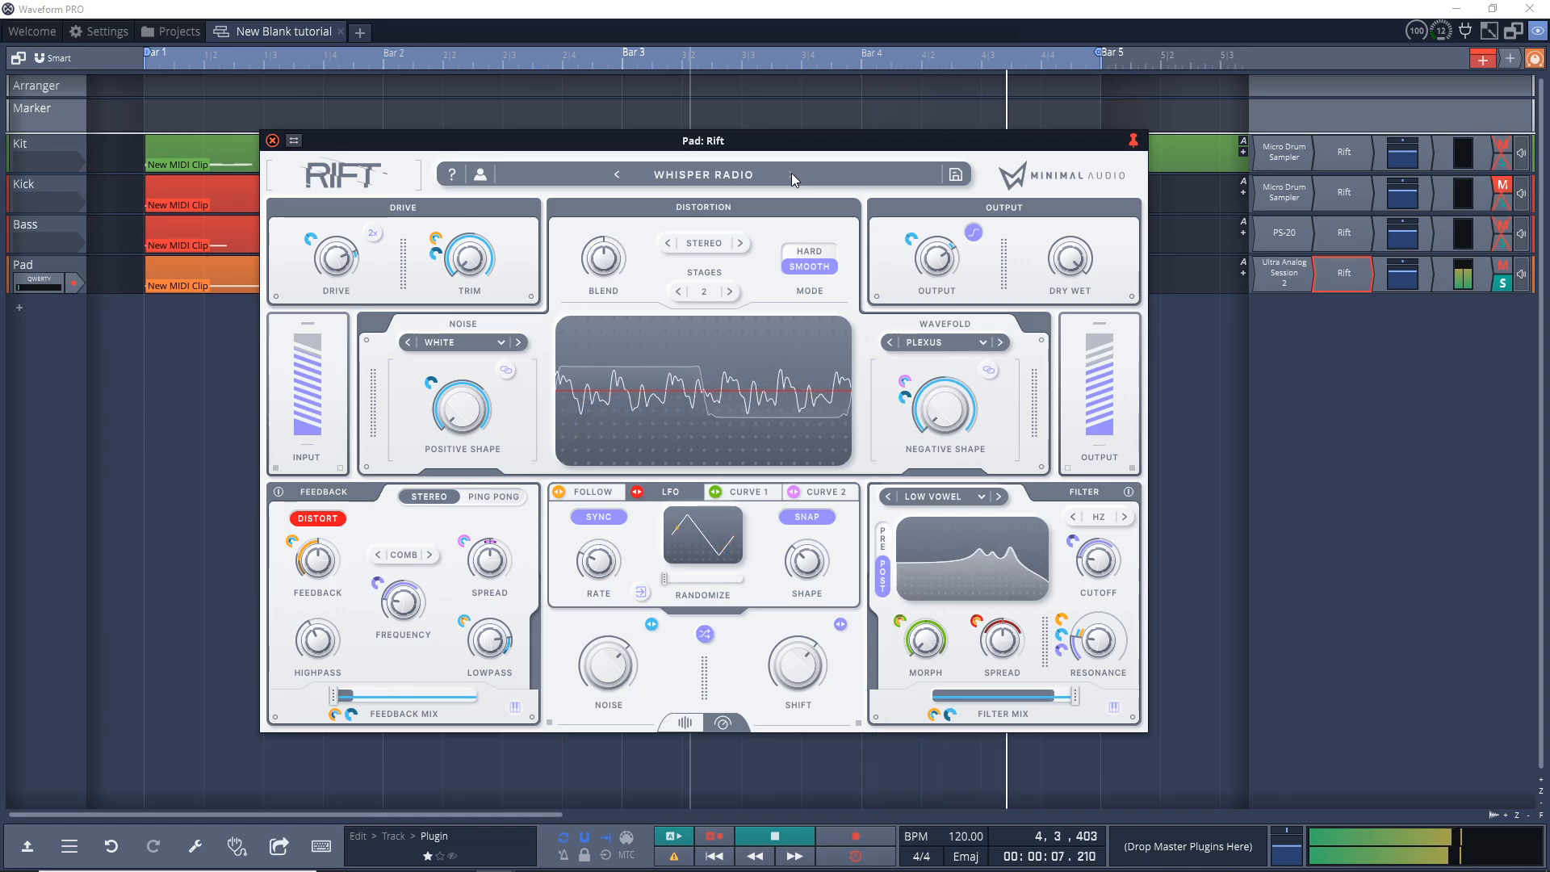
{"action": "mouse_move", "coordinate": [926, 408]}
{"action": "left_click_drag", "start_coordinate": [927, 408], "coordinate": [923, 355]}
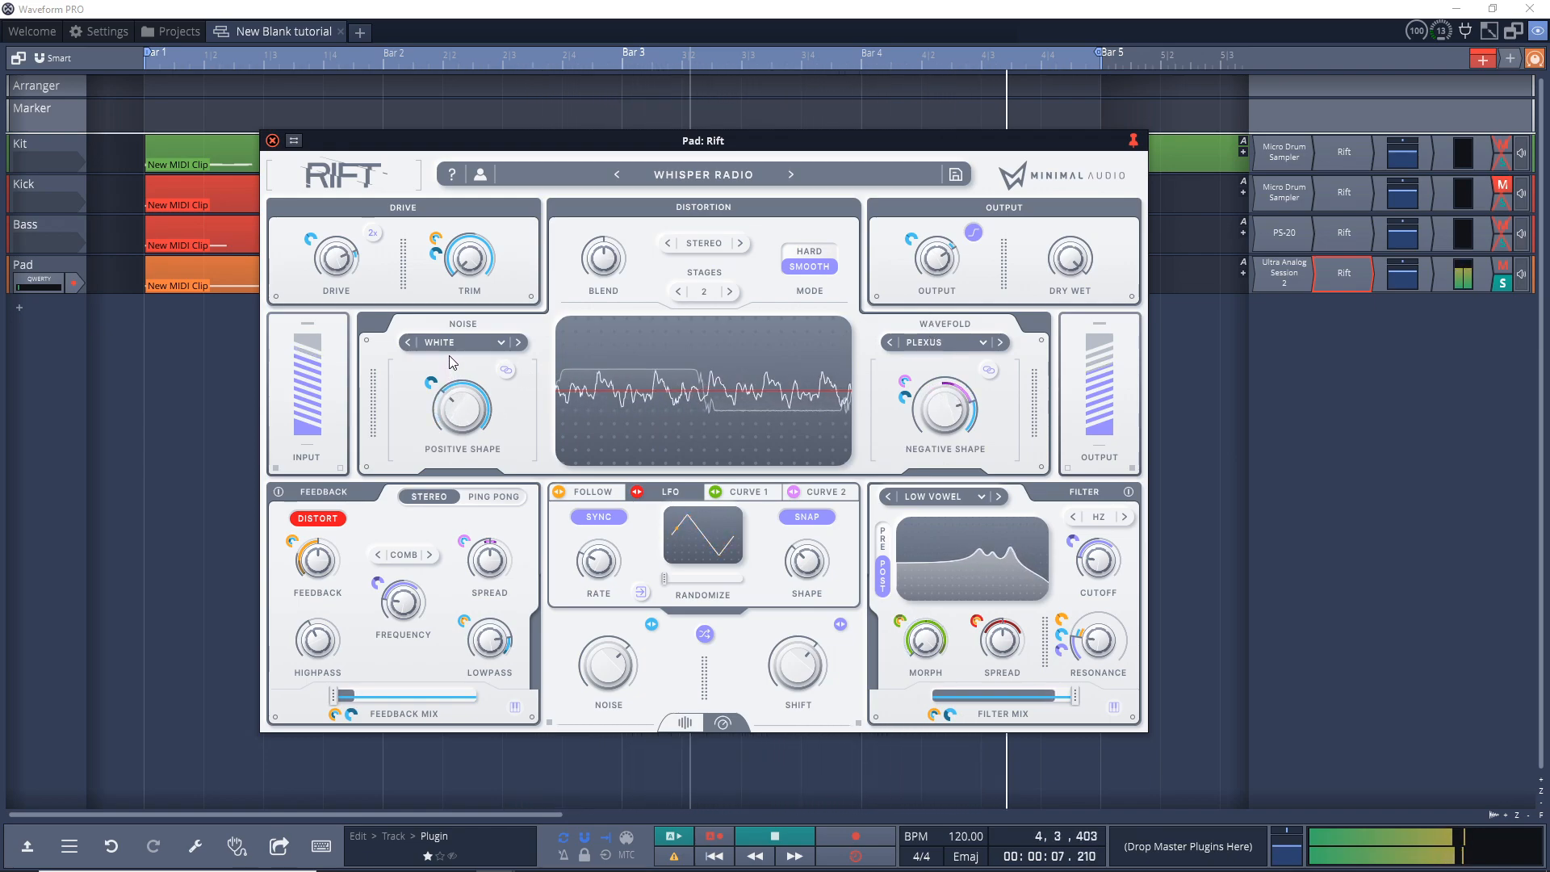
Step: Load the Wobble Pan preset and adjust its Negative Shape to 0.43, filter Morph to about 55% and filter Spread
{"action": "left_click", "coordinate": [790, 176]}
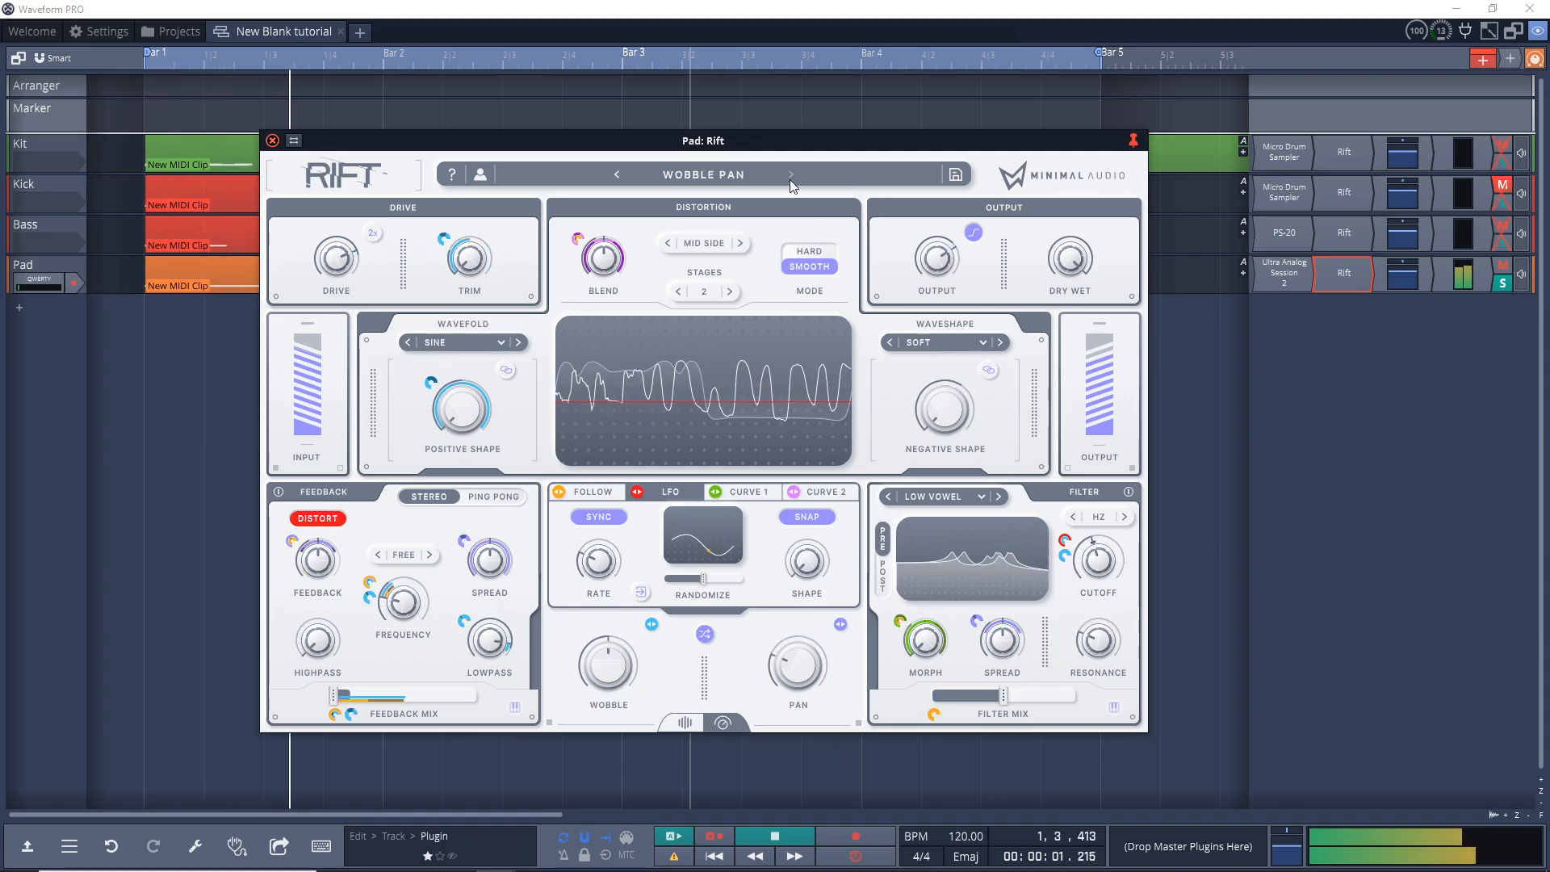
{"action": "mouse_move", "coordinate": [924, 418]}
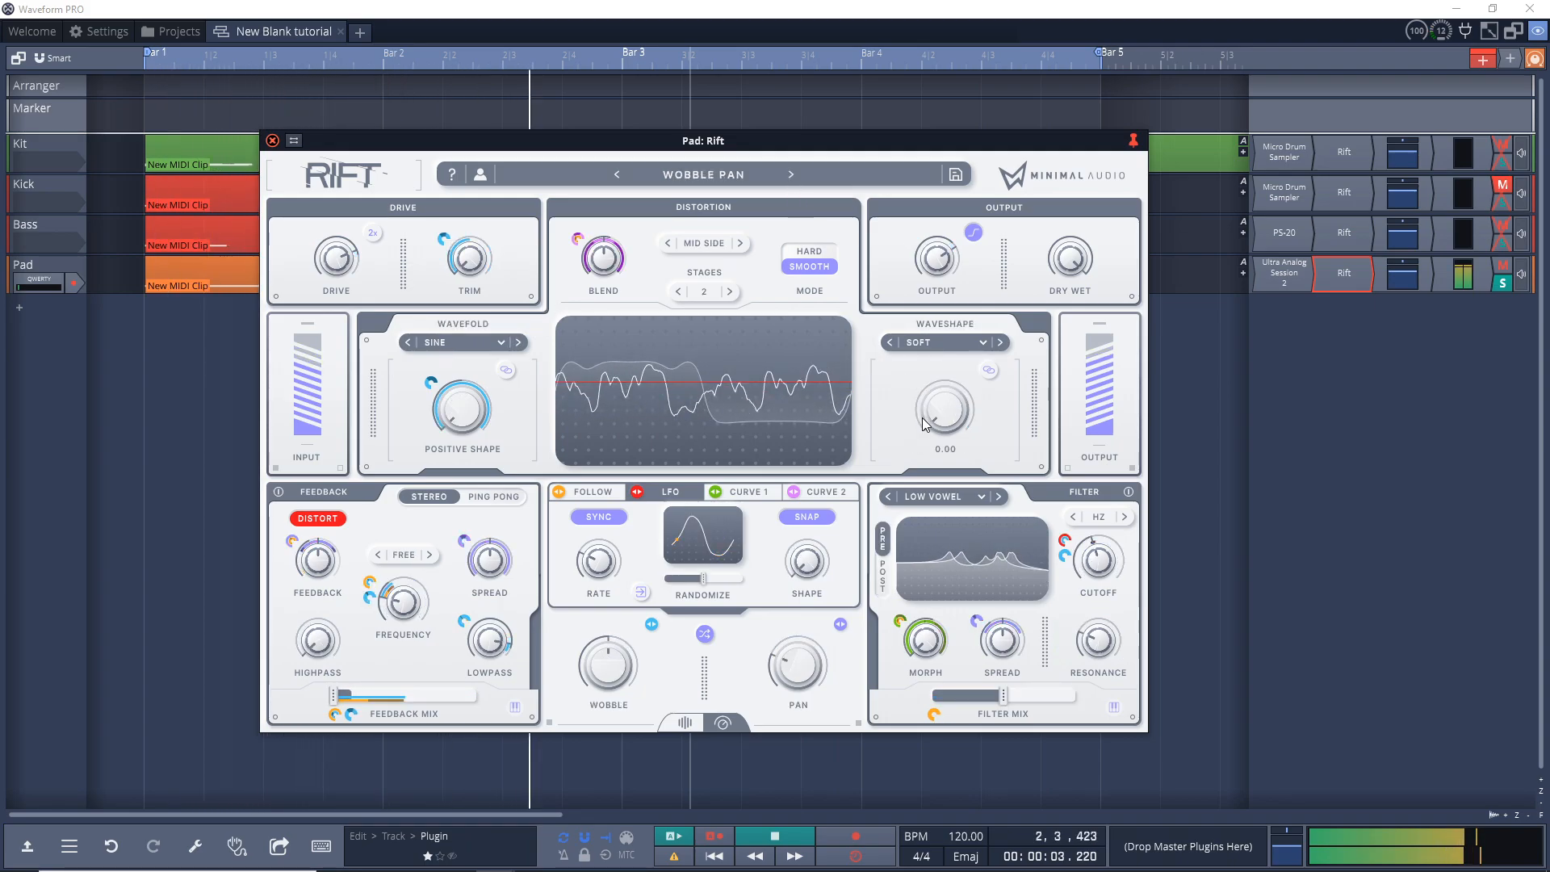
{"action": "left_click_drag", "start_coordinate": [924, 381], "coordinate": [922, 347]}
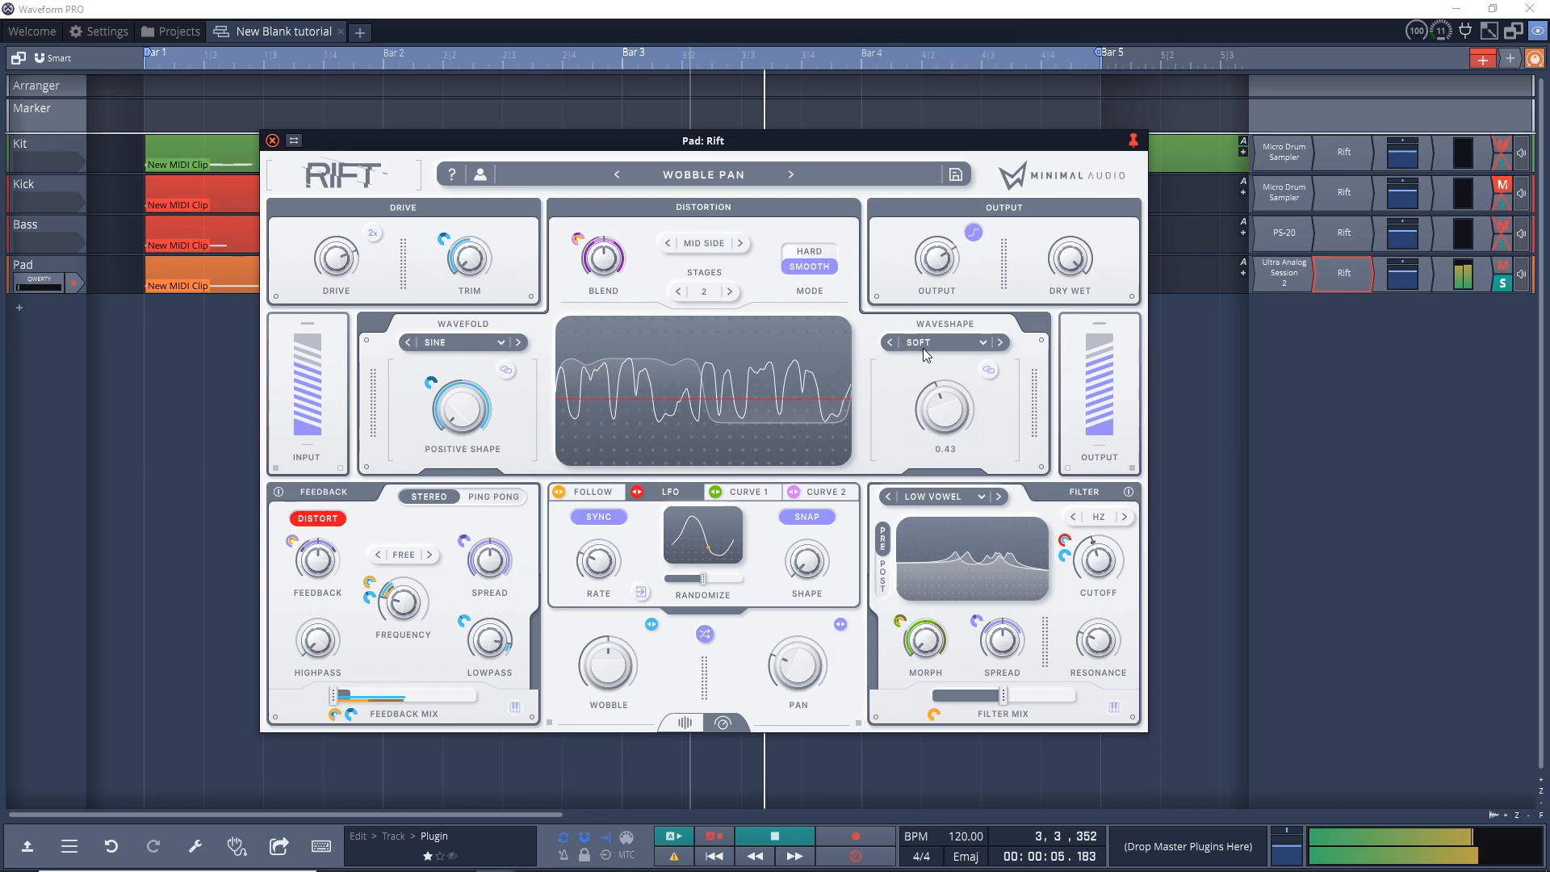
{"action": "left_click_drag", "start_coordinate": [911, 646], "coordinate": [909, 568]}
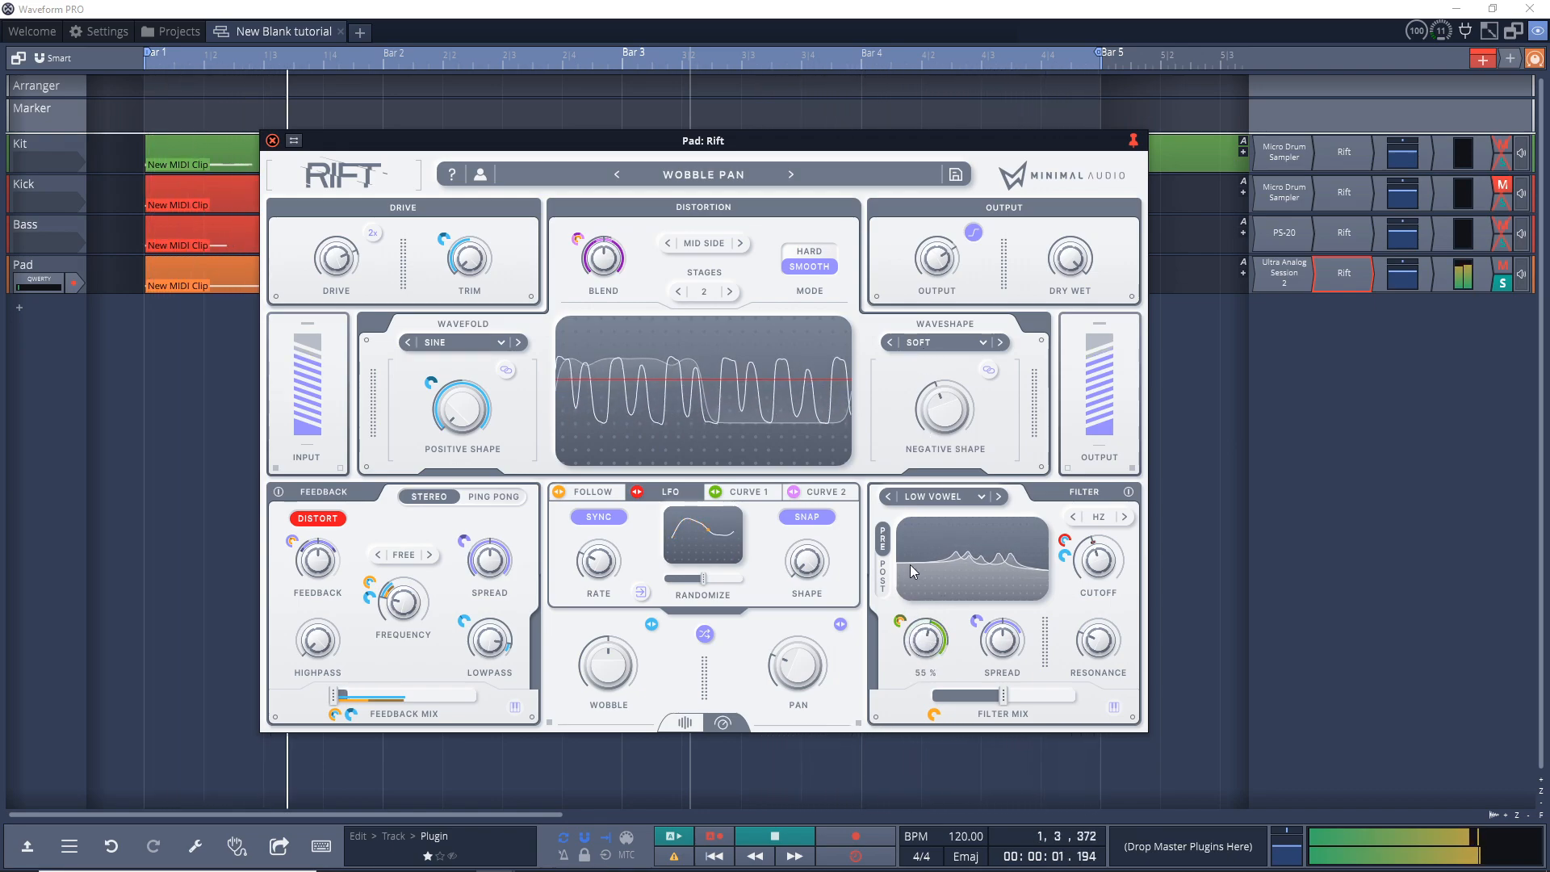
{"action": "left_click_drag", "start_coordinate": [997, 641], "coordinate": [987, 718]}
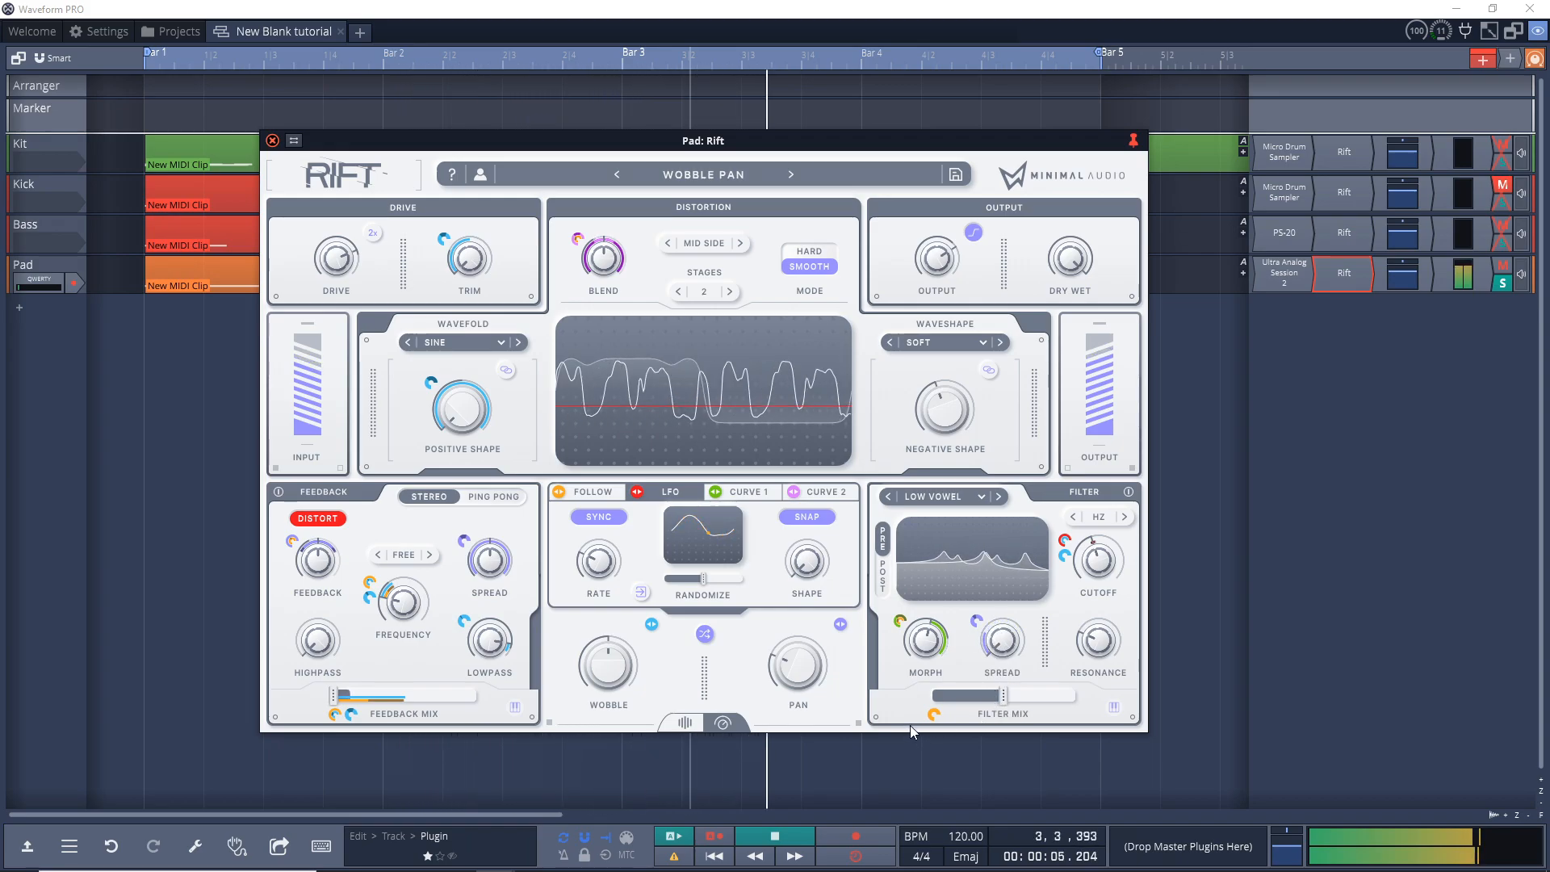
Step: Load the Alternating Fluid preset and adjust its filter Morph and Negative Shape while the pad plays
{"action": "left_click", "coordinate": [789, 174]}
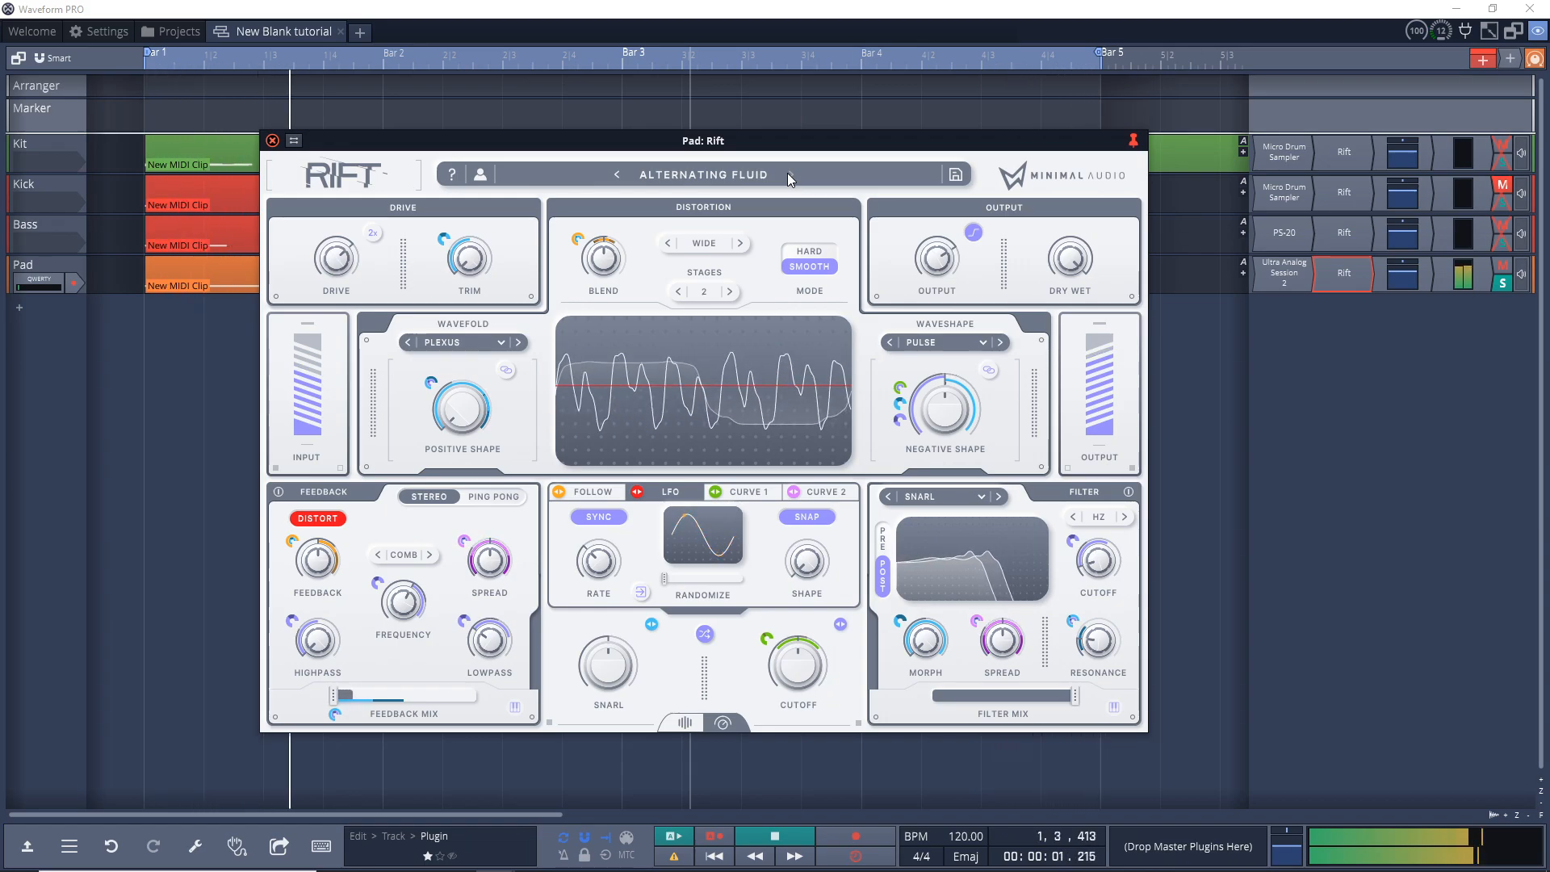
{"action": "left_click_drag", "start_coordinate": [923, 648], "coordinate": [916, 600]}
{"action": "left_click_drag", "start_coordinate": [944, 410], "coordinate": [947, 433]}
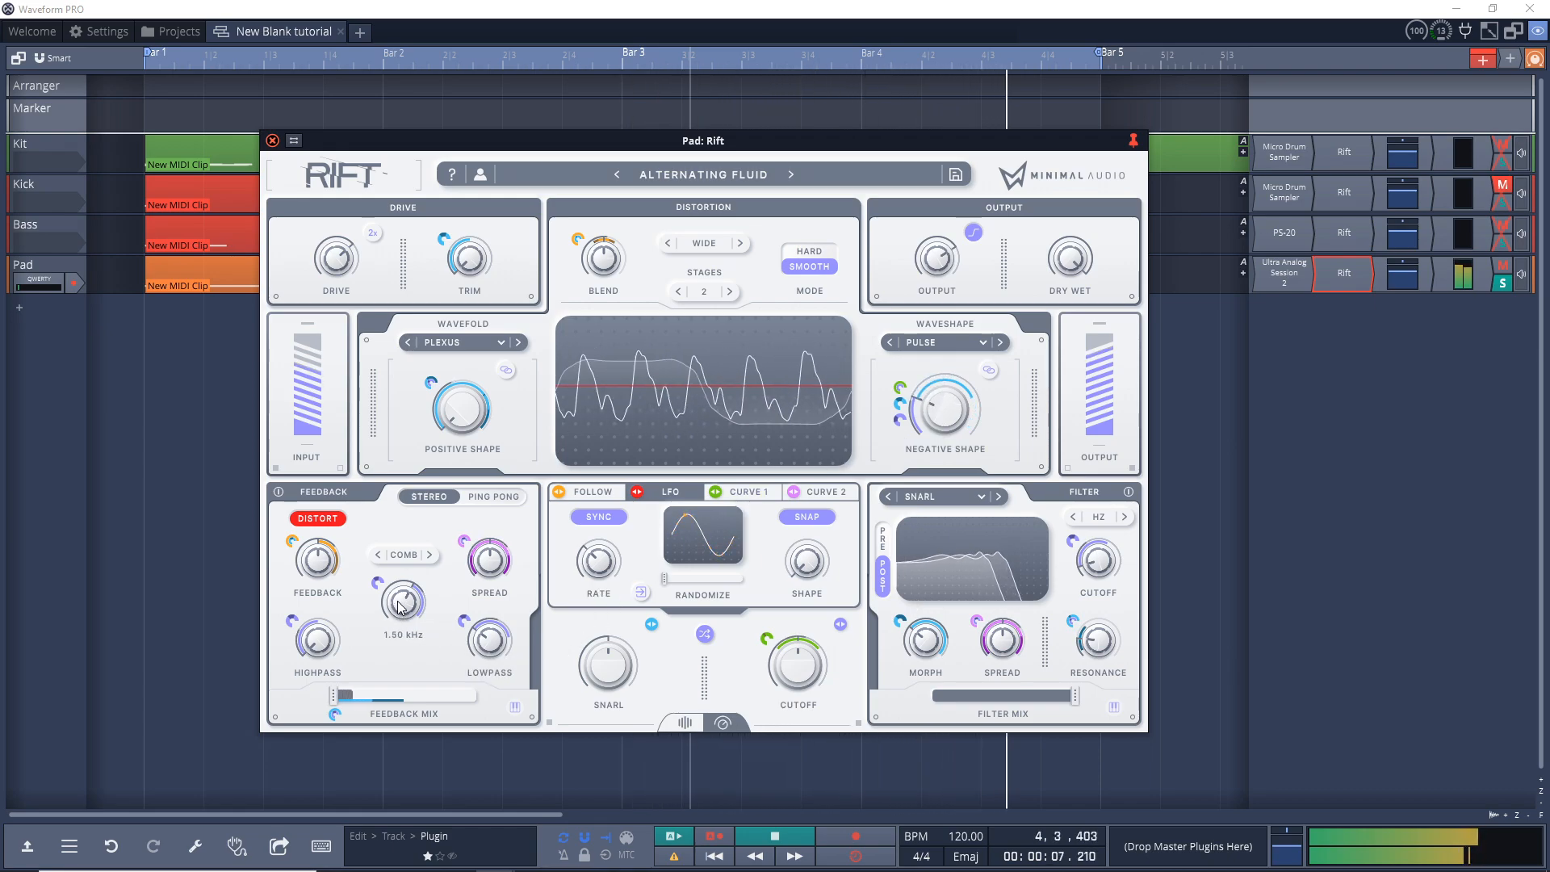